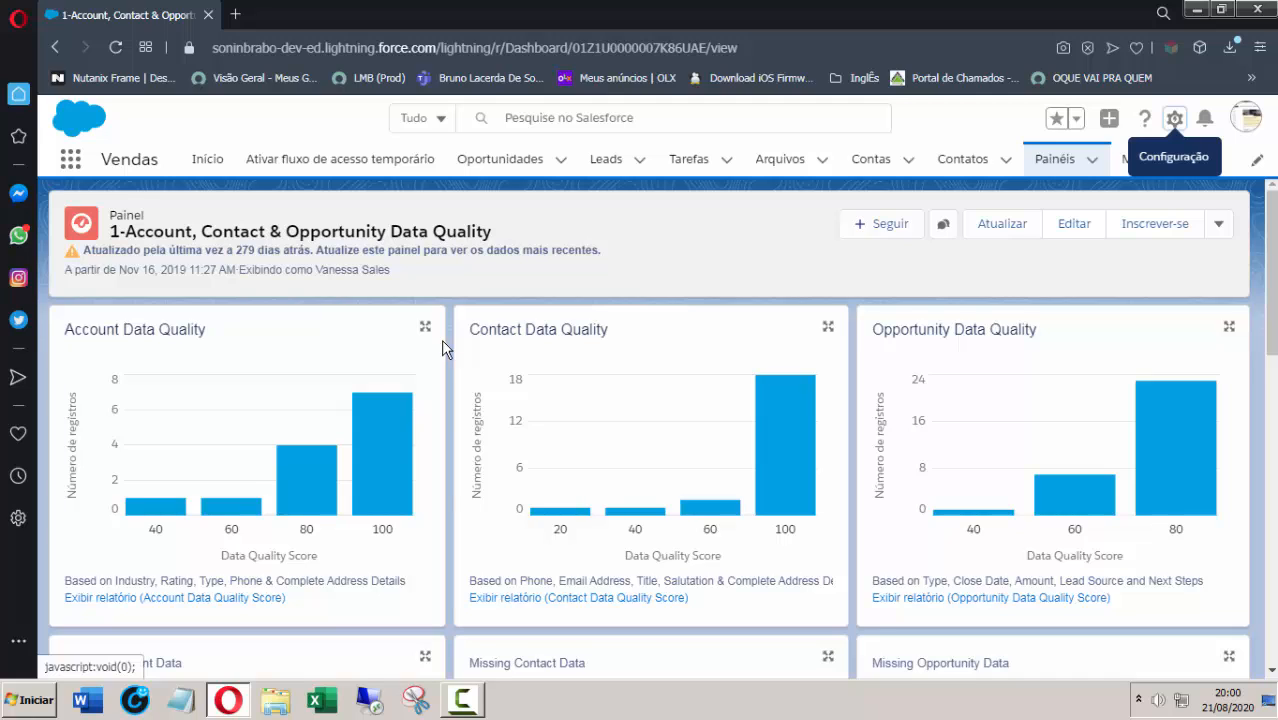
Step: Look over the Vendas app: the available apps, its additional navigation items and the charts on the data quality dashboard
{"action": "left_click", "coordinate": [69, 163]}
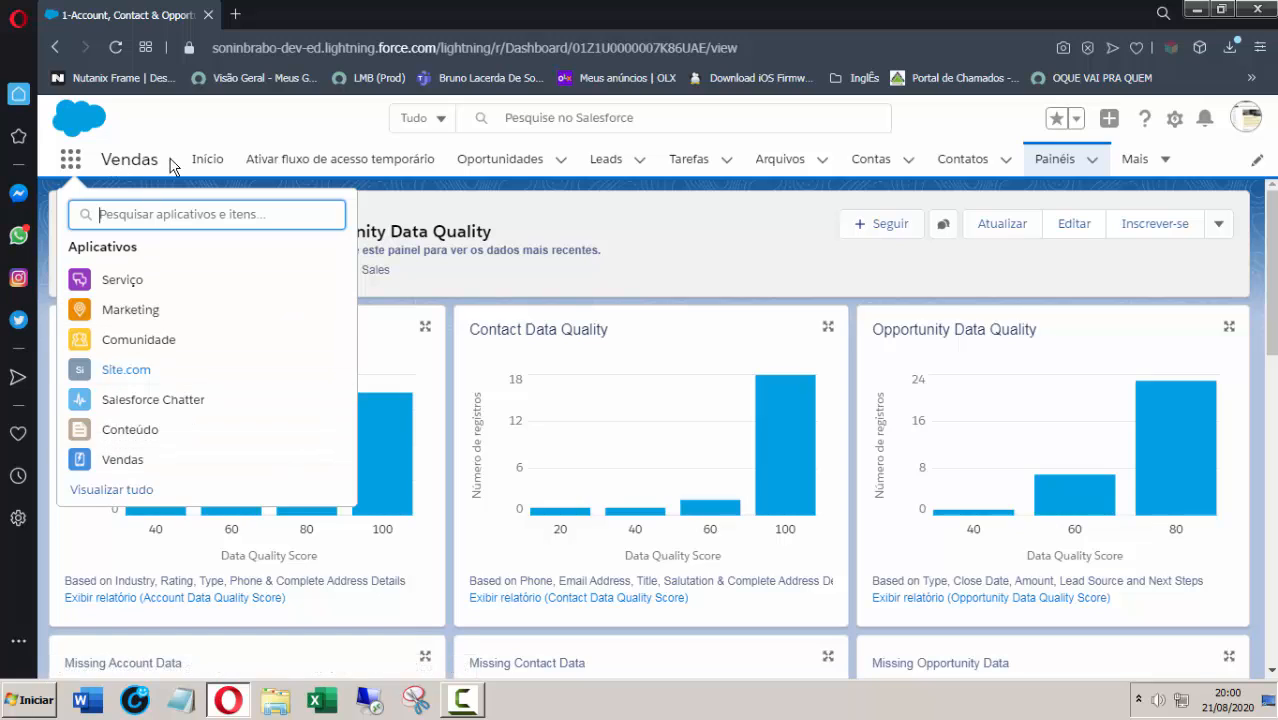
{"action": "left_click_drag", "start_coordinate": [169, 161], "coordinate": [106, 163]}
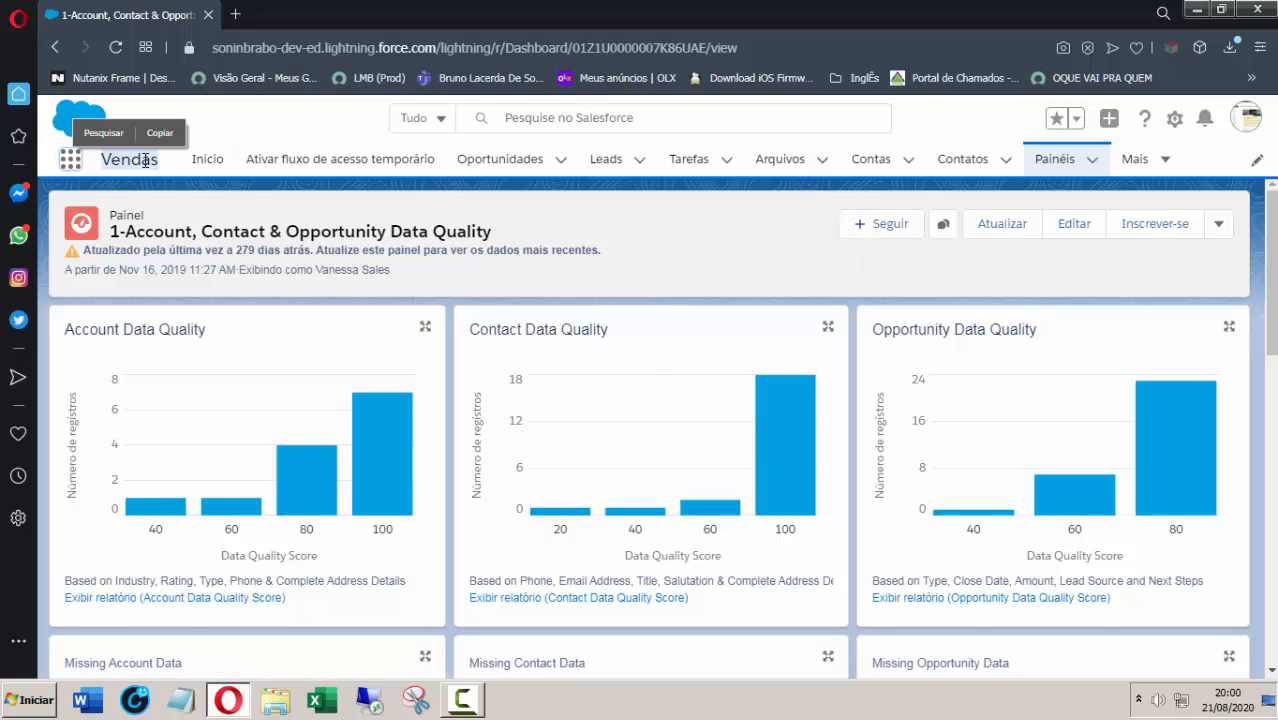
{"action": "left_click", "coordinate": [1167, 160]}
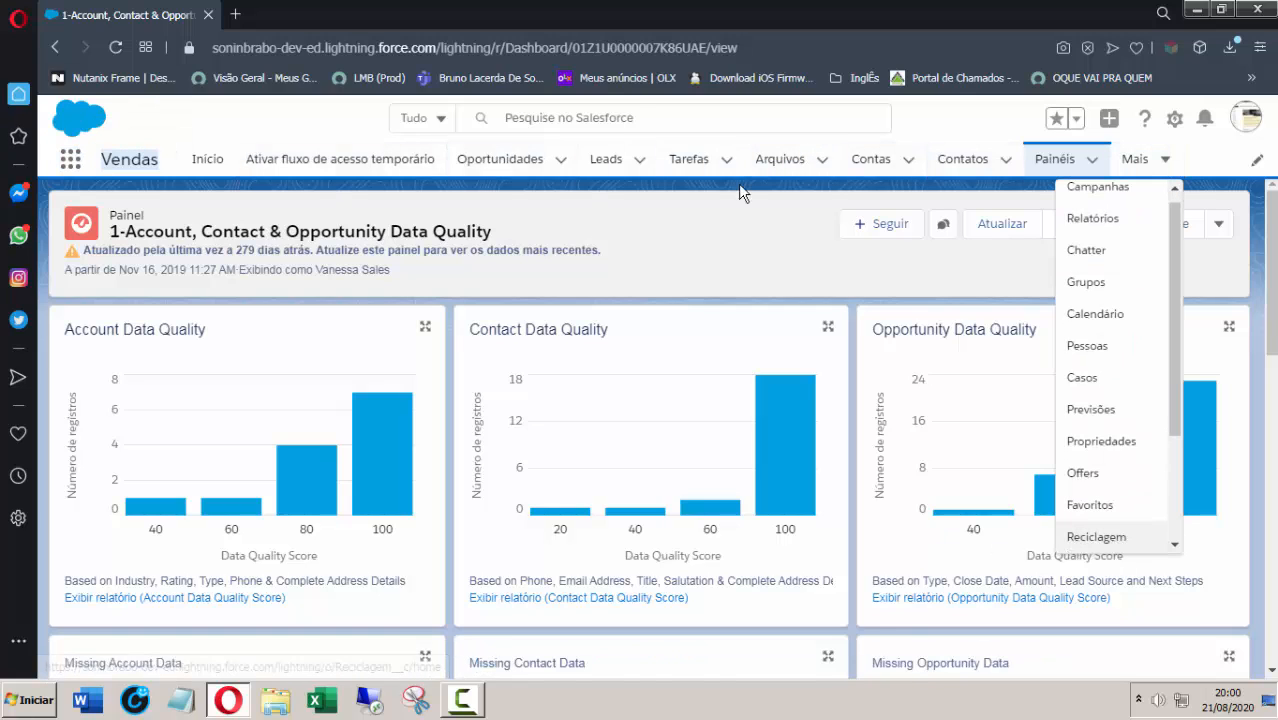
{"action": "left_click", "coordinate": [1185, 400]}
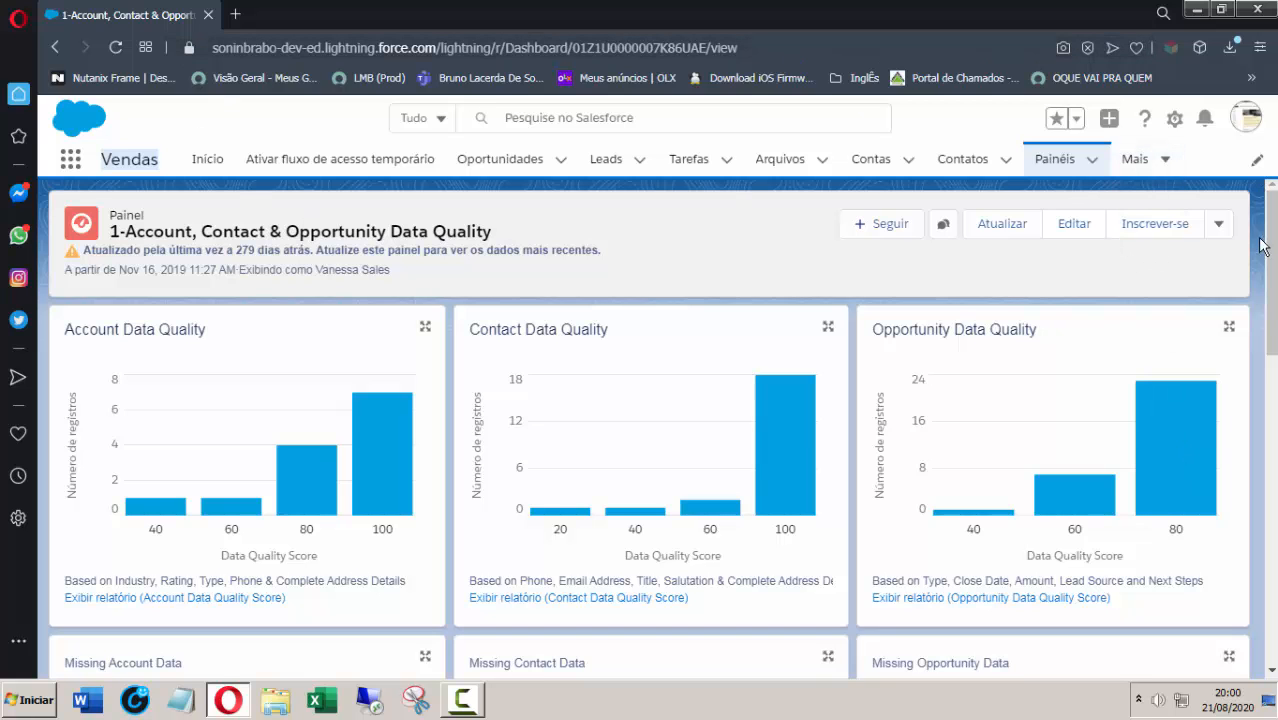
{"action": "scroll", "coordinate": [1228, 229], "scroll_direction": "down", "scroll_amount": 7}
{"action": "scroll", "coordinate": [1228, 229], "scroll_direction": "up", "scroll_amount": 7}
{"action": "scroll", "coordinate": [1228, 229], "scroll_direction": "down", "scroll_amount": 7}
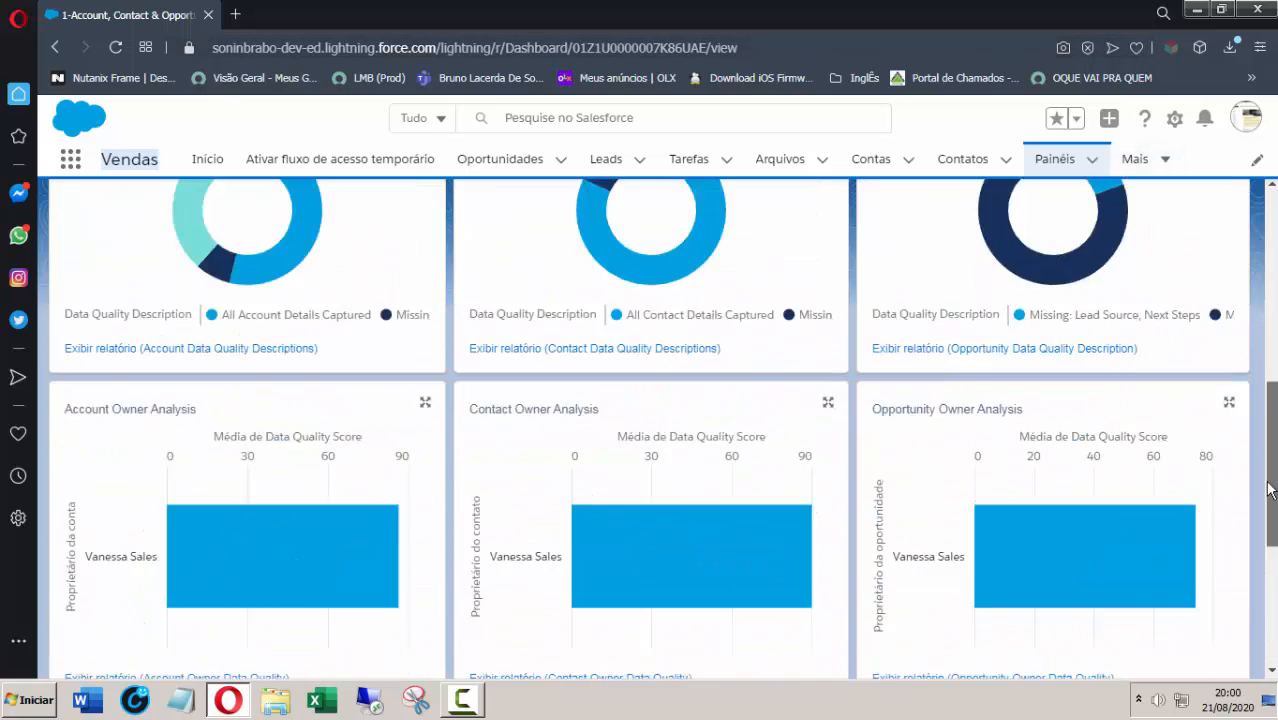
{"action": "scroll", "coordinate": [1228, 229], "scroll_direction": "up", "scroll_amount": 7}
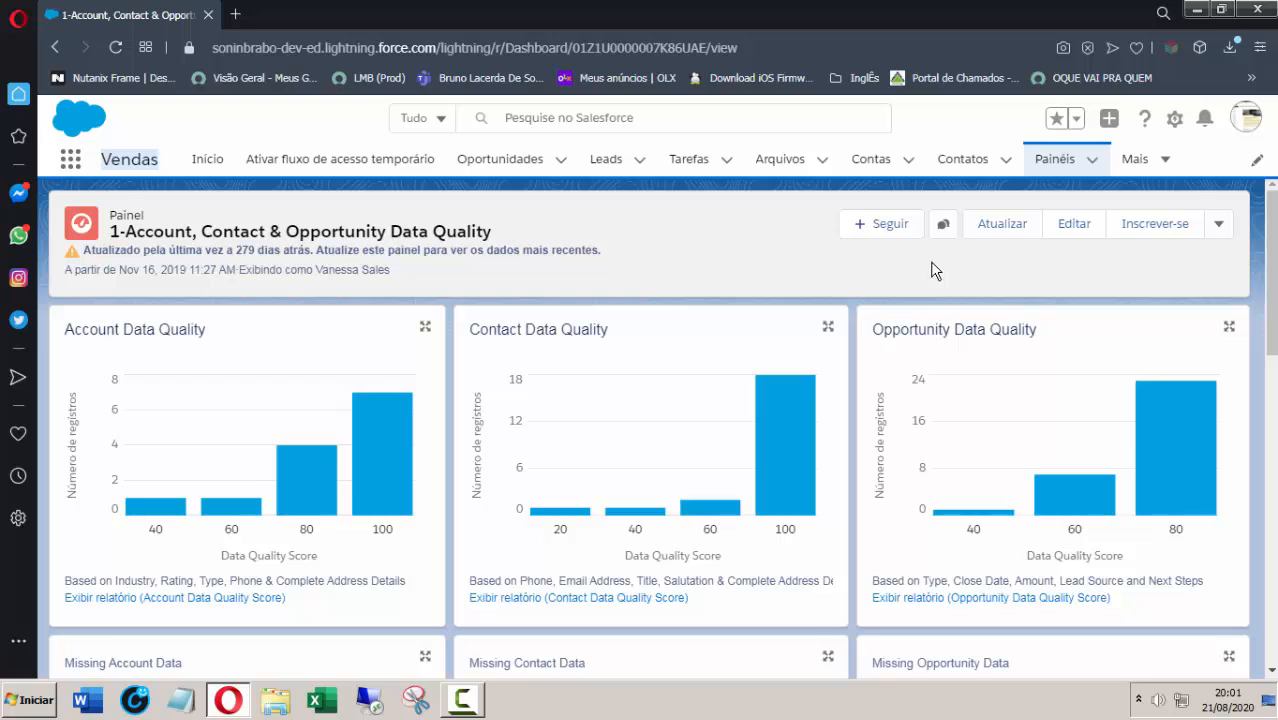
Step: Open the Salesforce setup home page and look through its list of settings
{"action": "left_click", "coordinate": [1175, 122]}
{"action": "left_click", "coordinate": [1055, 175]}
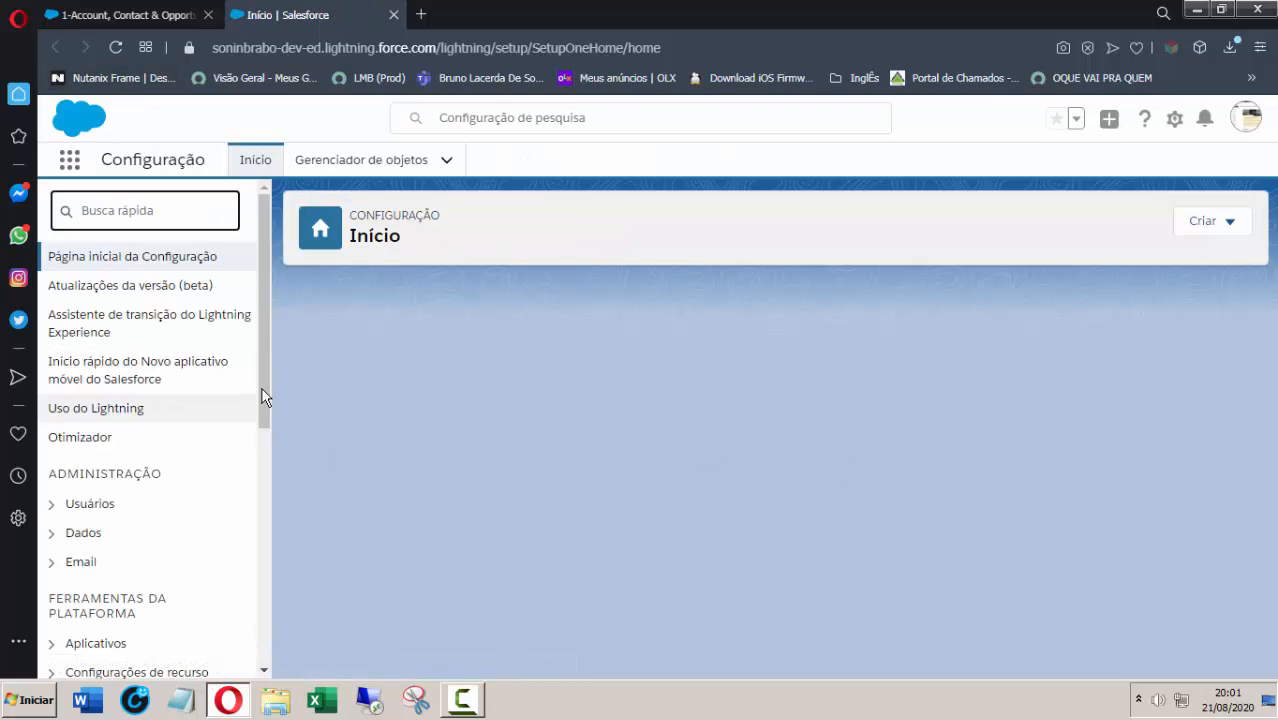
{"action": "scroll", "coordinate": [268, 340], "scroll_direction": "down", "scroll_amount": 5}
{"action": "scroll", "coordinate": [270, 330], "scroll_direction": "up", "scroll_amount": 5}
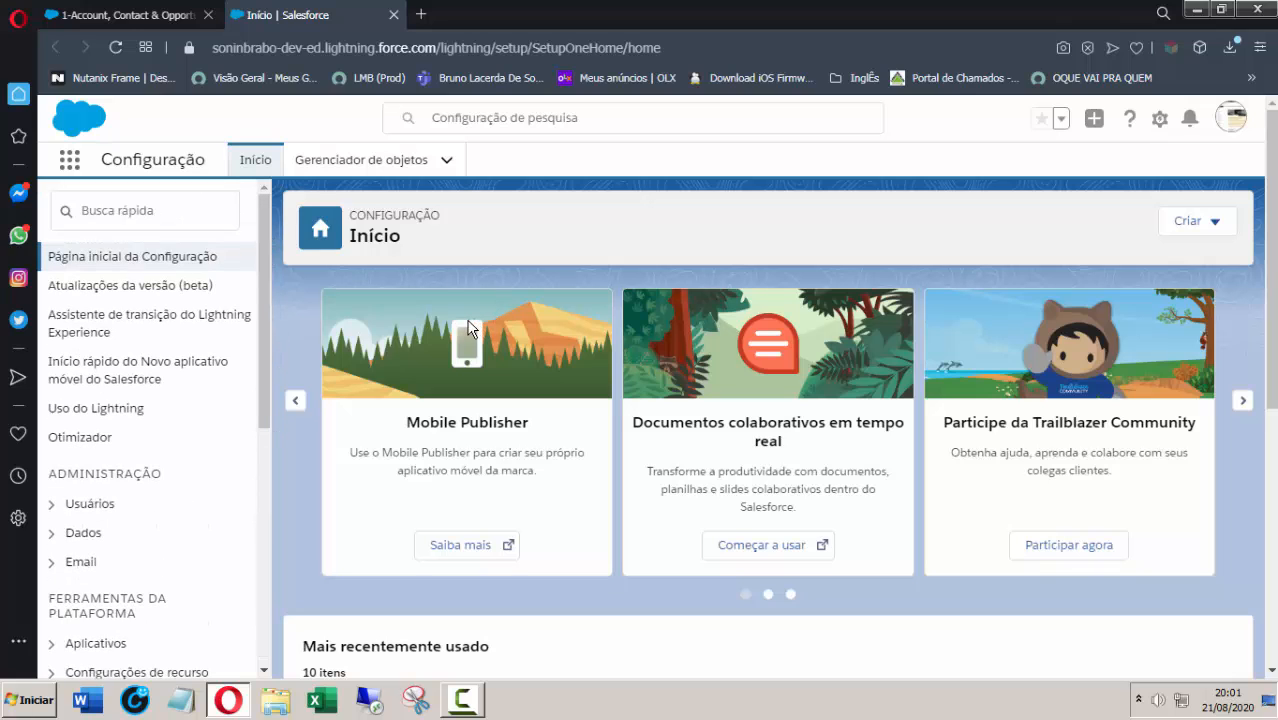
Step: Find the Reciclagem object by searching the object manager for "reci" and open its fields and relationships
{"action": "left_click", "coordinate": [373, 165]}
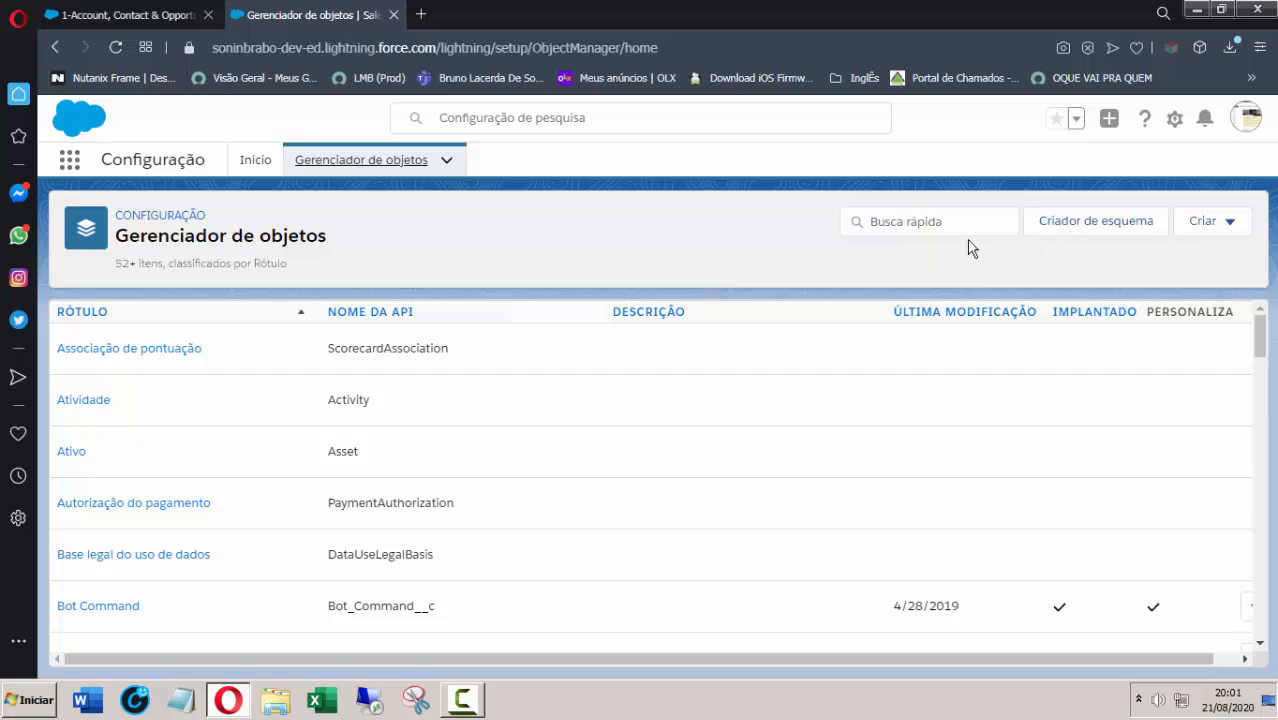
{"action": "left_click", "coordinate": [908, 221]}
{"action": "type", "text": "reci"}
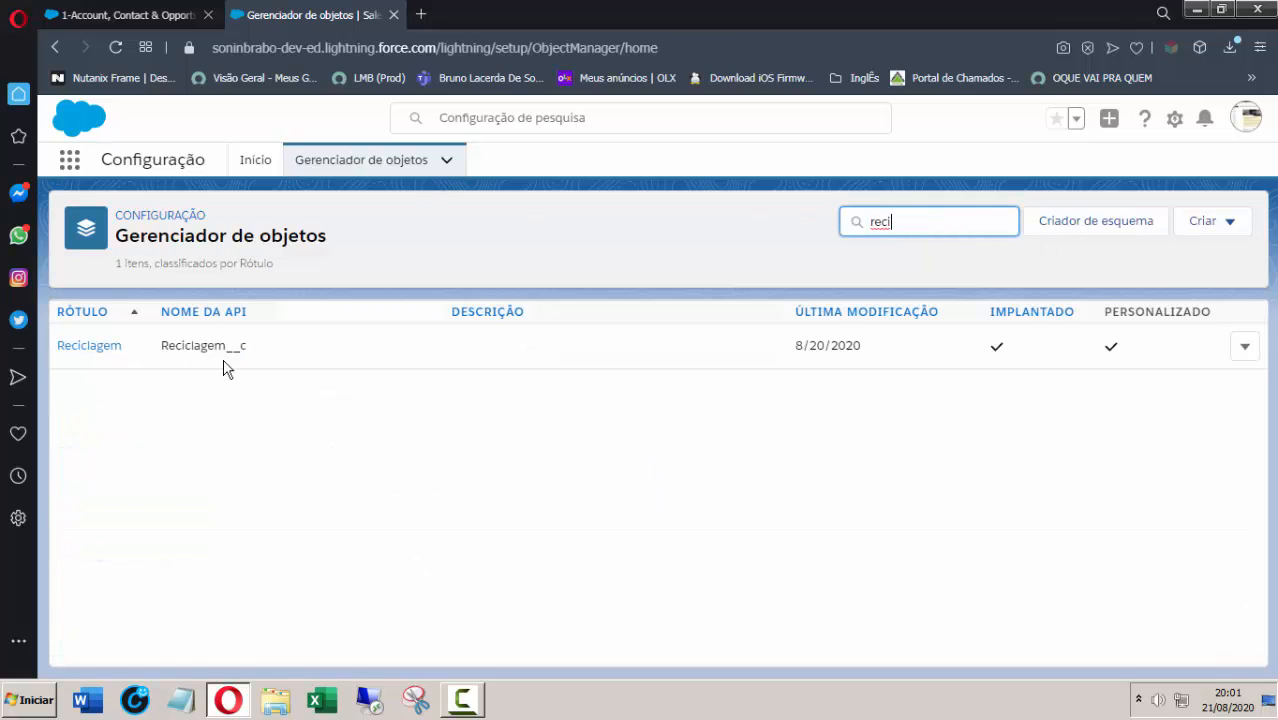
{"action": "left_click", "coordinate": [112, 348]}
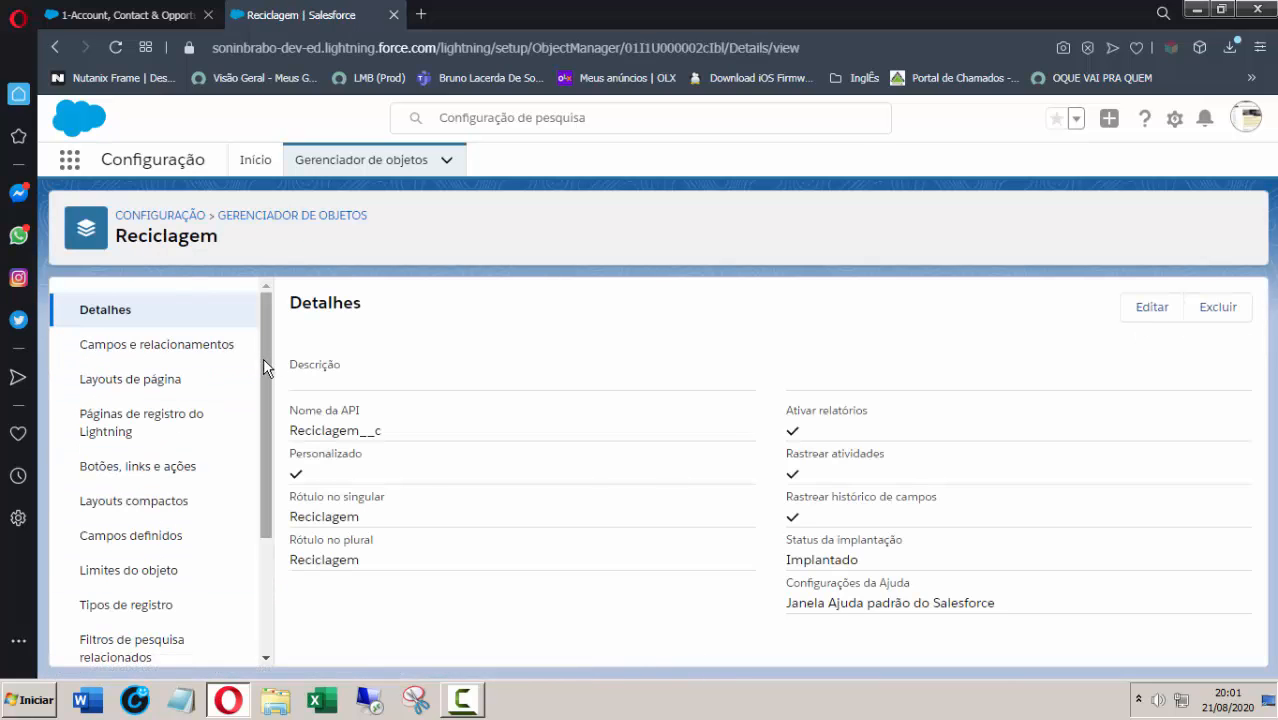
{"action": "left_click_drag", "start_coordinate": [263, 357], "coordinate": [183, 345]}
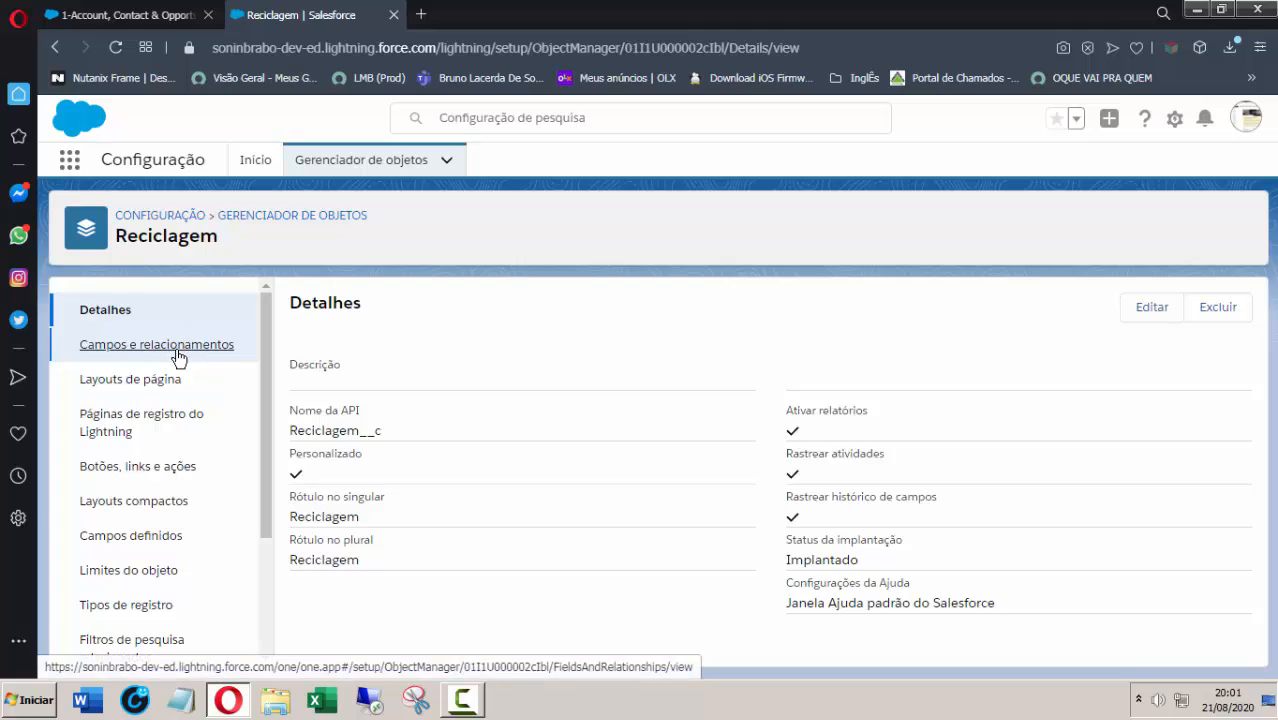
{"action": "left_click", "coordinate": [183, 345]}
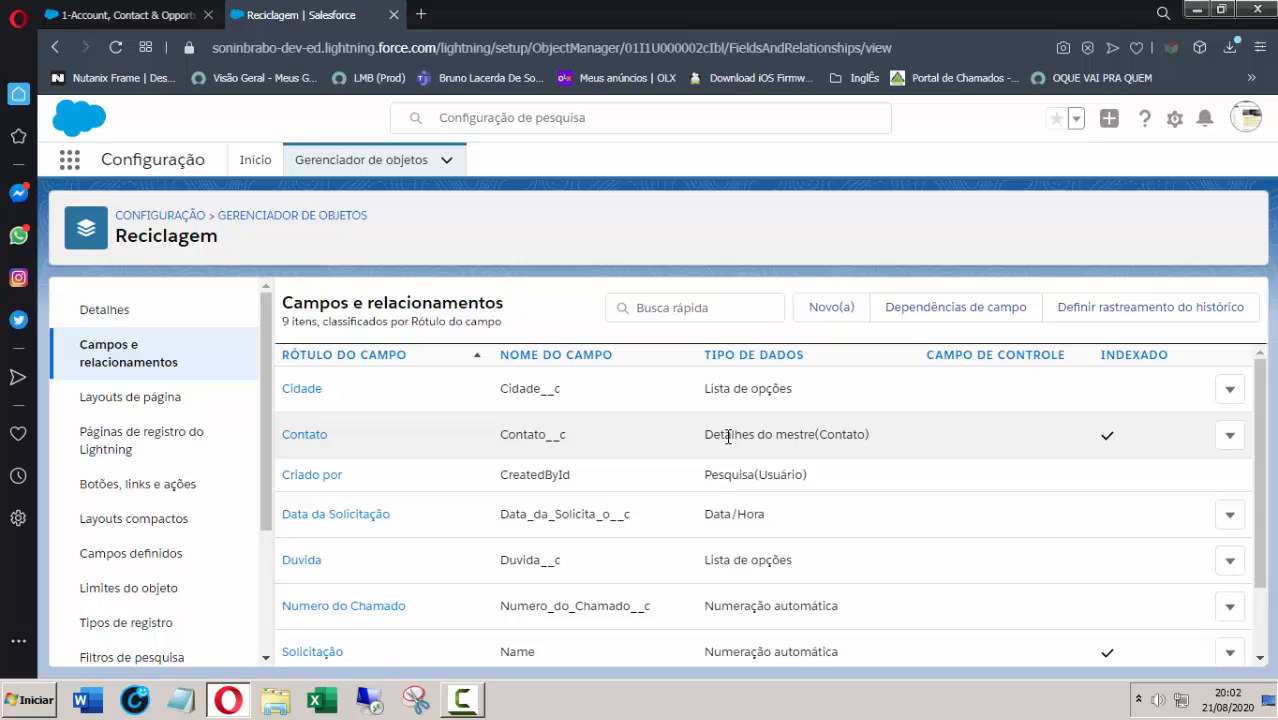
Step: Examine the Reciclagem object's fields and their data types, including the master-detail type of the Contato field
{"action": "left_click_drag", "start_coordinate": [705, 436], "coordinate": [892, 442]}
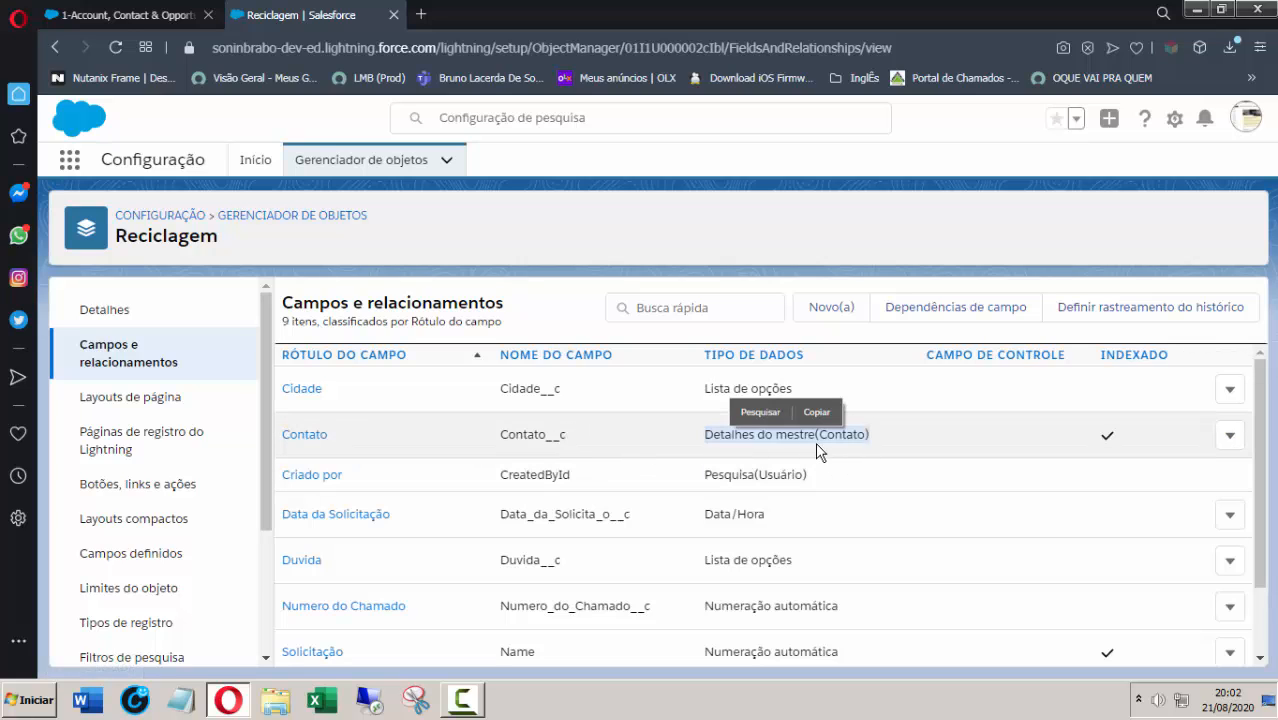
{"action": "scroll", "coordinate": [1263, 435], "scroll_direction": "down", "scroll_amount": 1}
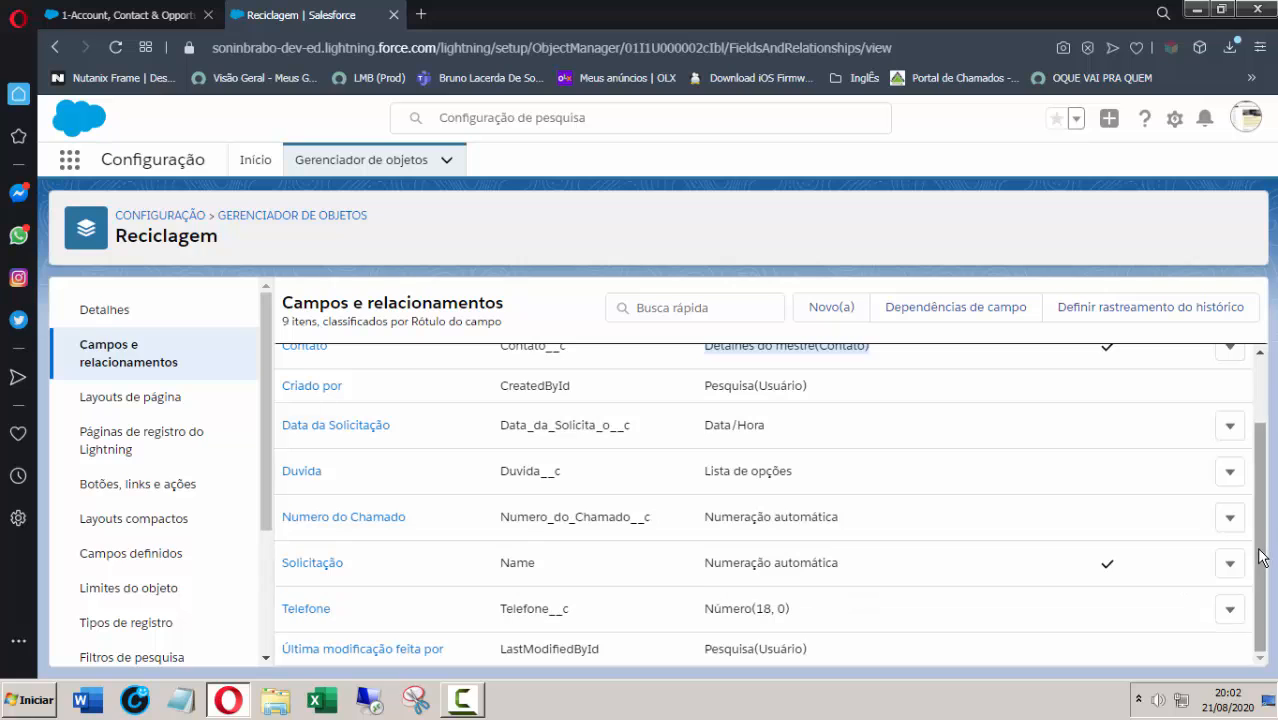
{"action": "left_click_drag", "start_coordinate": [1260, 555], "coordinate": [1260, 472]}
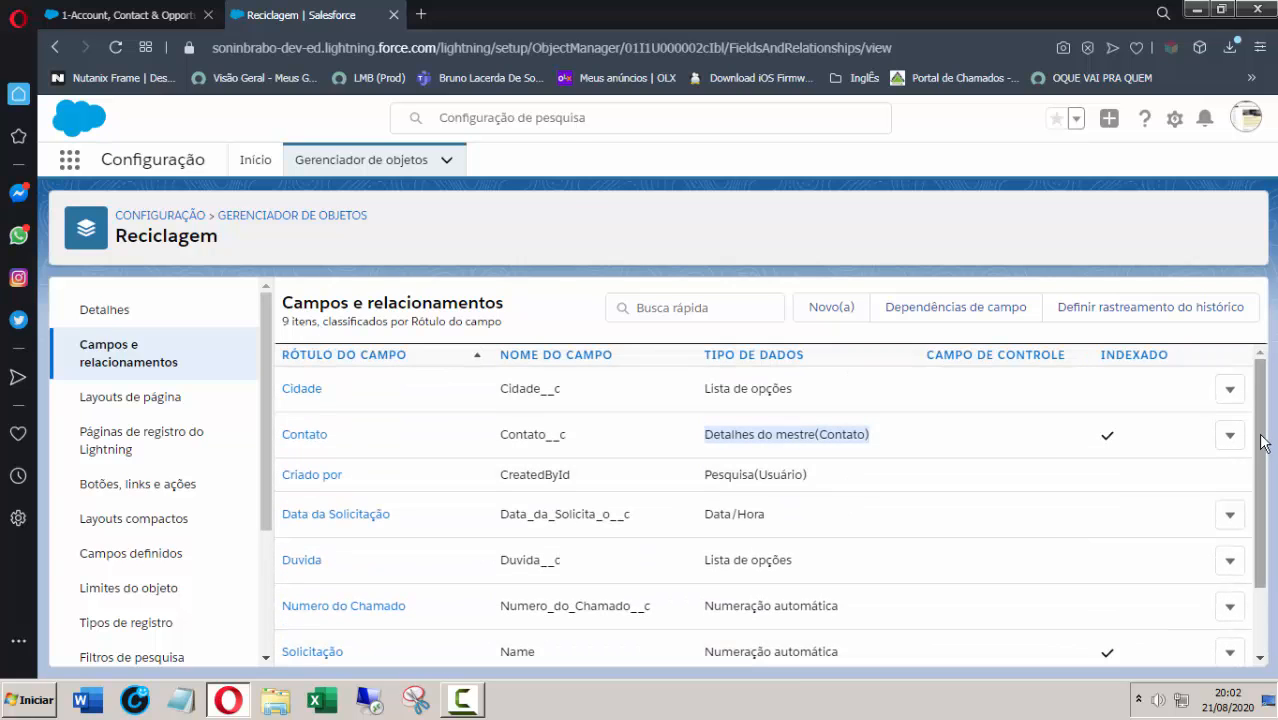
{"action": "scroll", "coordinate": [1232, 434], "scroll_direction": "down", "scroll_amount": 2}
{"action": "scroll", "coordinate": [1263, 664], "scroll_direction": "down", "scroll_amount": 2}
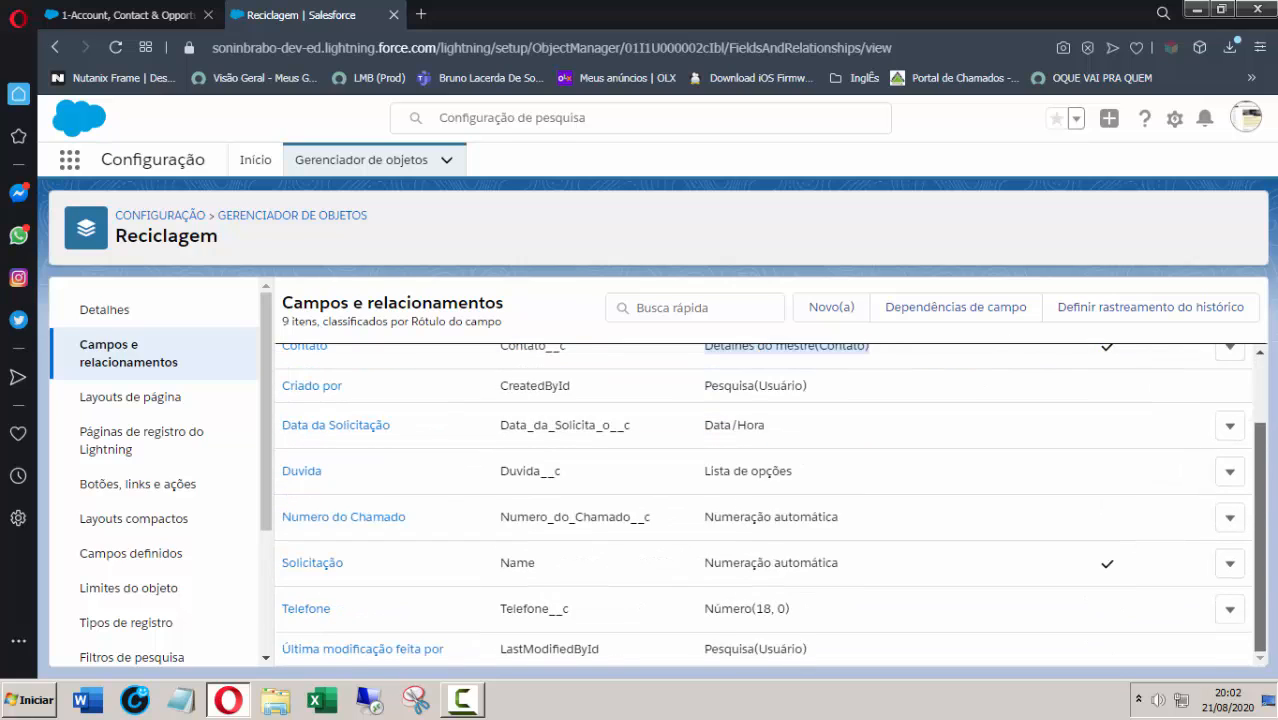
{"action": "scroll", "coordinate": [1170, 430], "scroll_direction": "up", "scroll_amount": 3}
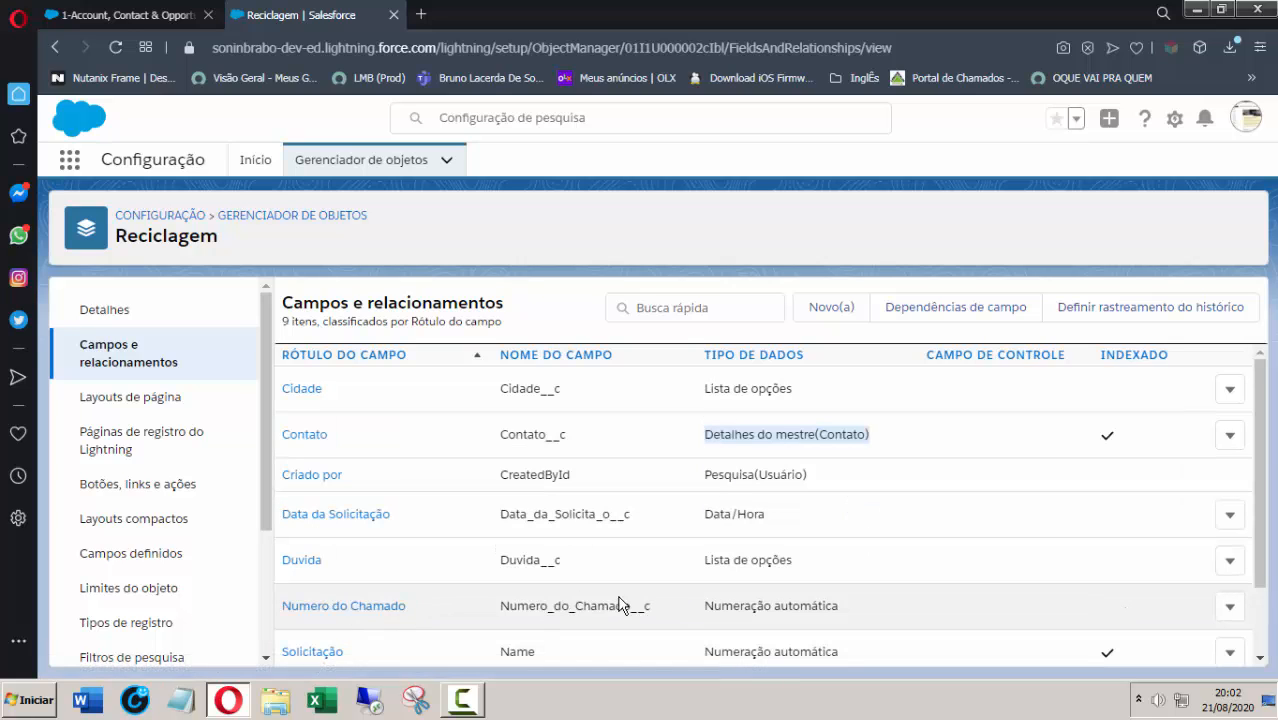
{"action": "scroll", "coordinate": [1267, 604], "scroll_direction": "down", "scroll_amount": 1}
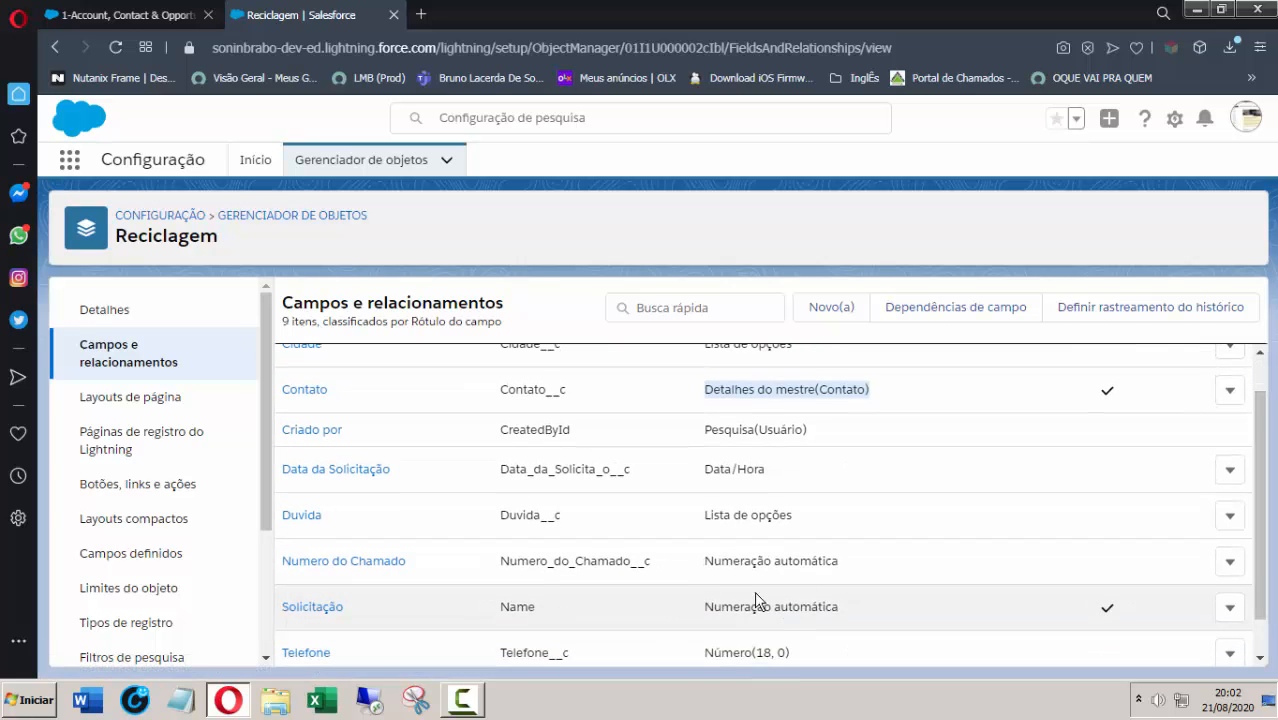
{"action": "scroll", "coordinate": [1262, 562], "scroll_direction": "down", "scroll_amount": 1}
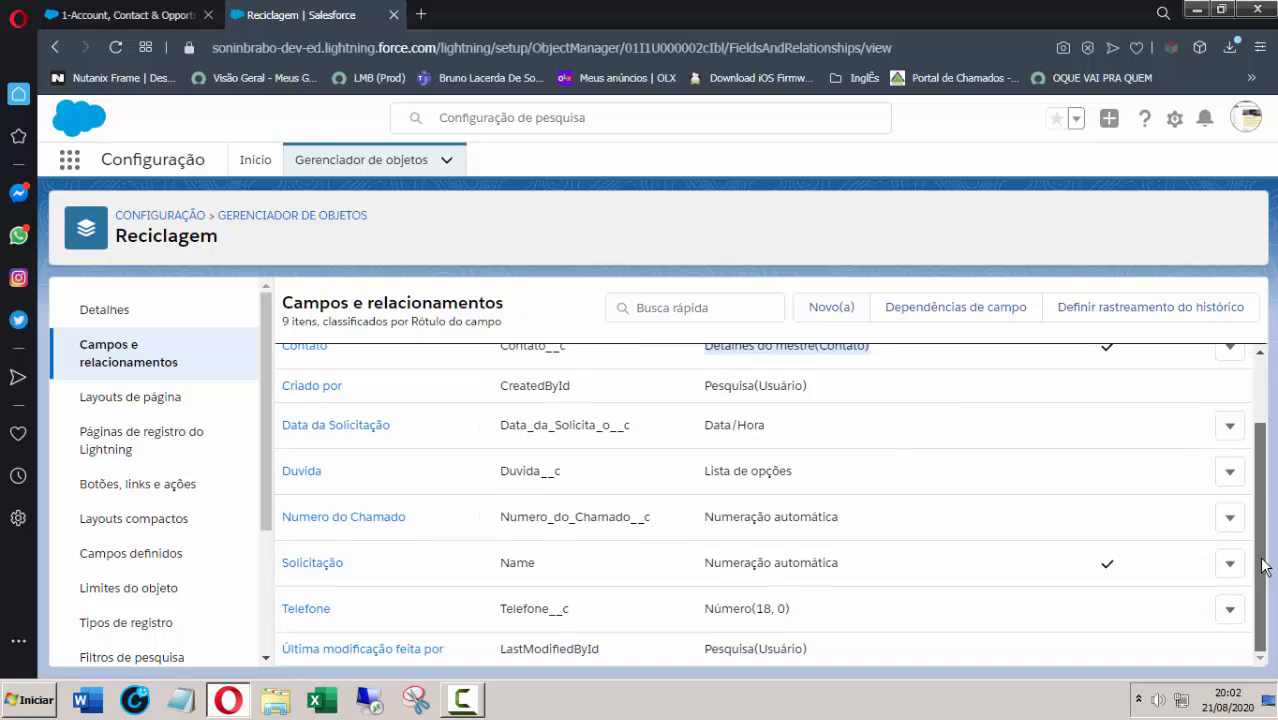
{"action": "scroll", "coordinate": [1264, 566], "scroll_direction": "up", "scroll_amount": 2}
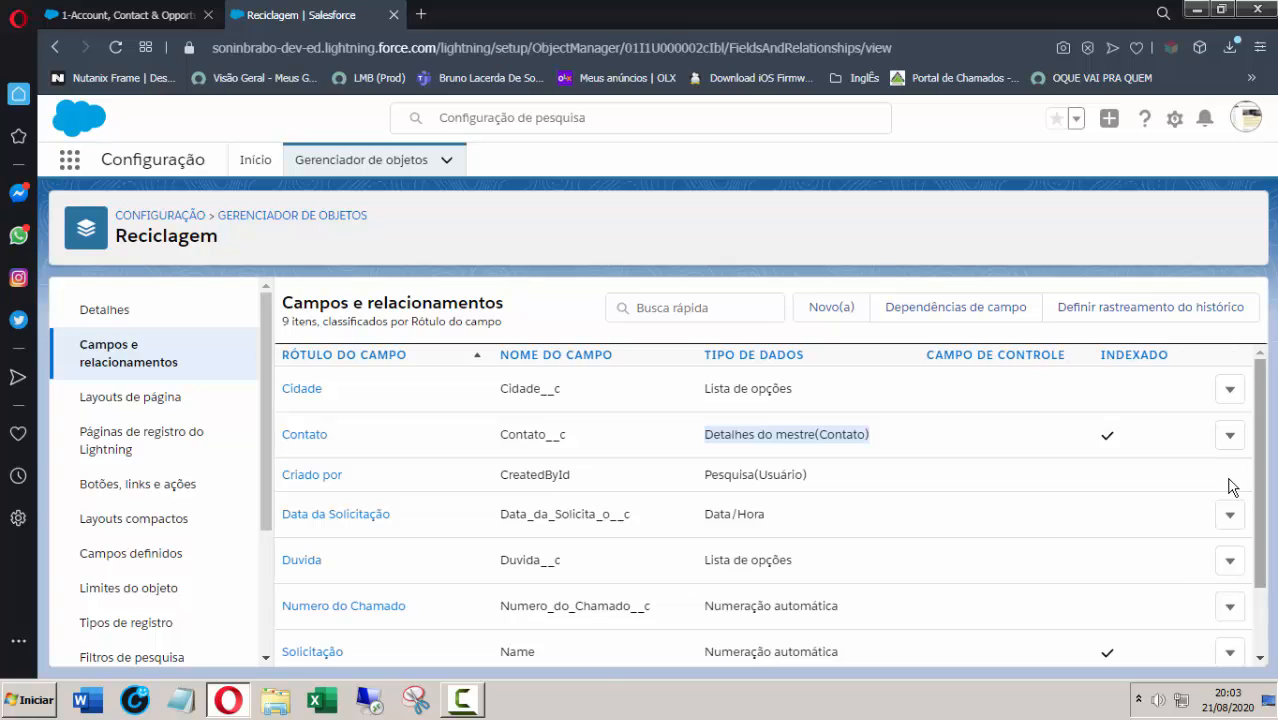
{"action": "left_click", "coordinate": [1268, 552]}
{"action": "key", "text": "ctrl+a"}
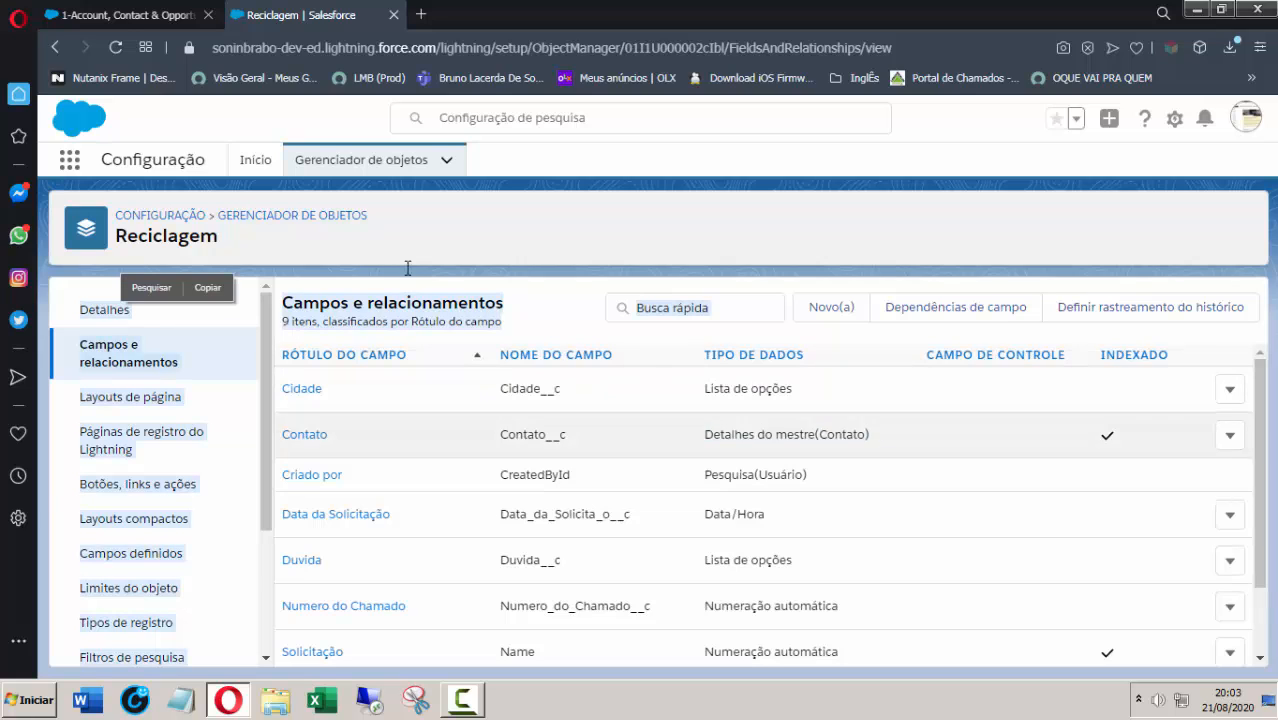
{"action": "left_click", "coordinate": [847, 248]}
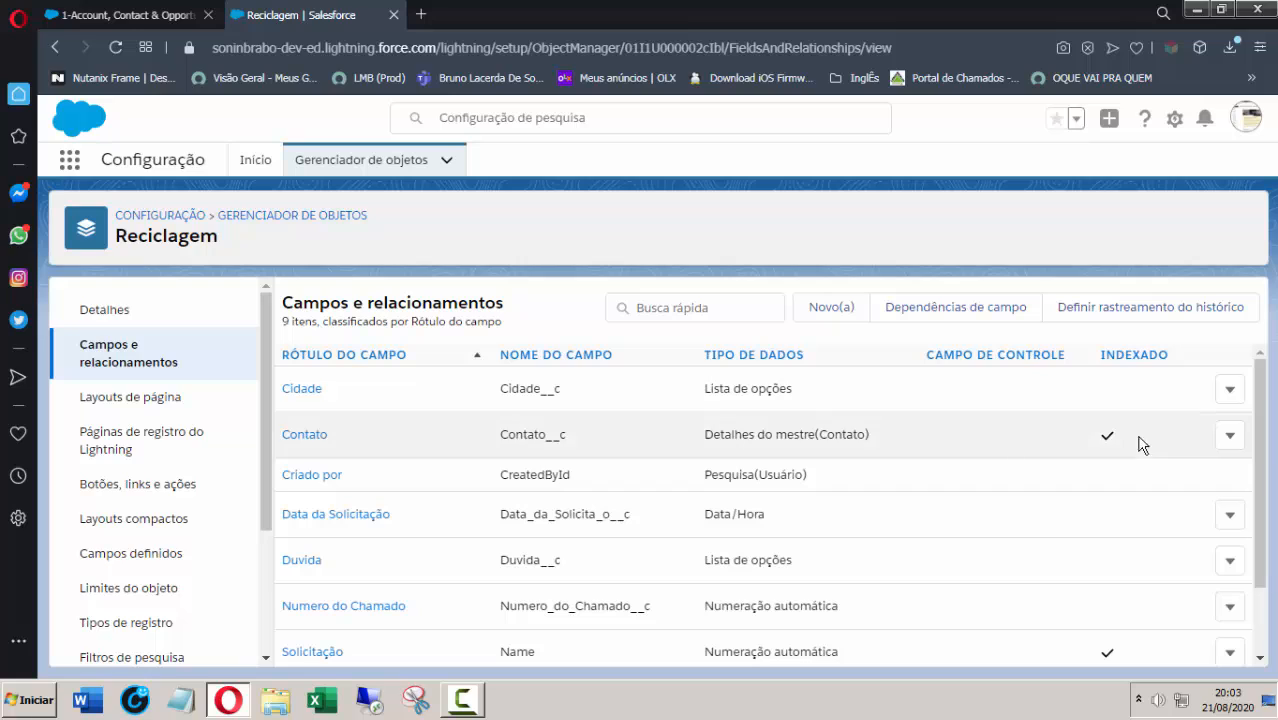
Step: Delete the Contato field from the Reciclagem object and confirm the deletion
{"action": "left_click", "coordinate": [1233, 438]}
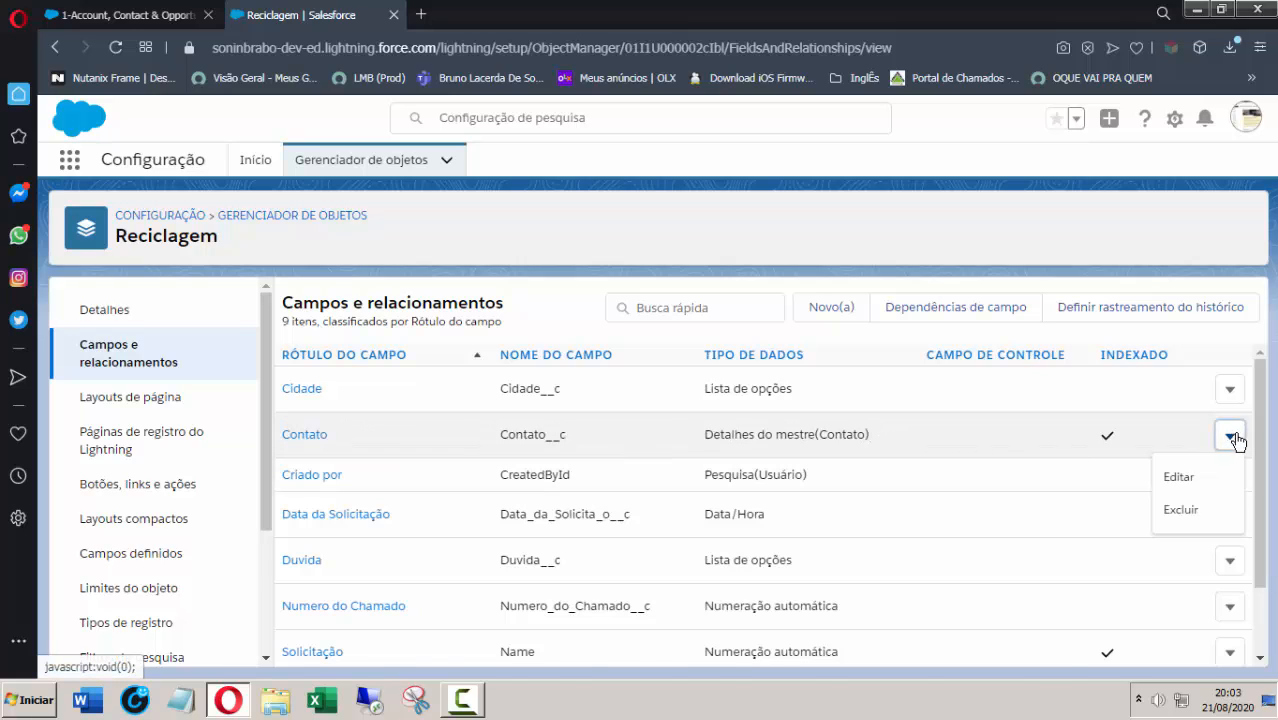
{"action": "left_click", "coordinate": [1186, 512]}
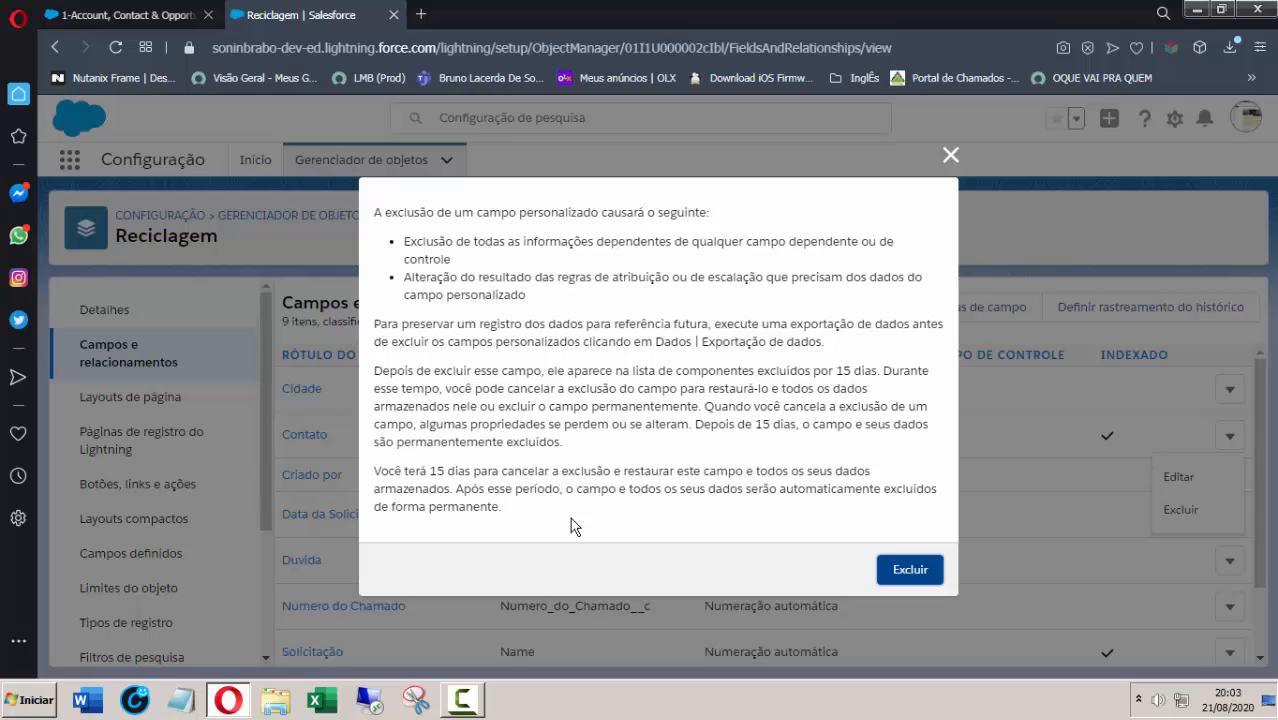
{"action": "left_click", "coordinate": [920, 576]}
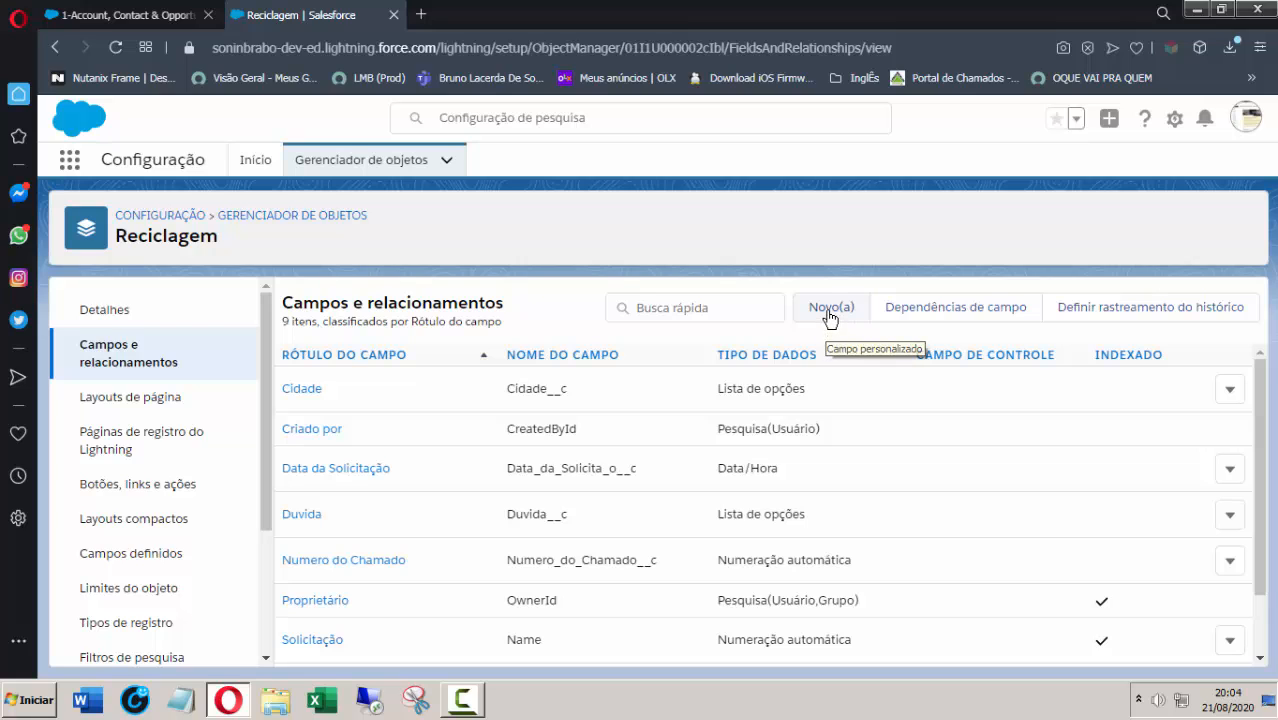
Step: Start a new custom field on the Reciclagem object, choose the Moeda data type and advance to the field details
{"action": "left_click", "coordinate": [826, 322]}
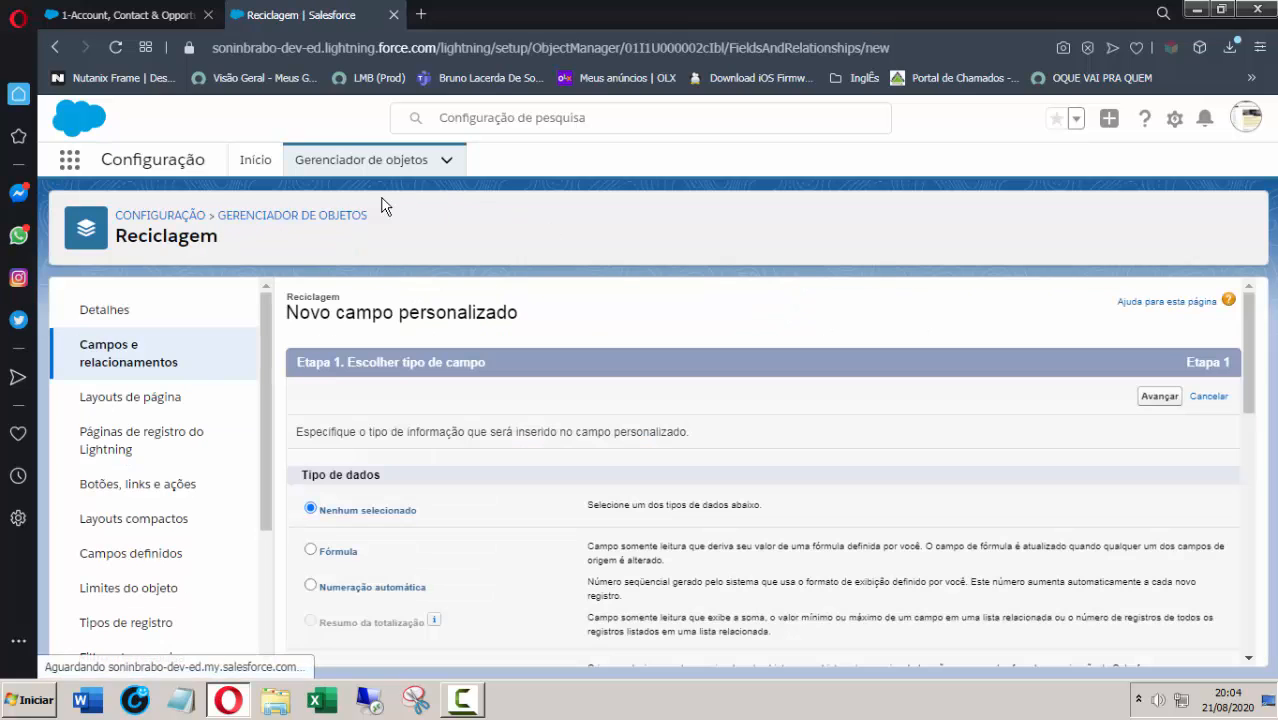
{"action": "left_click_drag", "start_coordinate": [1247, 331], "coordinate": [1256, 568]}
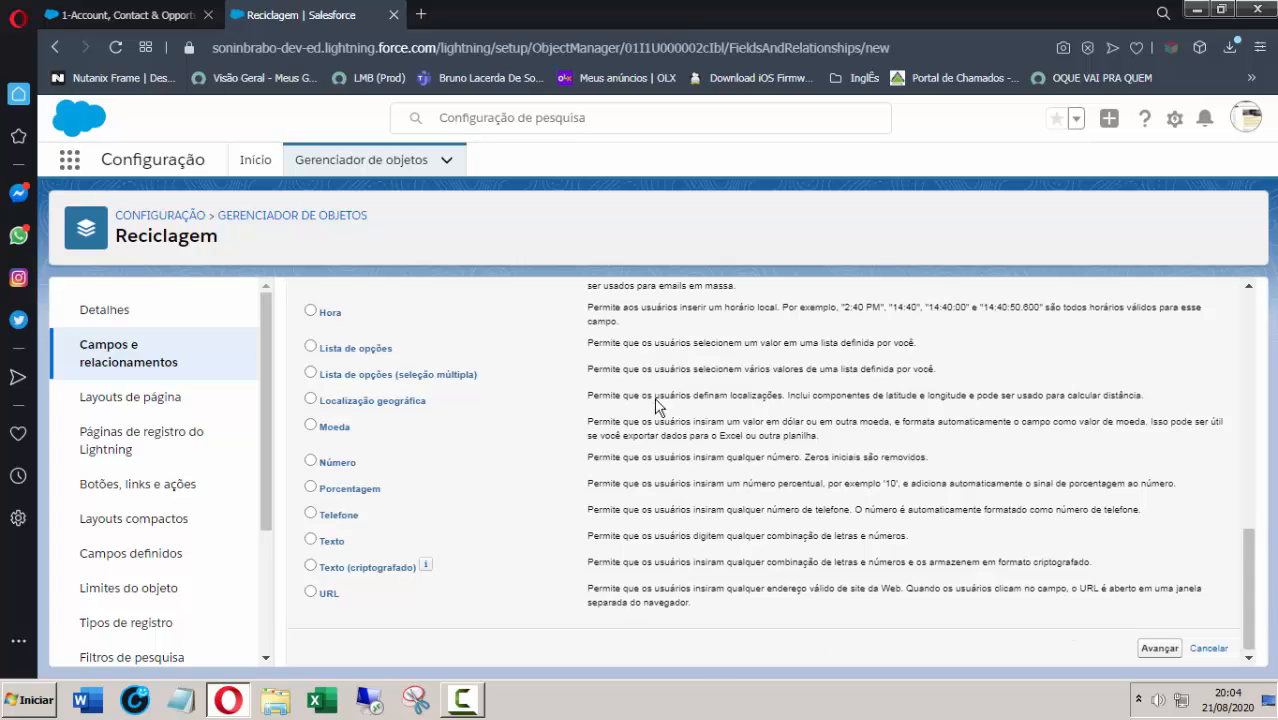
{"action": "left_click_drag", "start_coordinate": [1248, 612], "coordinate": [1197, 379]}
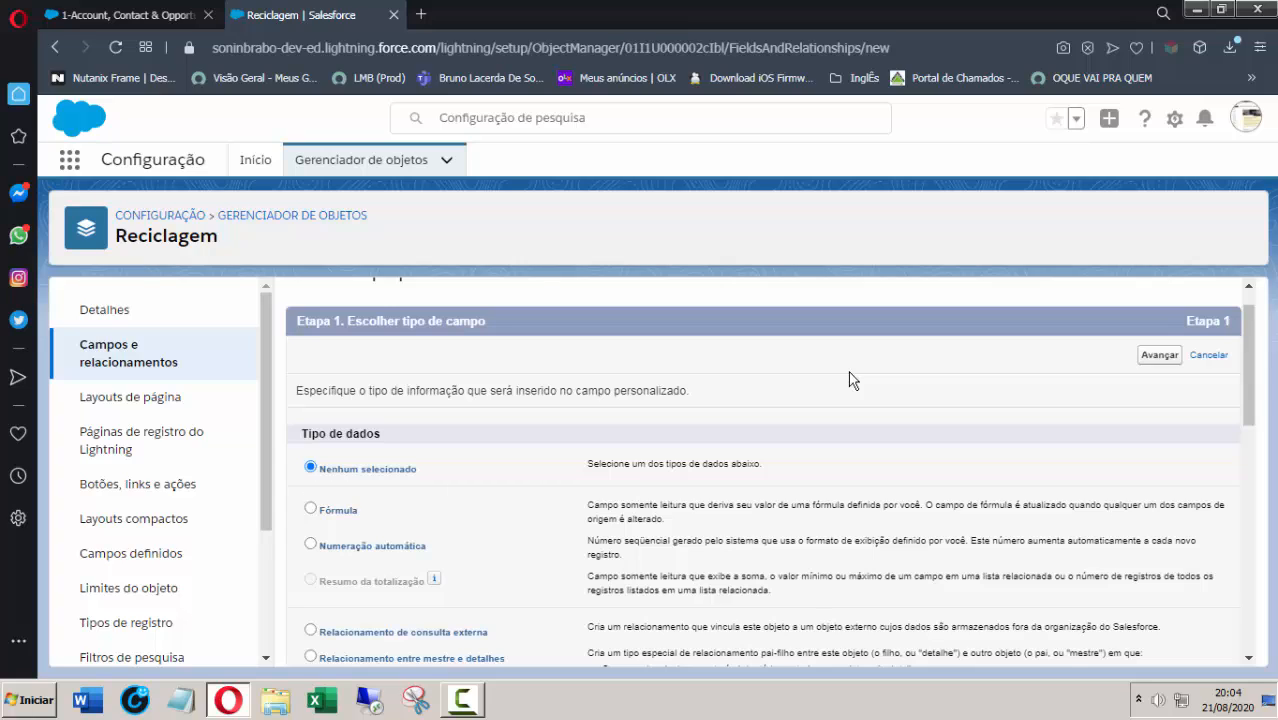
{"action": "left_click_drag", "start_coordinate": [1247, 357], "coordinate": [1200, 529]}
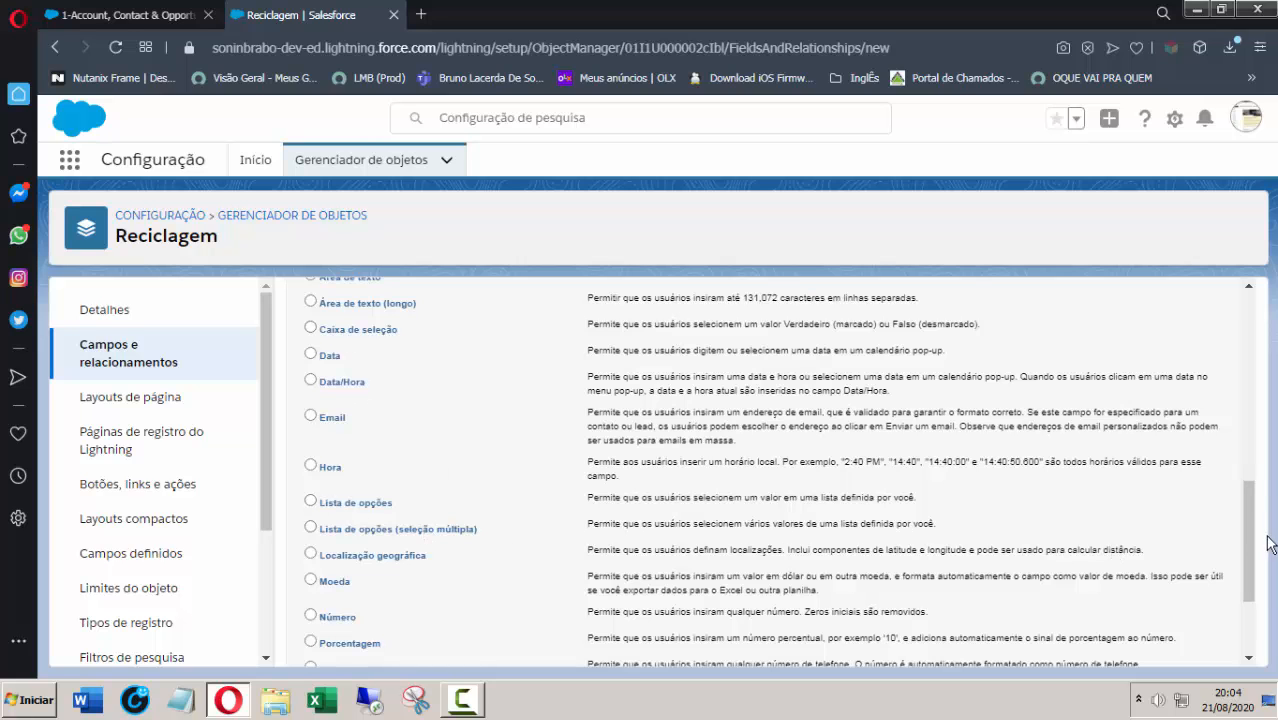
{"action": "left_click_drag", "start_coordinate": [1250, 540], "coordinate": [1260, 601]}
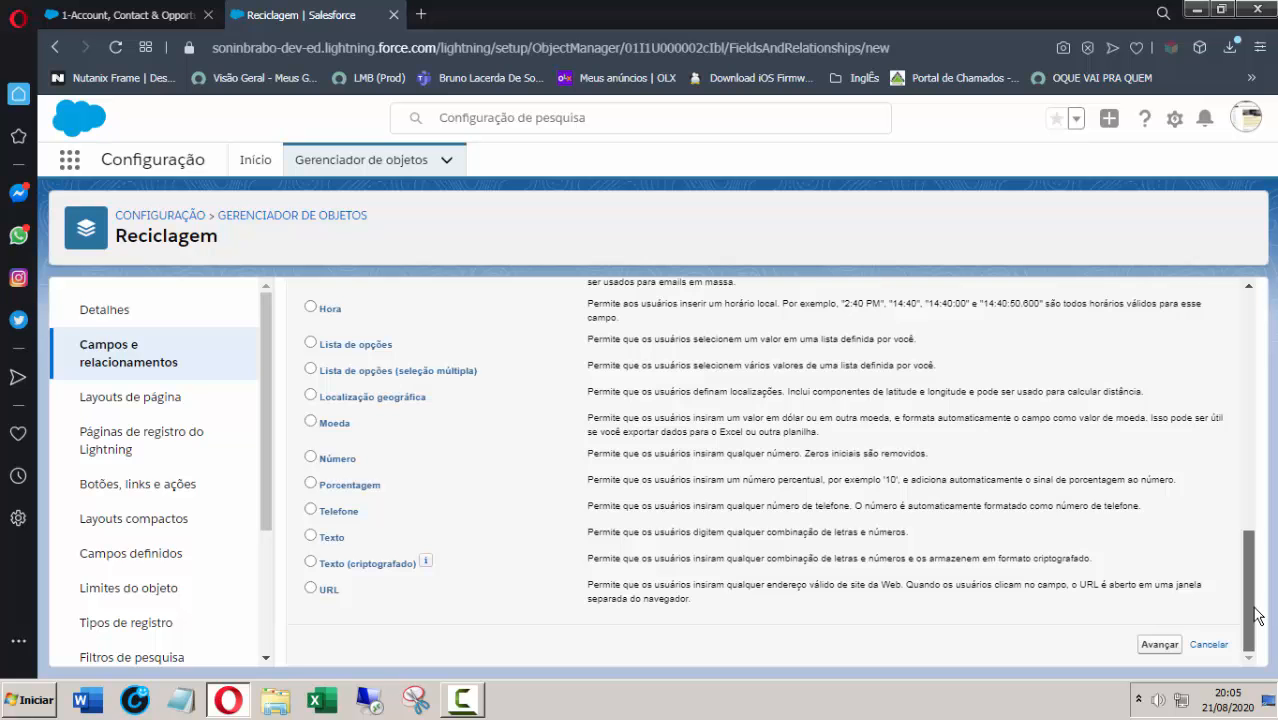
{"action": "left_click_drag", "start_coordinate": [1258, 615], "coordinate": [1236, 455]}
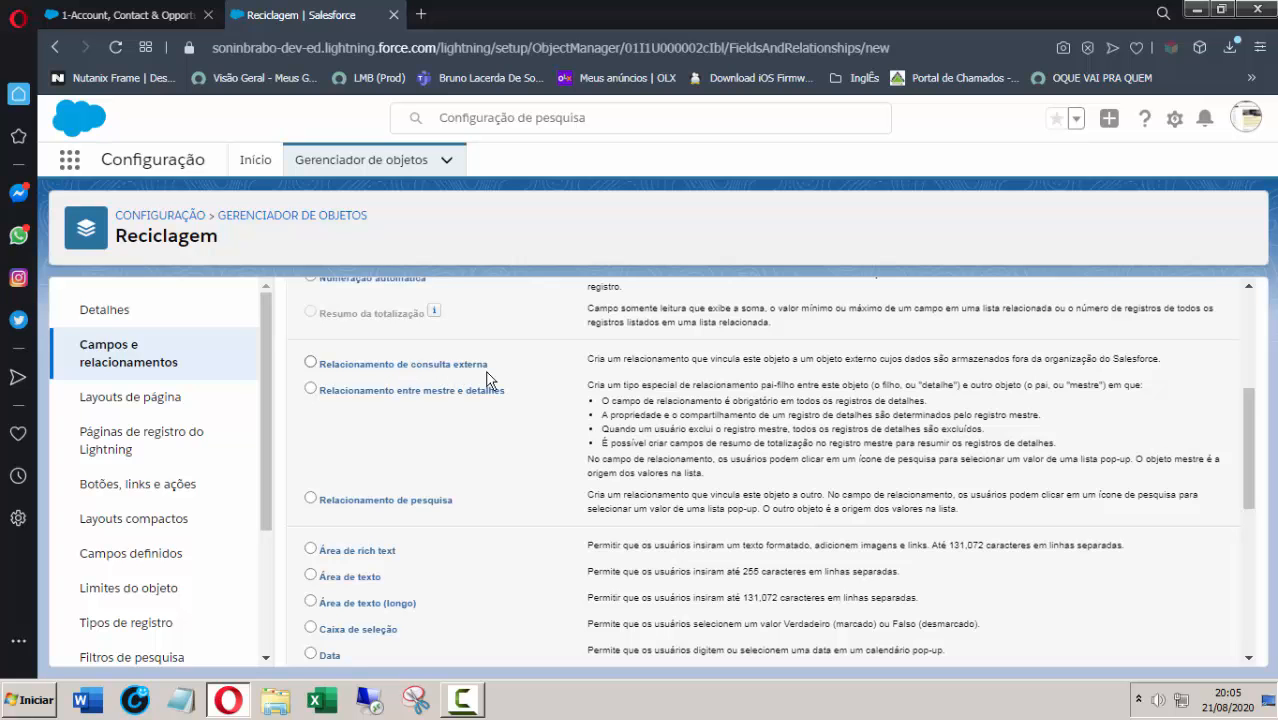
{"action": "scroll", "coordinate": [1255, 480], "scroll_direction": "down", "scroll_amount": 5}
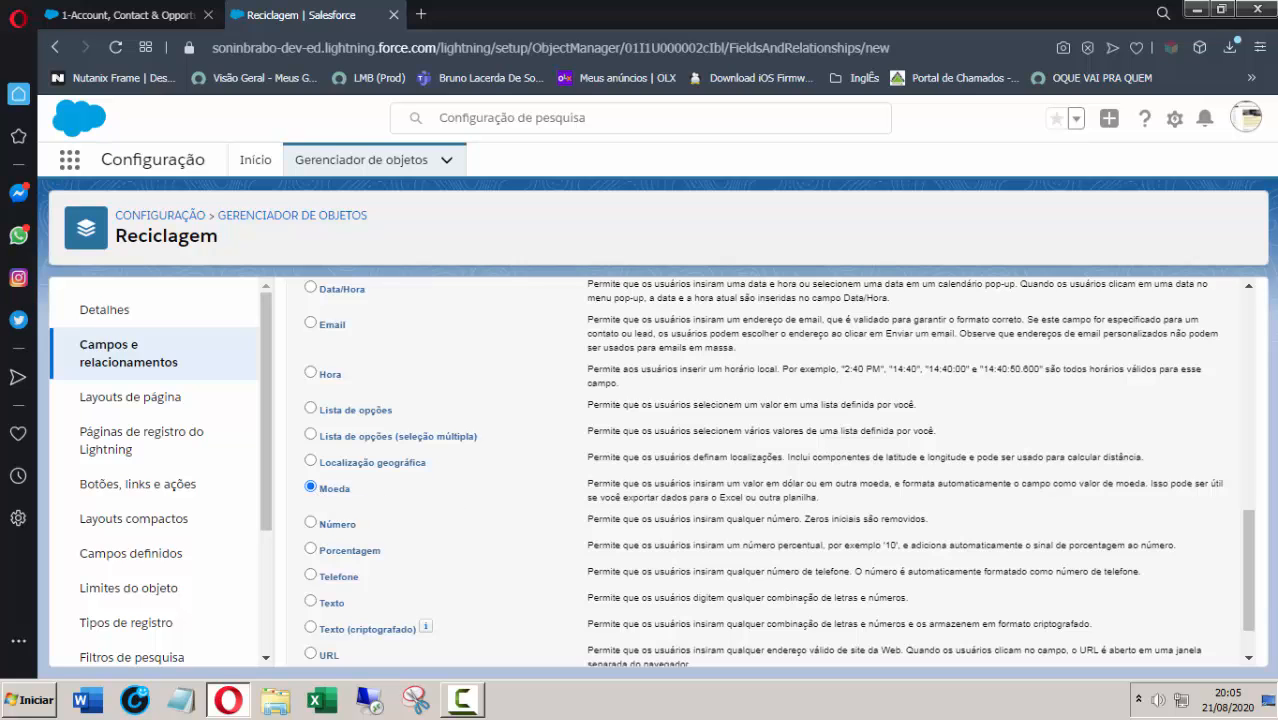
{"action": "scroll", "coordinate": [1247, 588], "scroll_direction": "down", "scroll_amount": 1}
{"action": "left_click", "coordinate": [1160, 644]}
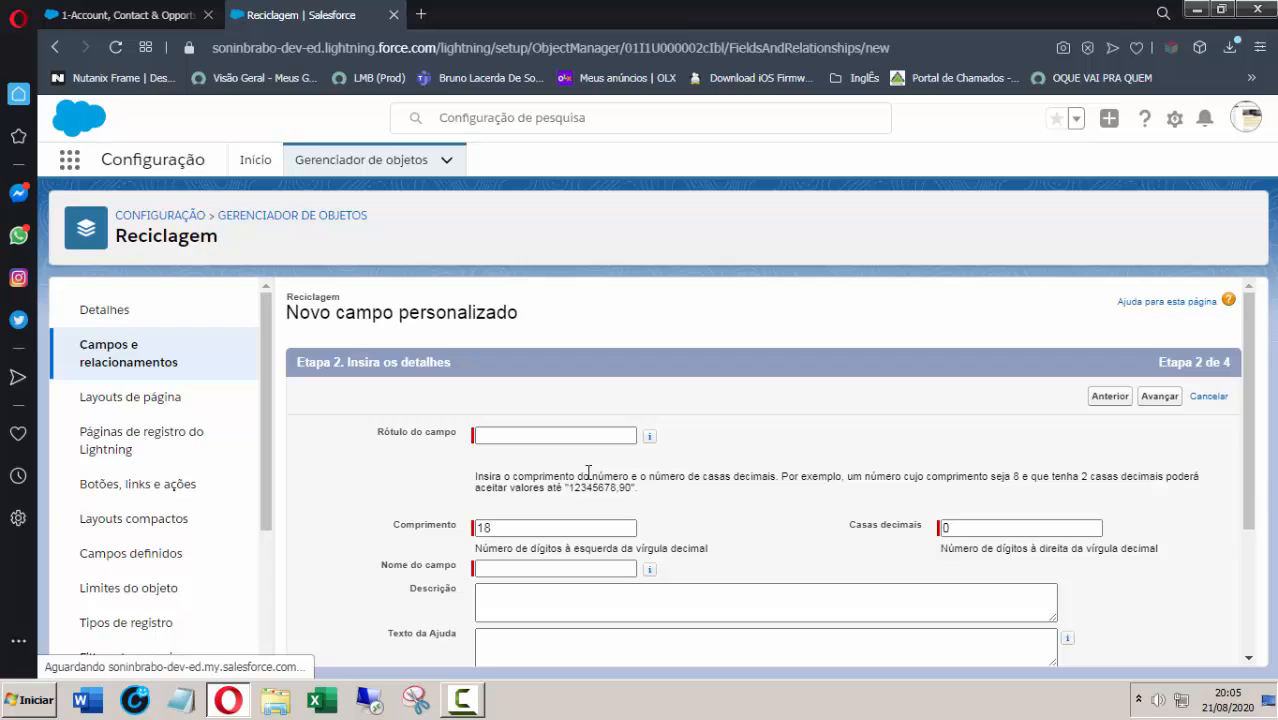
Step: Label the new Moeda field "Frete" and give it the field name "Frete"
{"action": "left_click", "coordinate": [509, 436]}
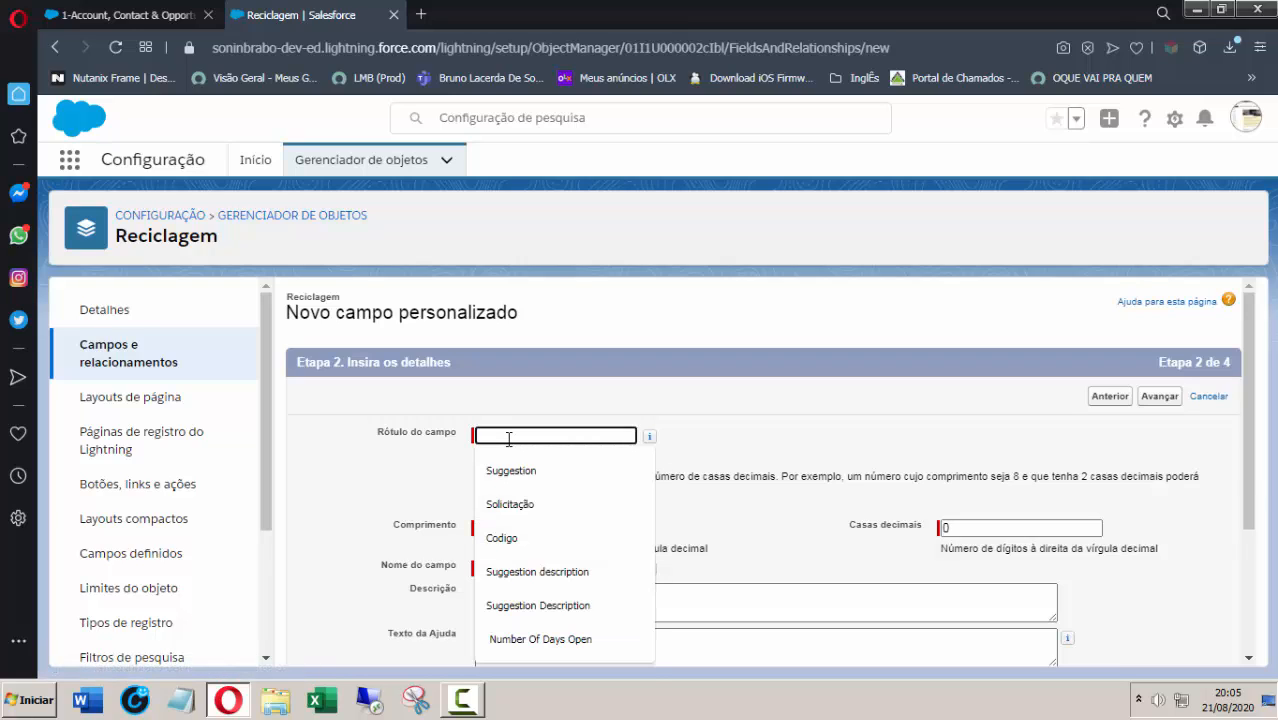
{"action": "type", "text": "Frete"}
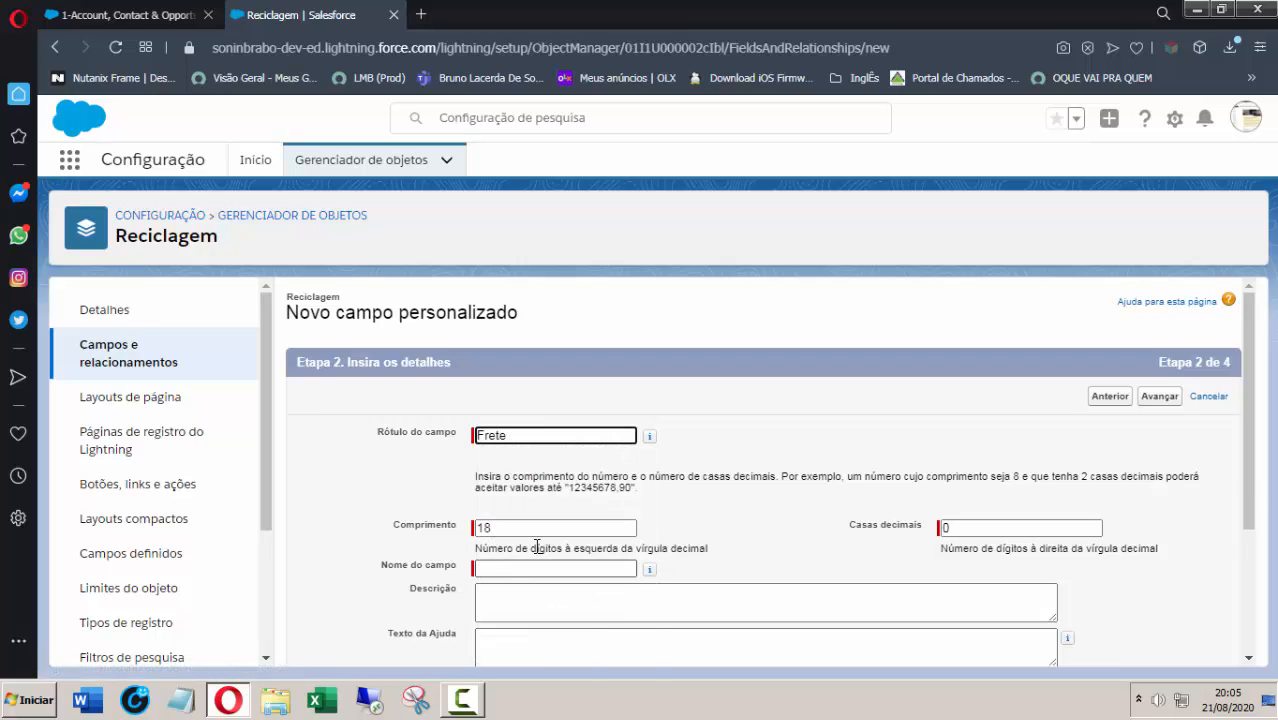
{"action": "scroll", "coordinate": [1253, 414], "scroll_direction": "down", "scroll_amount": 1}
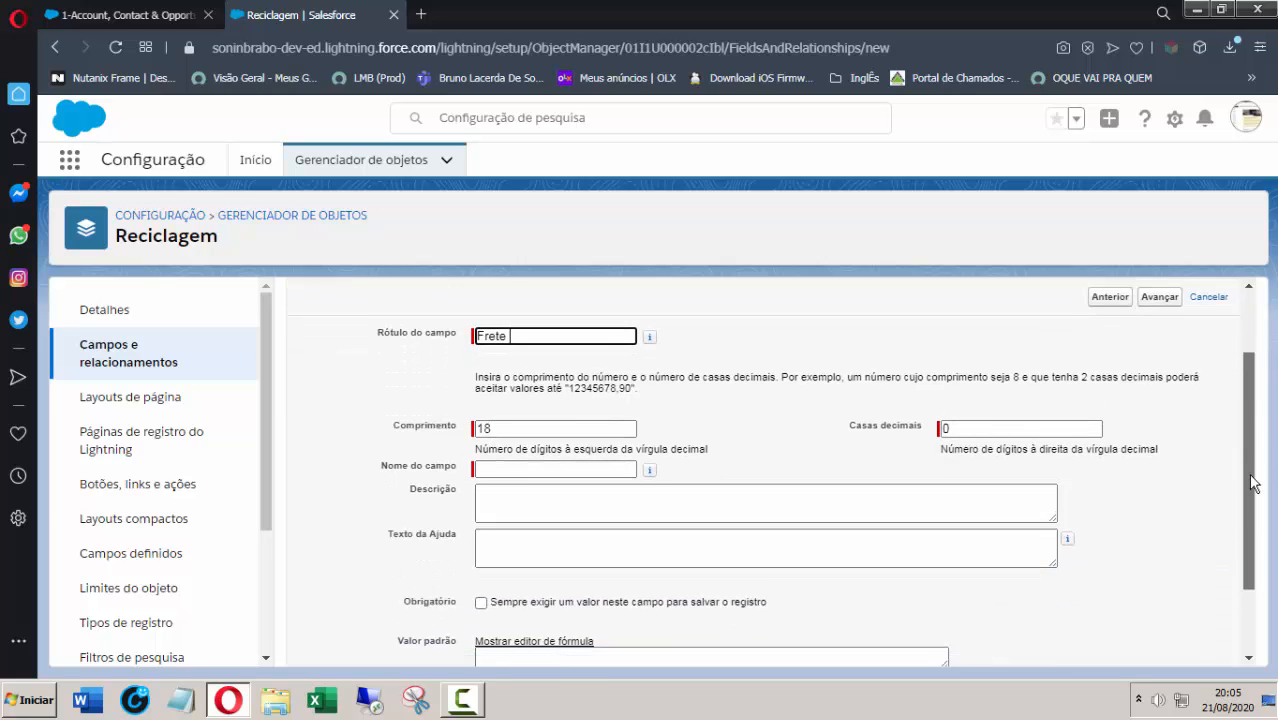
{"action": "left_click", "coordinate": [518, 455]}
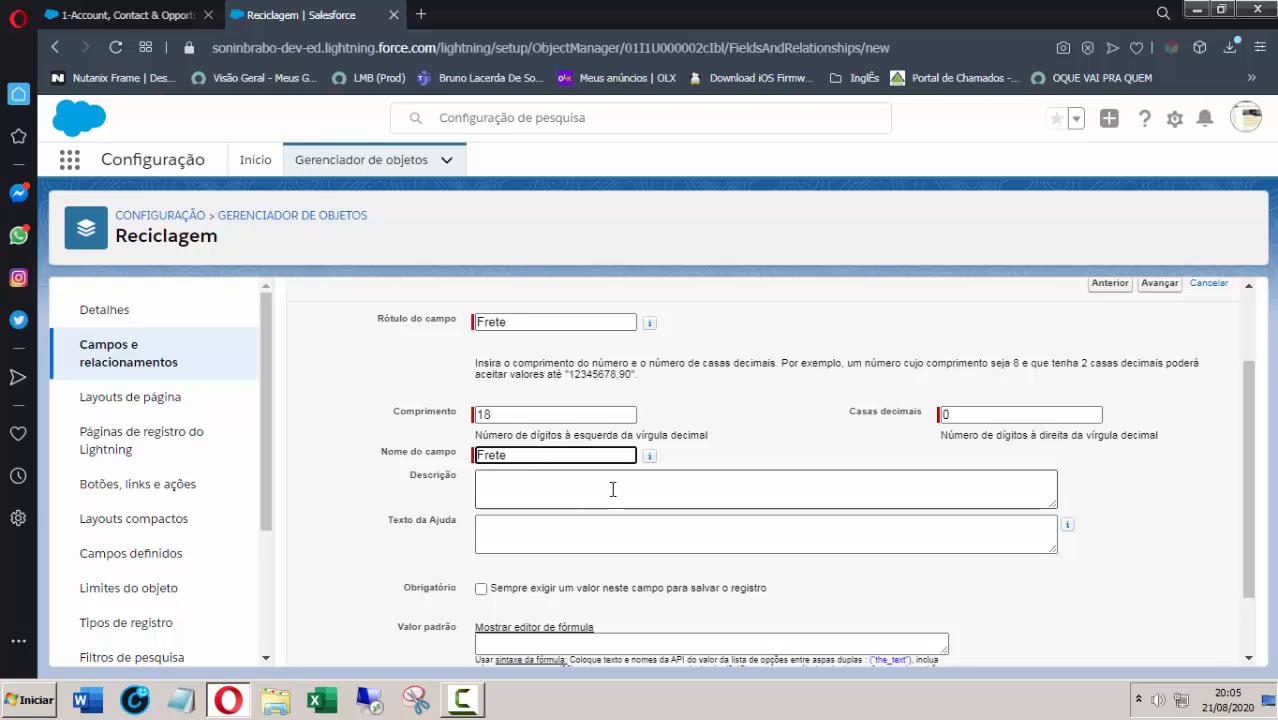
{"action": "left_click_drag", "start_coordinate": [1255, 434], "coordinate": [1253, 478]}
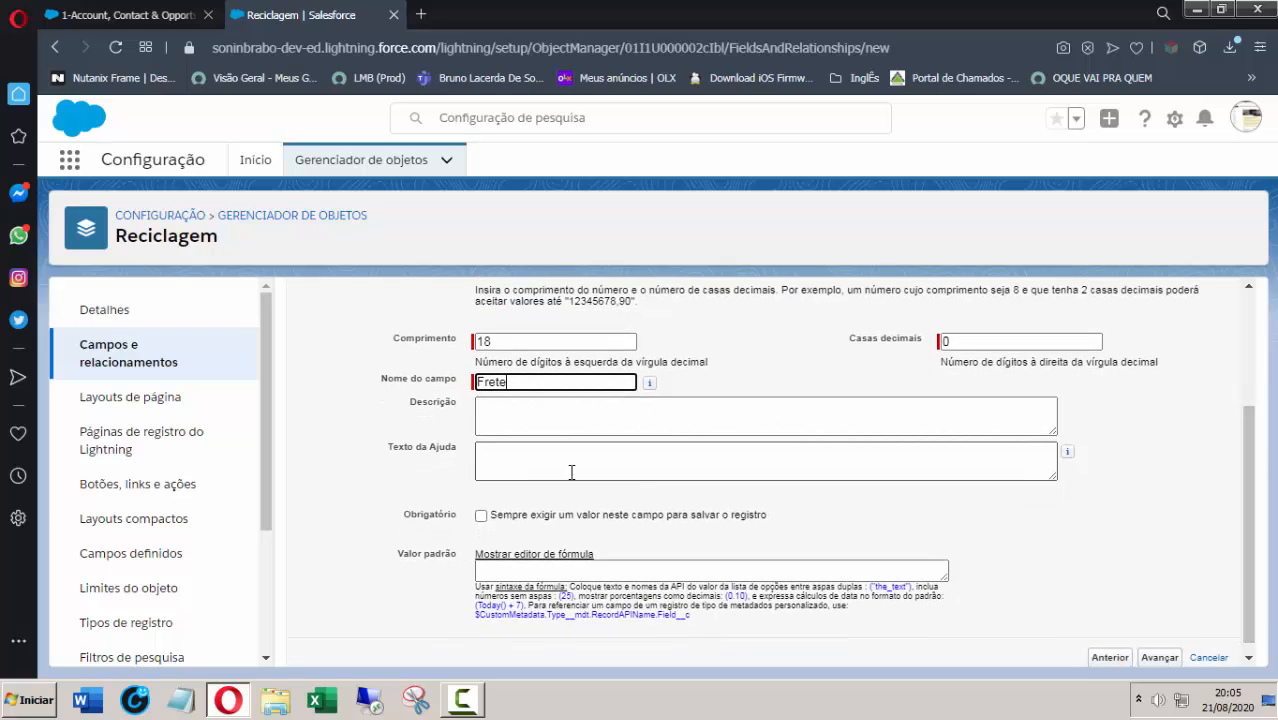
Step: Try to advance to the field-level security stage with decimal places set to 2, and again with 18
{"action": "left_click", "coordinate": [973, 343]}
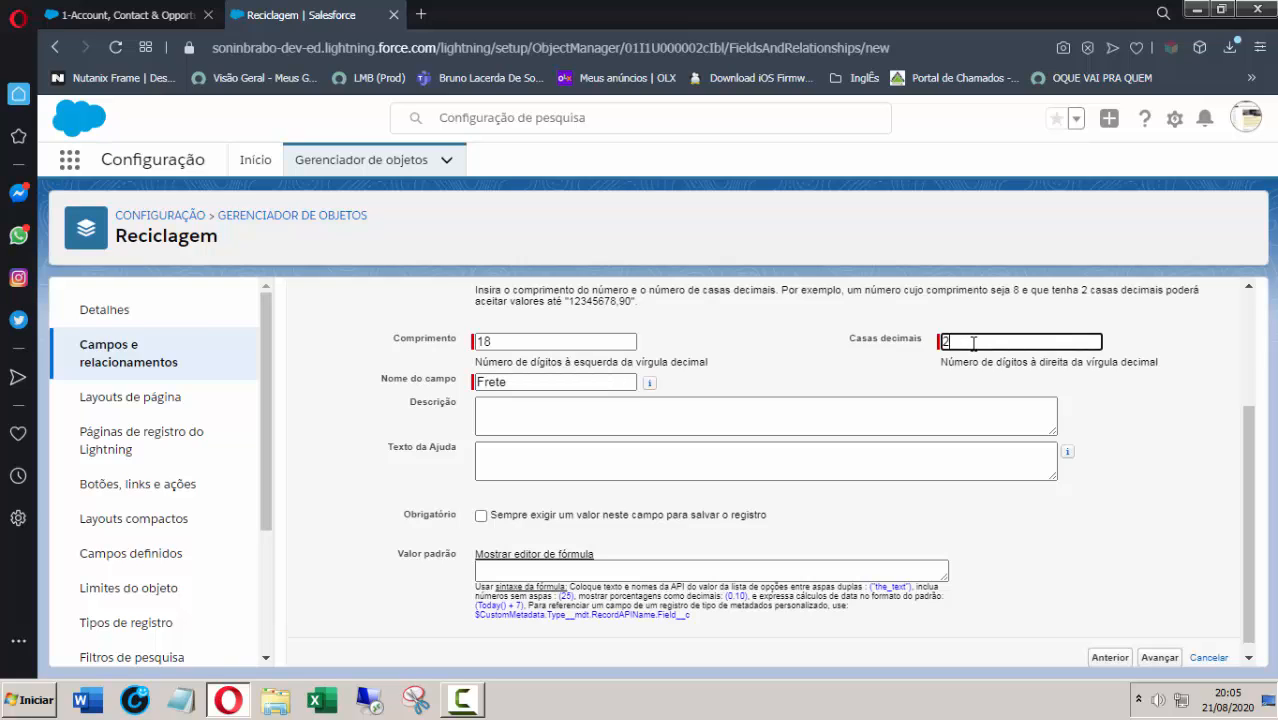
{"action": "left_click_drag", "start_coordinate": [1256, 493], "coordinate": [1252, 522]}
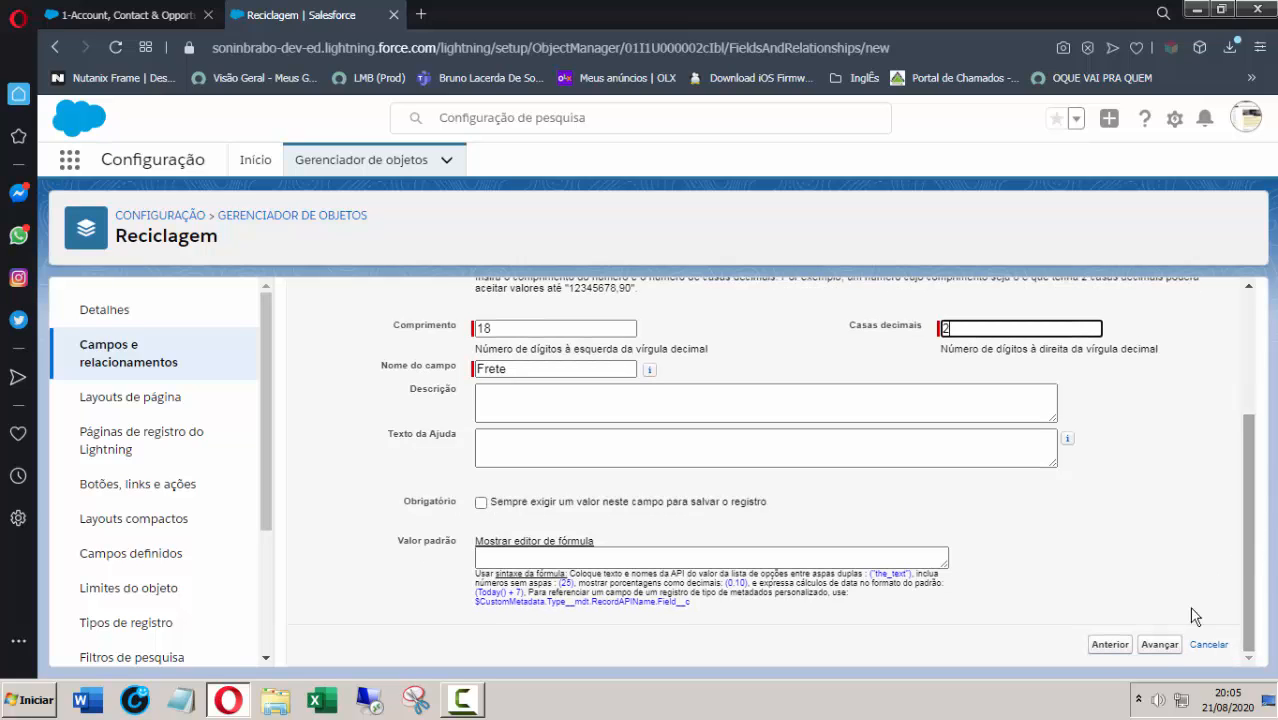
{"action": "left_click", "coordinate": [1159, 644]}
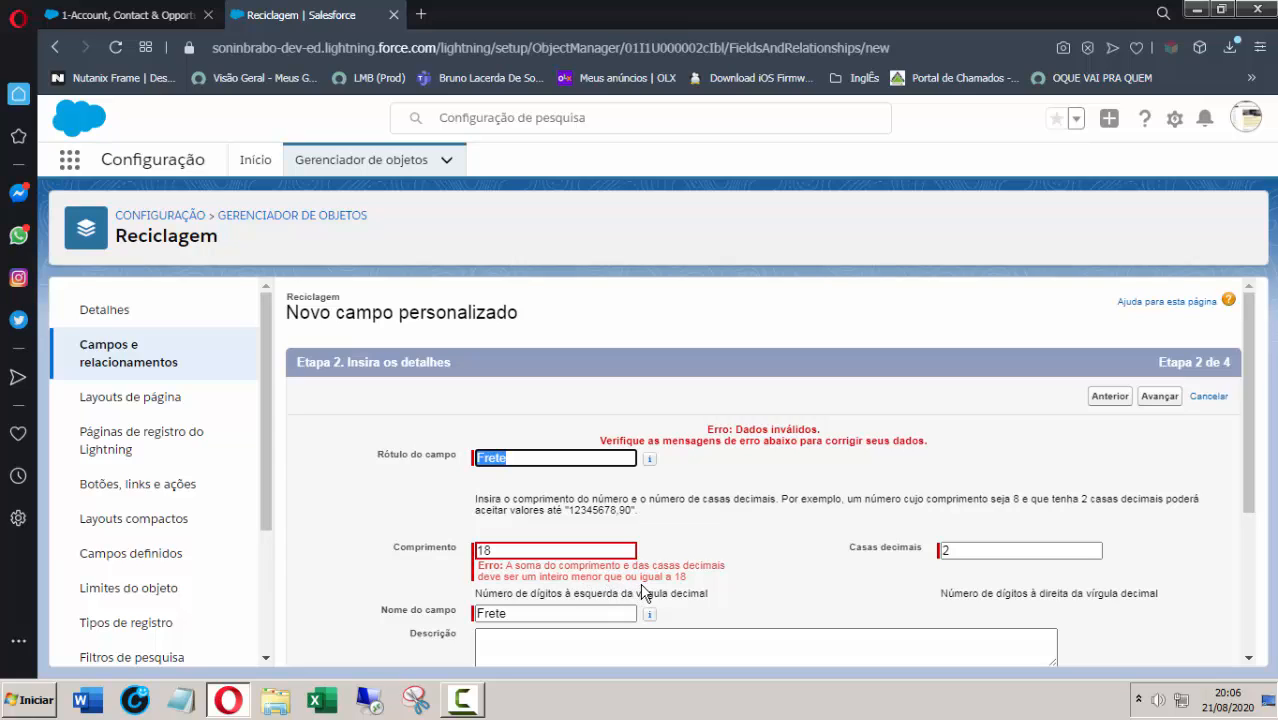
{"action": "left_click", "coordinate": [987, 550]}
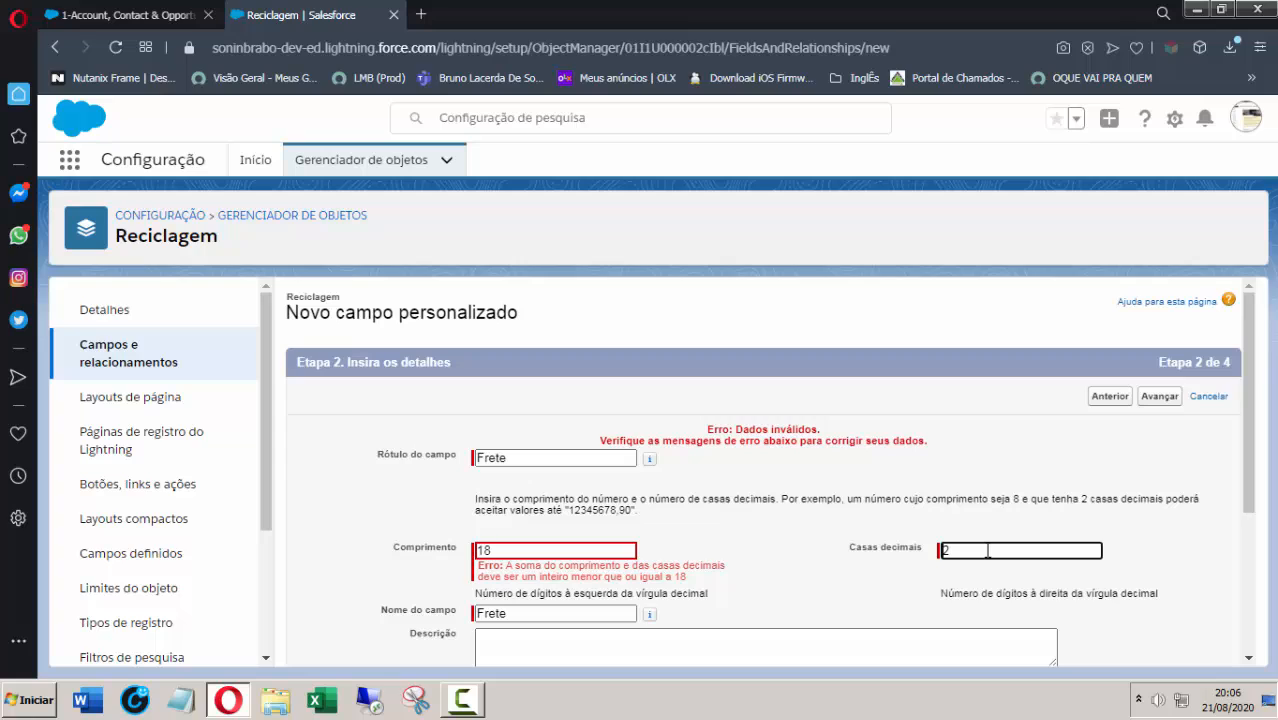
{"action": "key", "text": "ctrl+a"}
{"action": "type", "text": "18"}
{"action": "left_click", "coordinate": [1160, 396]}
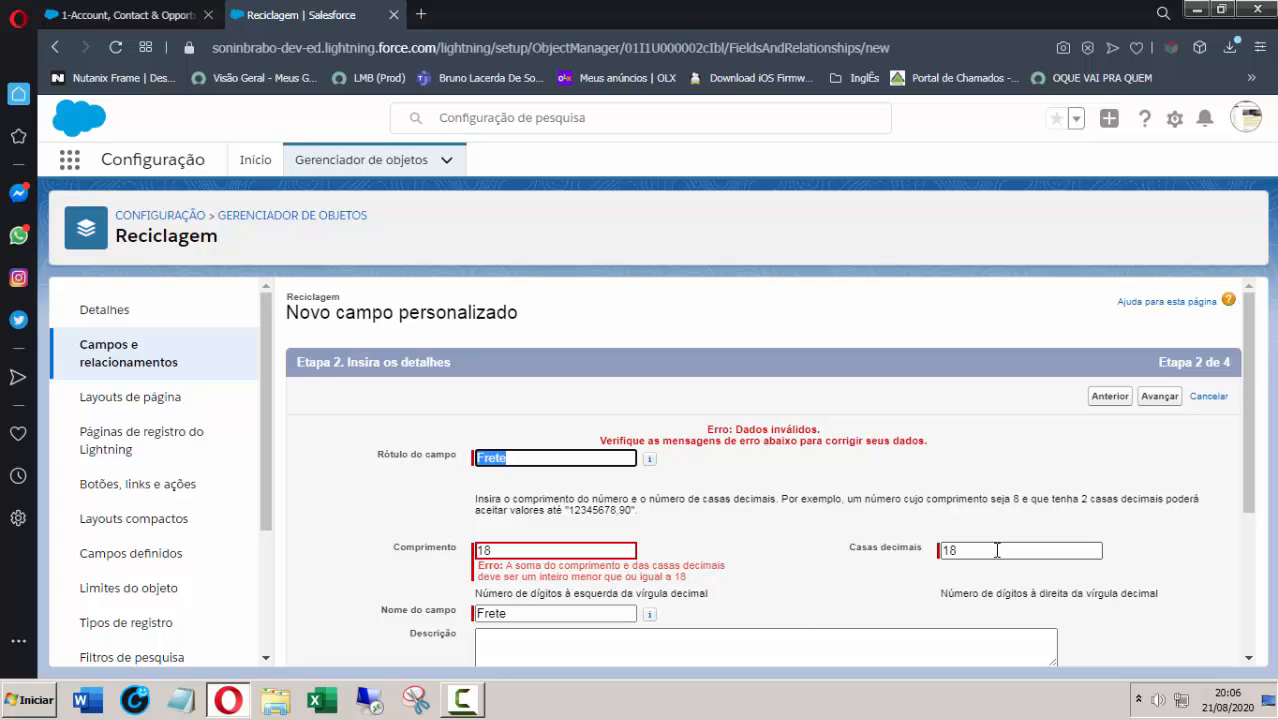
Step: Set the Frete field's decimal places to 0 and advance to the field-level security stage
{"action": "left_click_drag", "start_coordinate": [997, 550], "coordinate": [895, 548]}
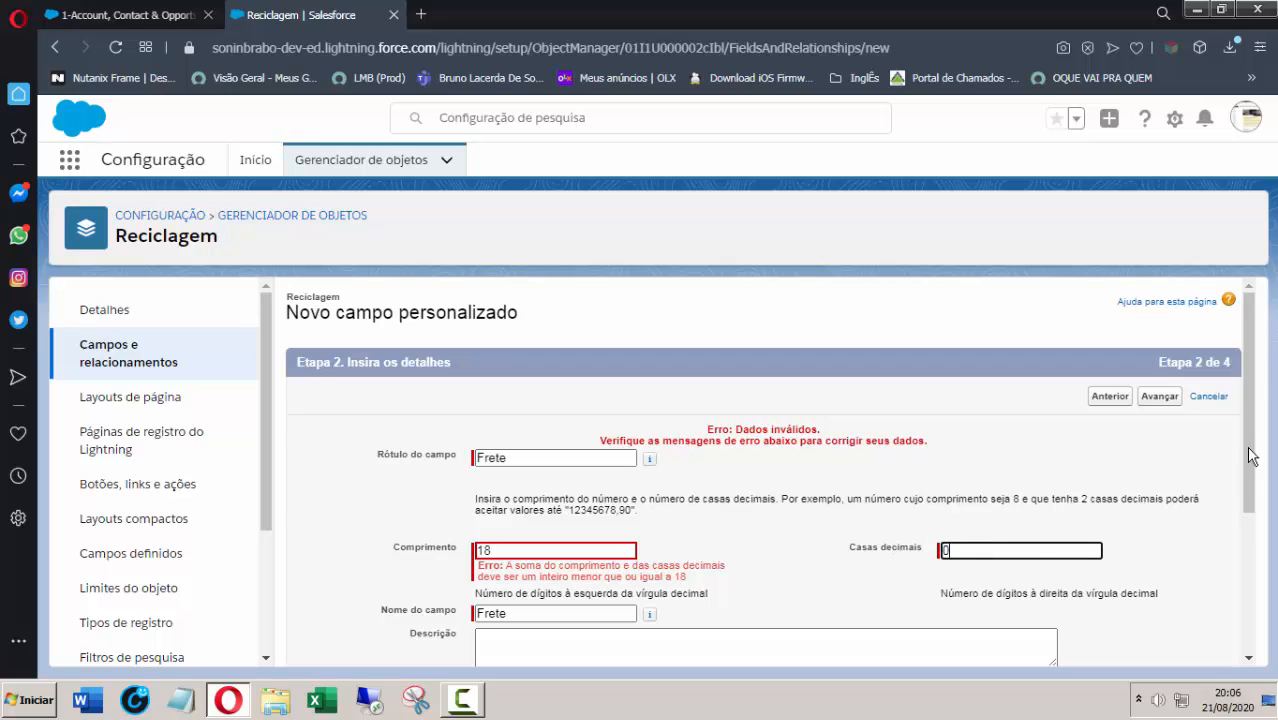
{"action": "left_click_drag", "start_coordinate": [1251, 457], "coordinate": [1240, 580]}
{"action": "scroll", "coordinate": [1254, 547], "scroll_direction": "down", "scroll_amount": 1}
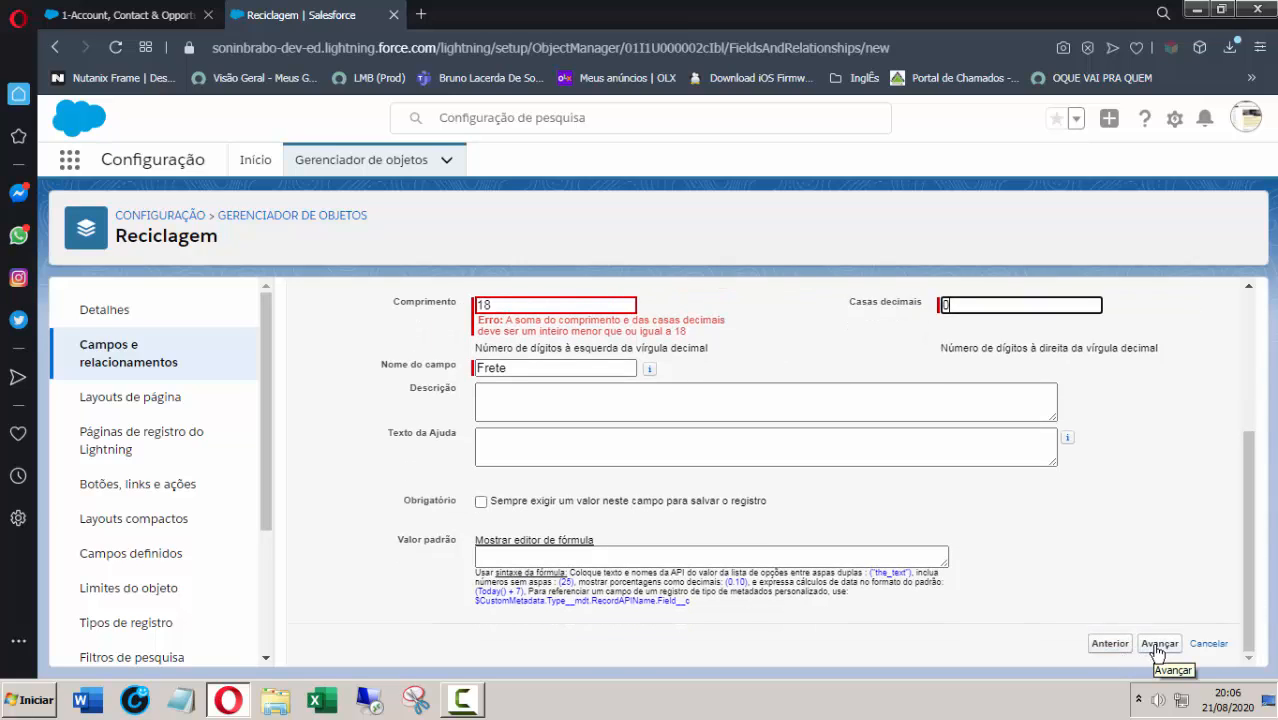
{"action": "left_click", "coordinate": [1157, 646]}
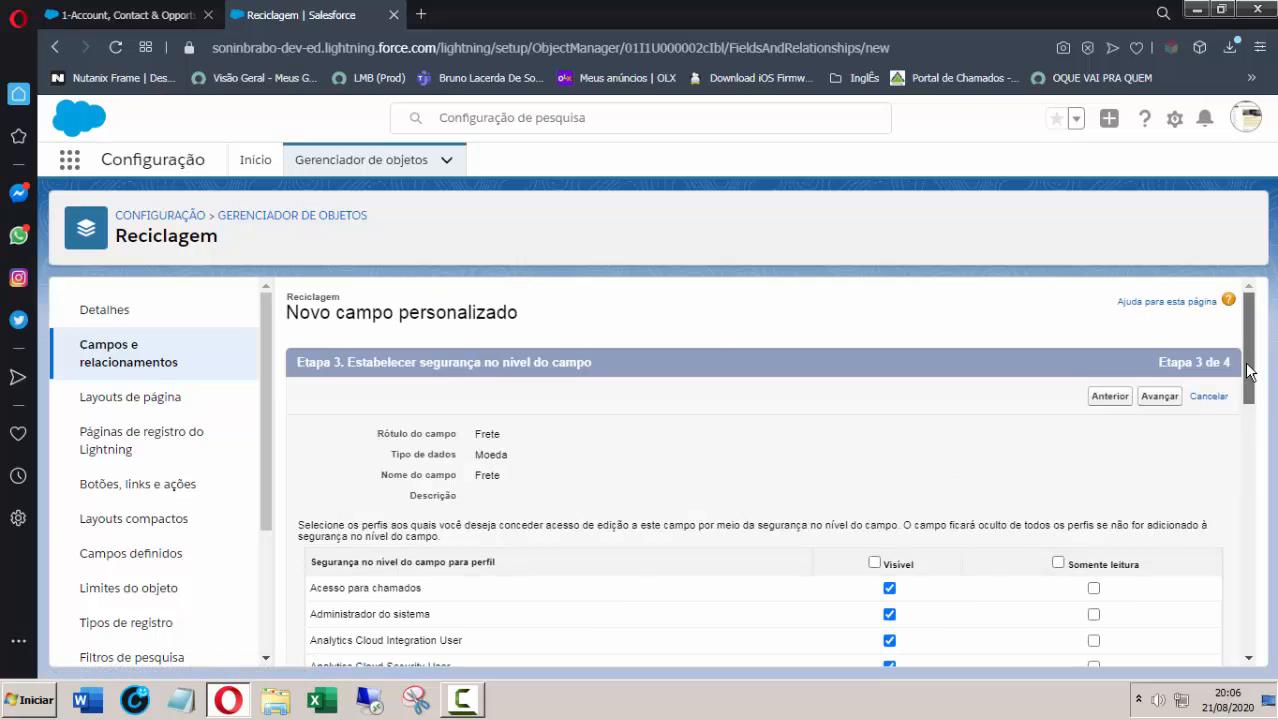
Step: Clear the field's visibility for all profiles and make it visible only to the "Acesso para chamados" profile
{"action": "left_click_drag", "start_coordinate": [1250, 370], "coordinate": [1241, 408]}
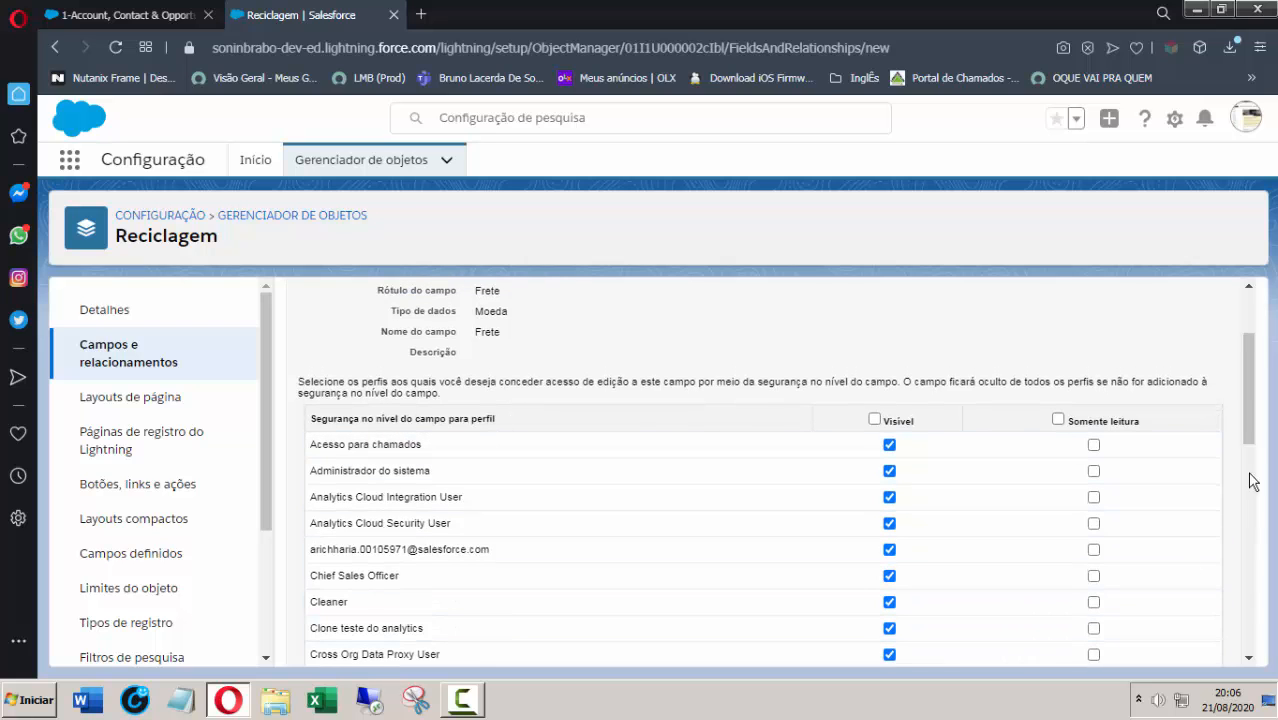
{"action": "mouse_move", "coordinate": [1250, 430]}
{"action": "left_mouse_down"}
{"action": "mouse_move", "coordinate": [1270, 650]}
{"action": "mouse_move", "coordinate": [1263, 420]}
{"action": "mouse_move", "coordinate": [1262, 452]}
{"action": "left_mouse_up"}
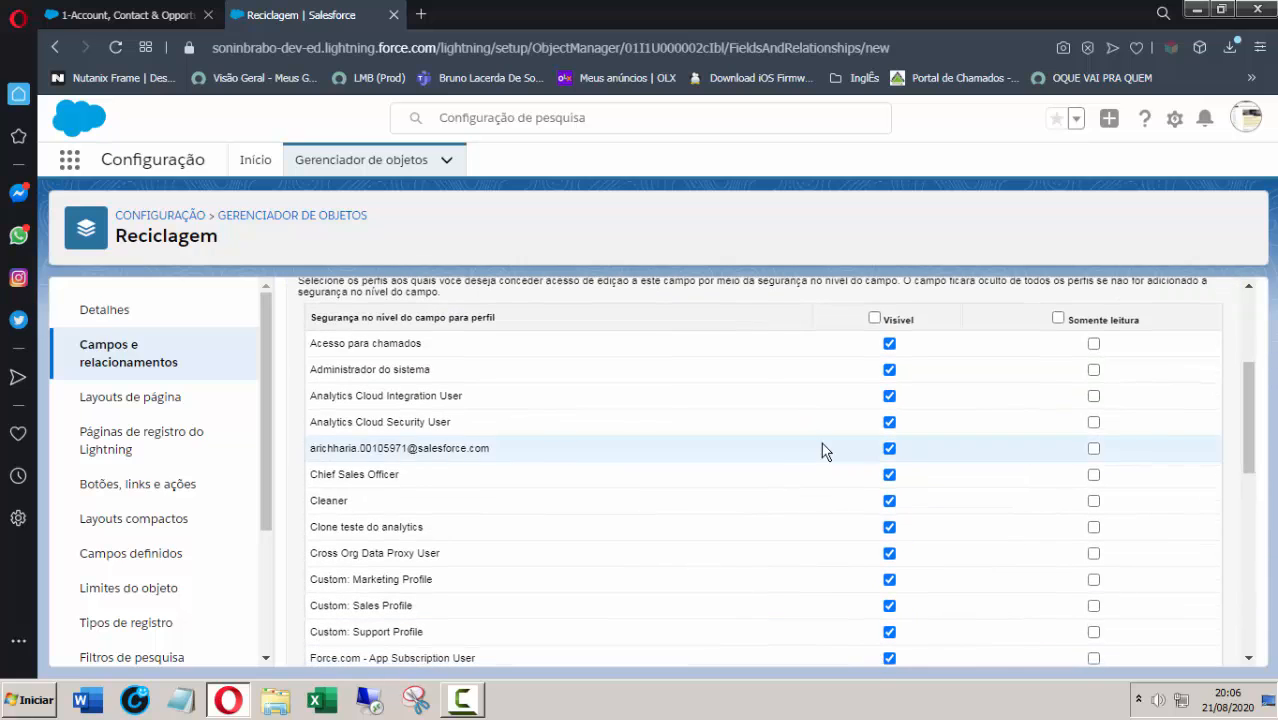
{"action": "left_click_drag", "start_coordinate": [400, 342], "coordinate": [316, 348]}
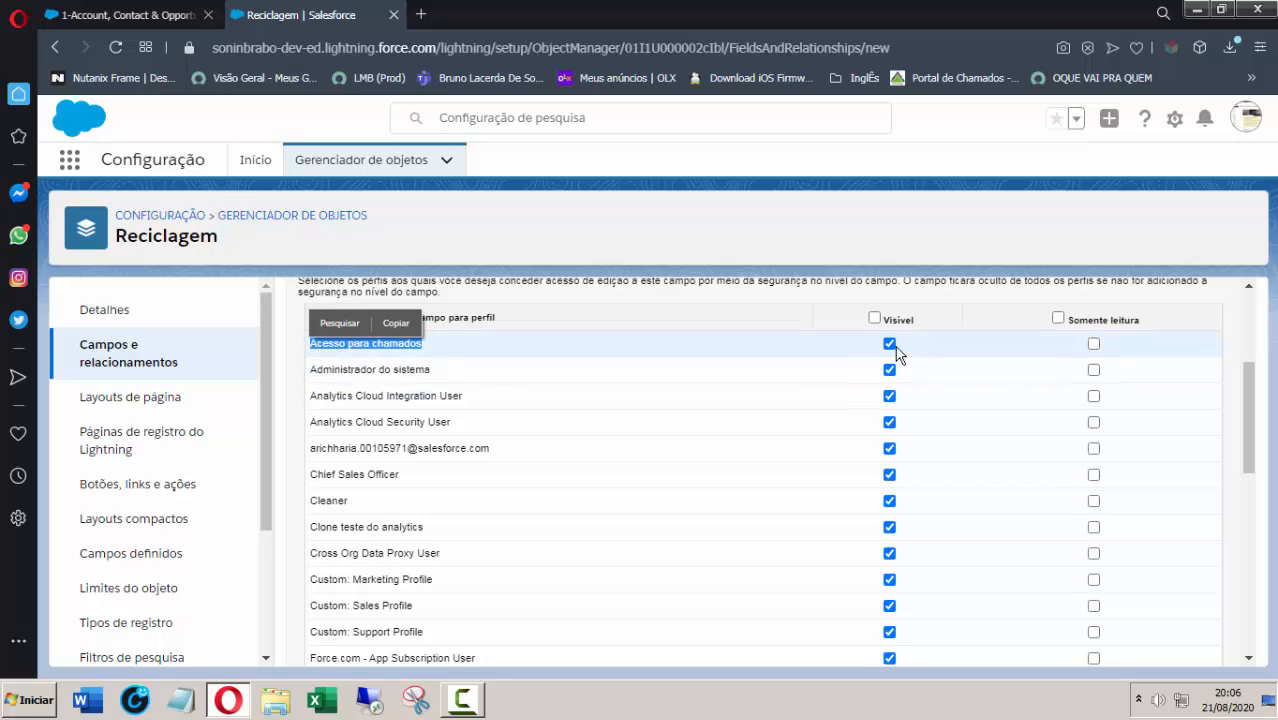
{"action": "left_click", "coordinate": [875, 318]}
{"action": "left_click", "coordinate": [875, 318]}
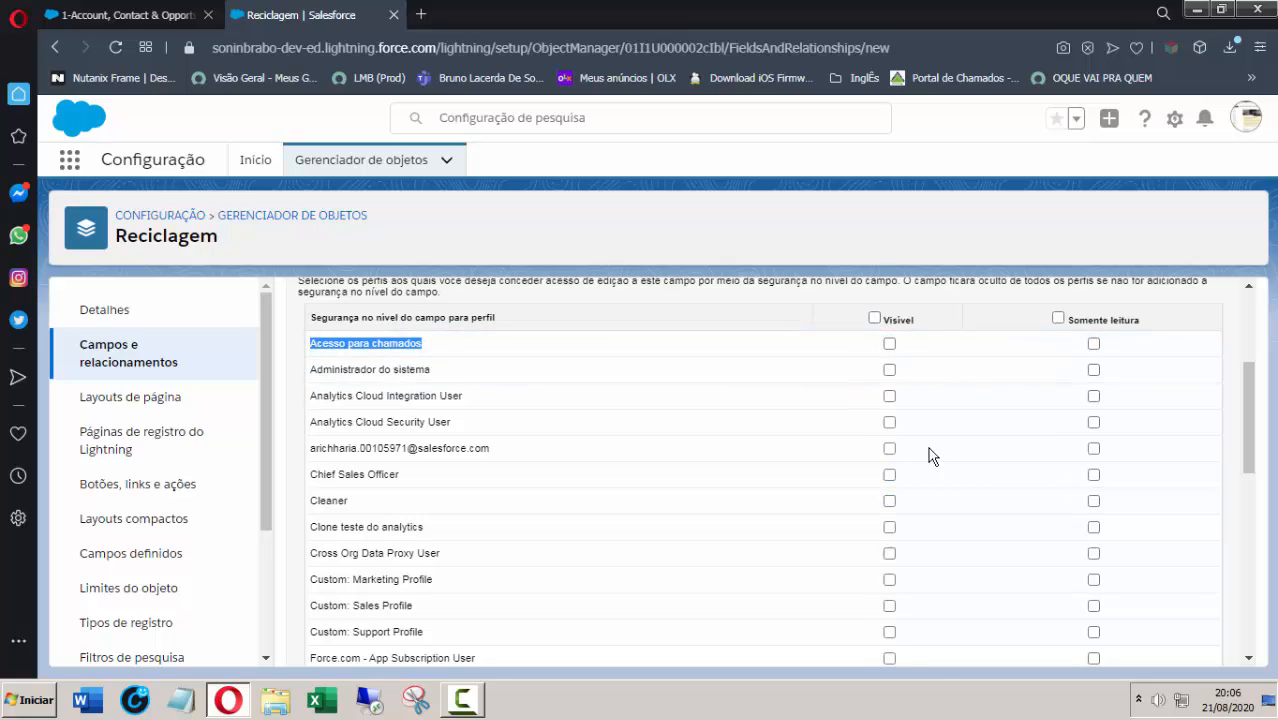
{"action": "left_click", "coordinate": [889, 344]}
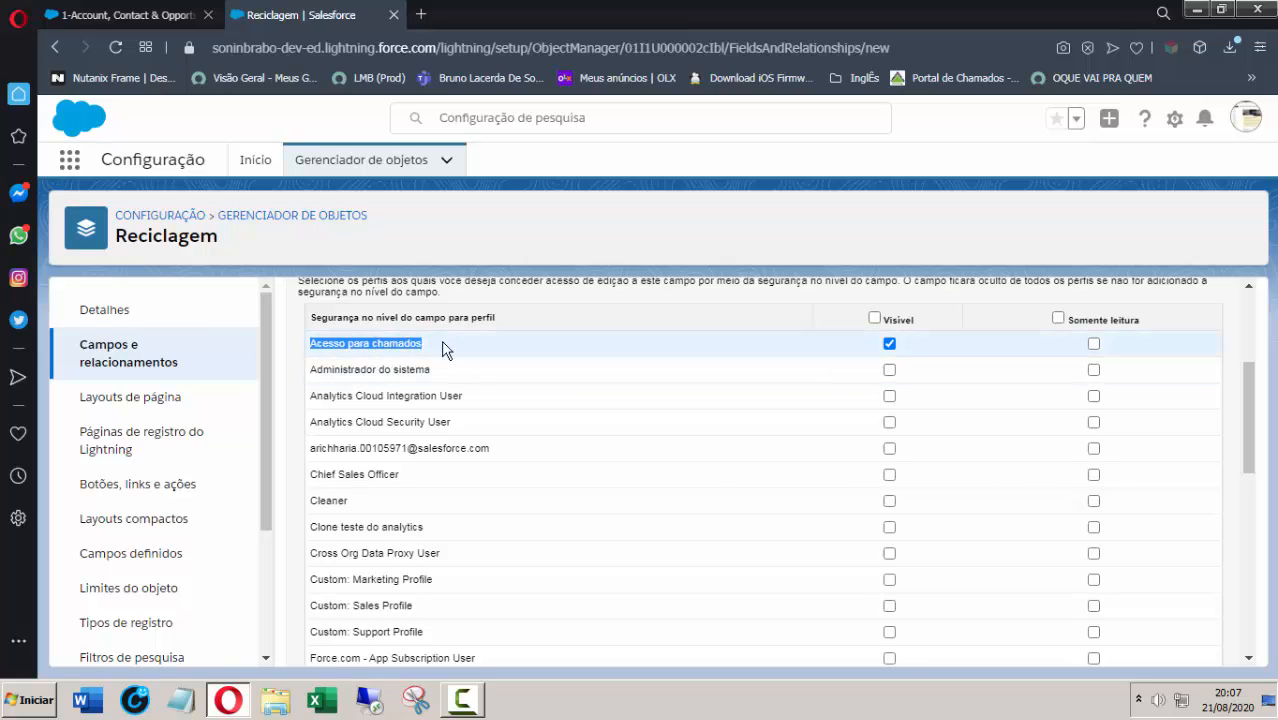
Step: Save the Frete field on the Layout de Chamado and Solicitacao page layouts and review the Reciclagem object's field list
{"action": "left_click_drag", "start_coordinate": [1252, 416], "coordinate": [1201, 675]}
{"action": "left_click", "coordinate": [1162, 646]}
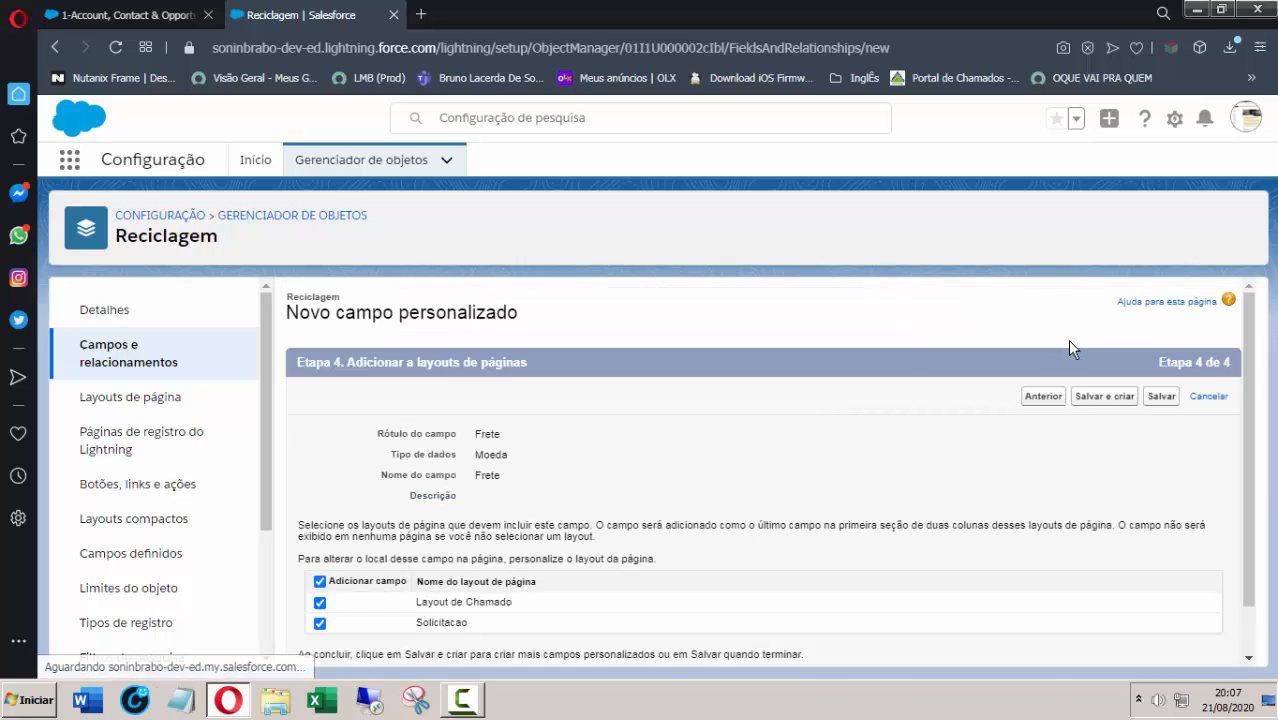
{"action": "left_click", "coordinate": [1161, 396]}
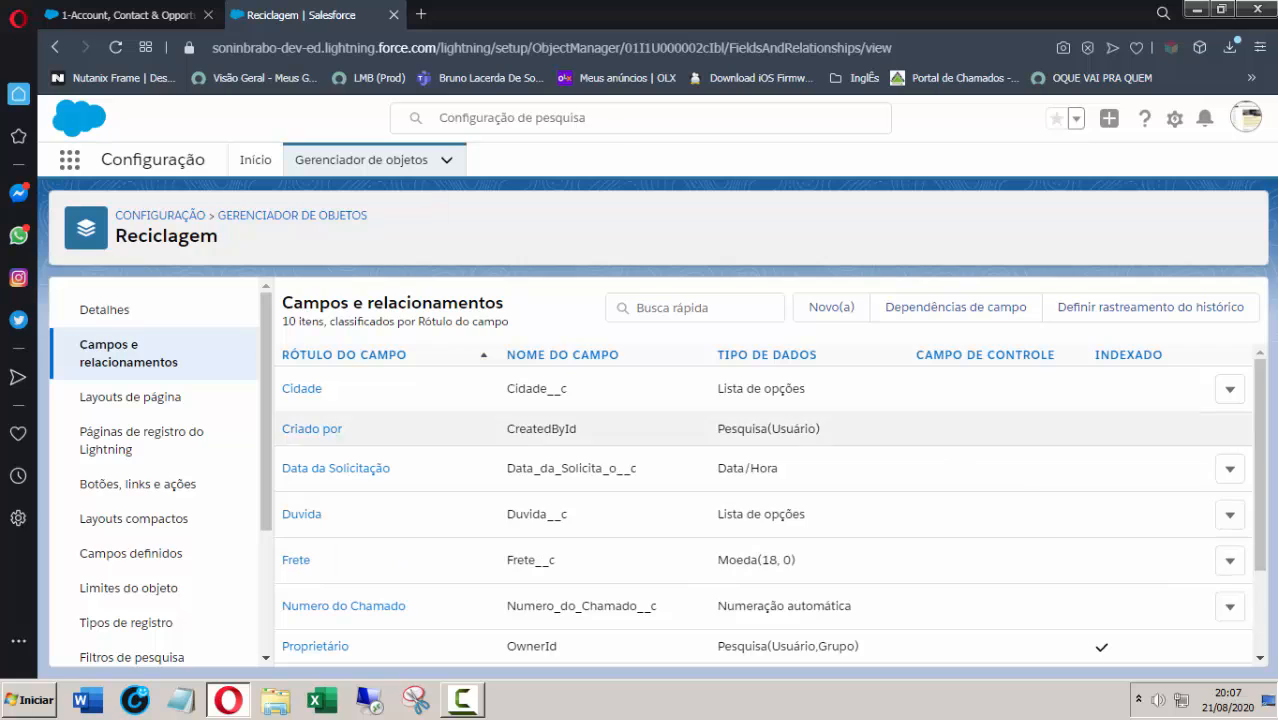
{"action": "scroll", "coordinate": [1262, 452], "scroll_direction": "down", "scroll_amount": 2}
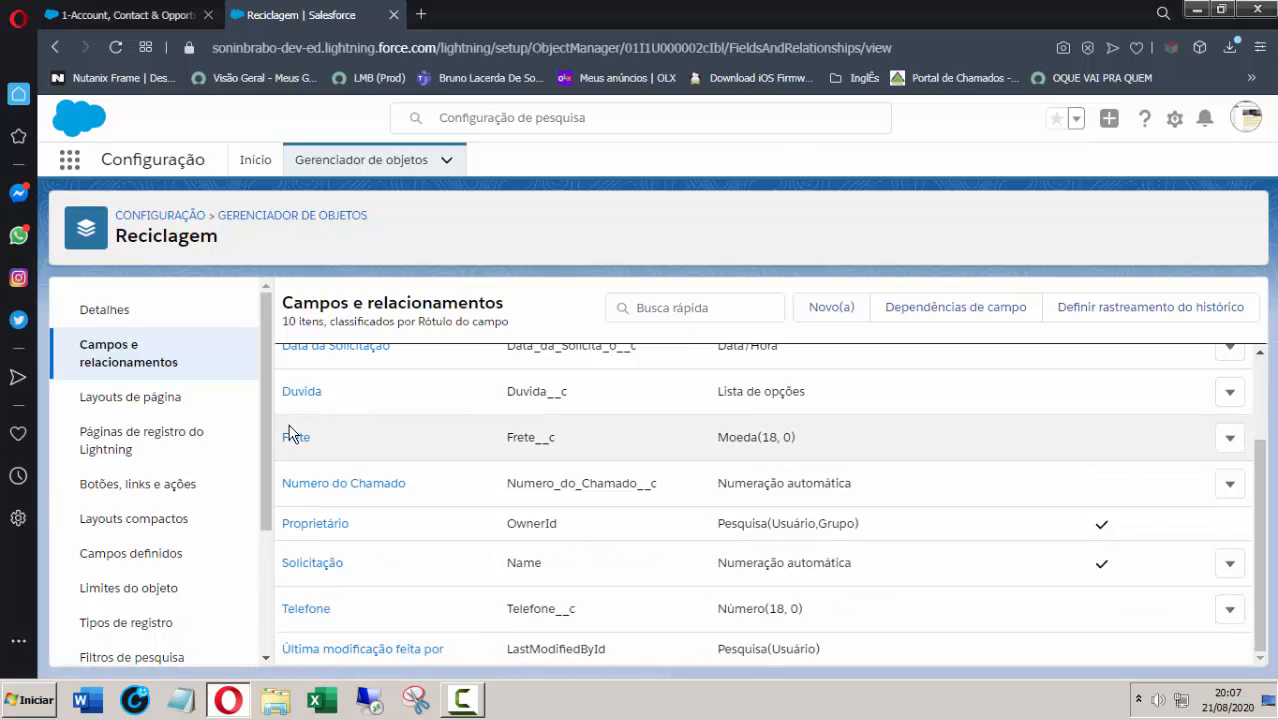
{"action": "left_click_drag", "start_coordinate": [264, 431], "coordinate": [267, 374]}
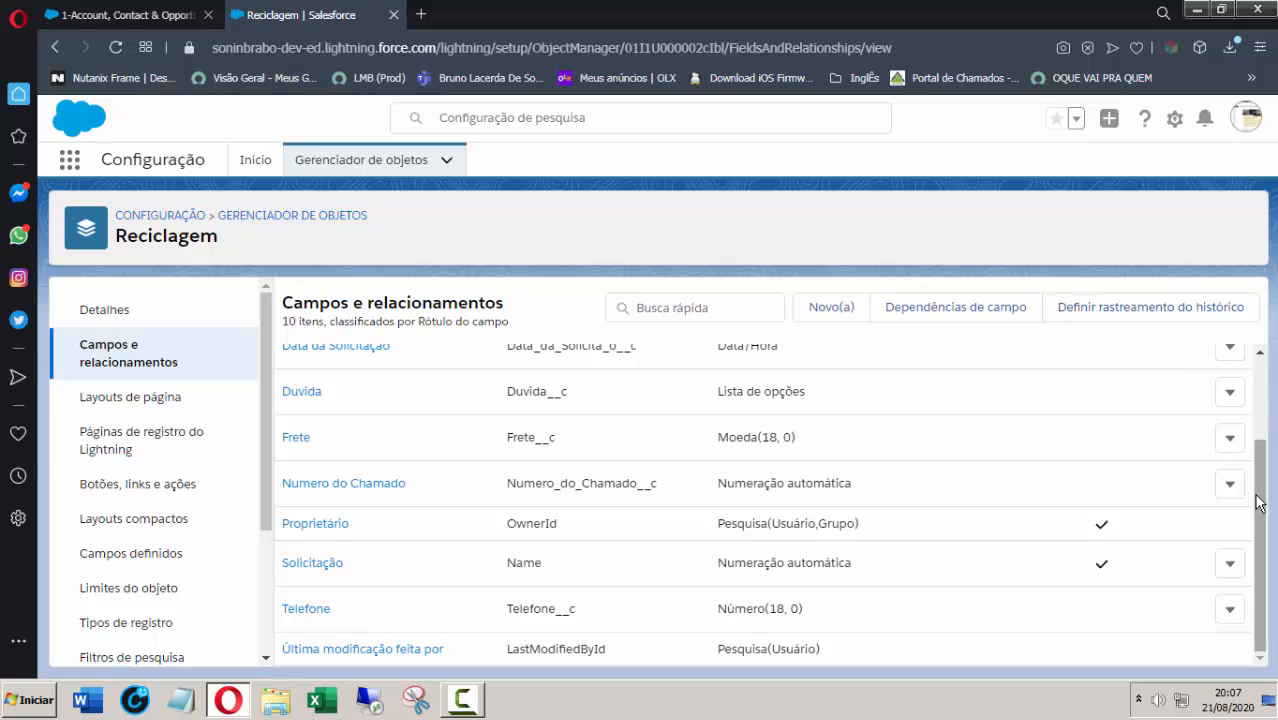
{"action": "left_click_drag", "start_coordinate": [1262, 500], "coordinate": [178, 207]}
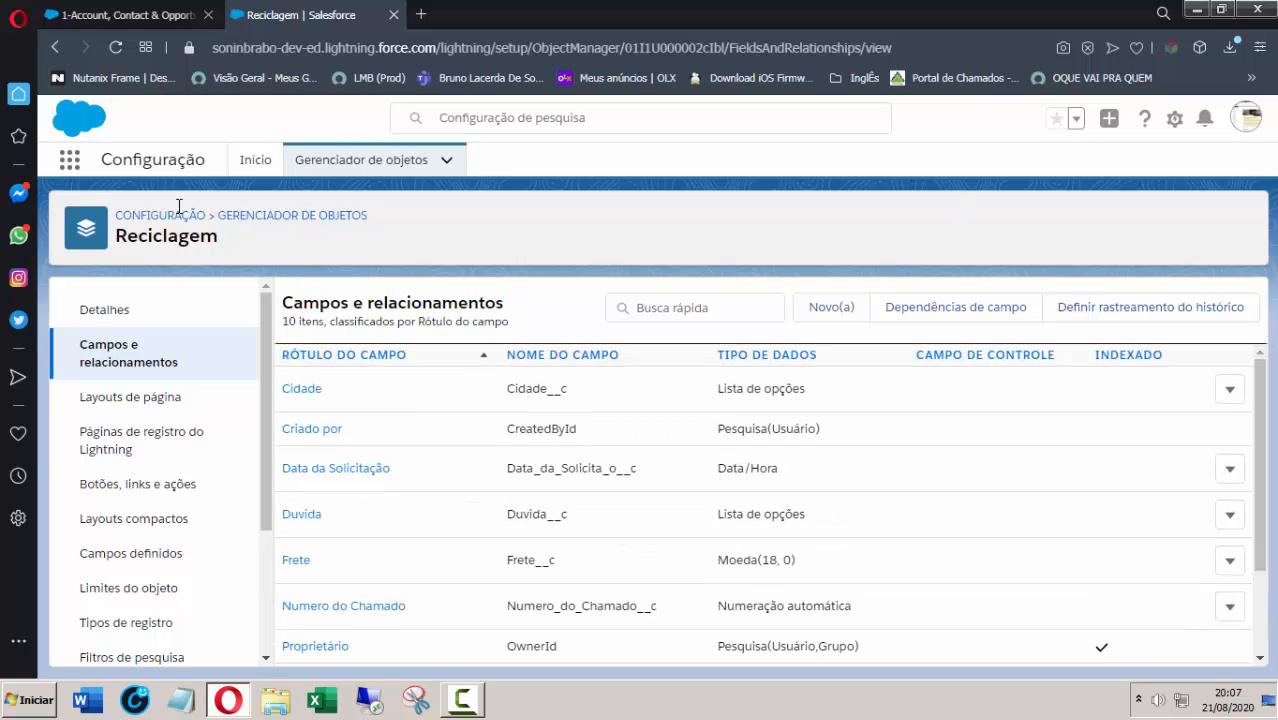
Step: Find the Perfis page by searching the setup home for "perfi" and open the "Acesso para chamados" profile
{"action": "left_click", "coordinate": [256, 160]}
{"action": "left_click", "coordinate": [128, 212]}
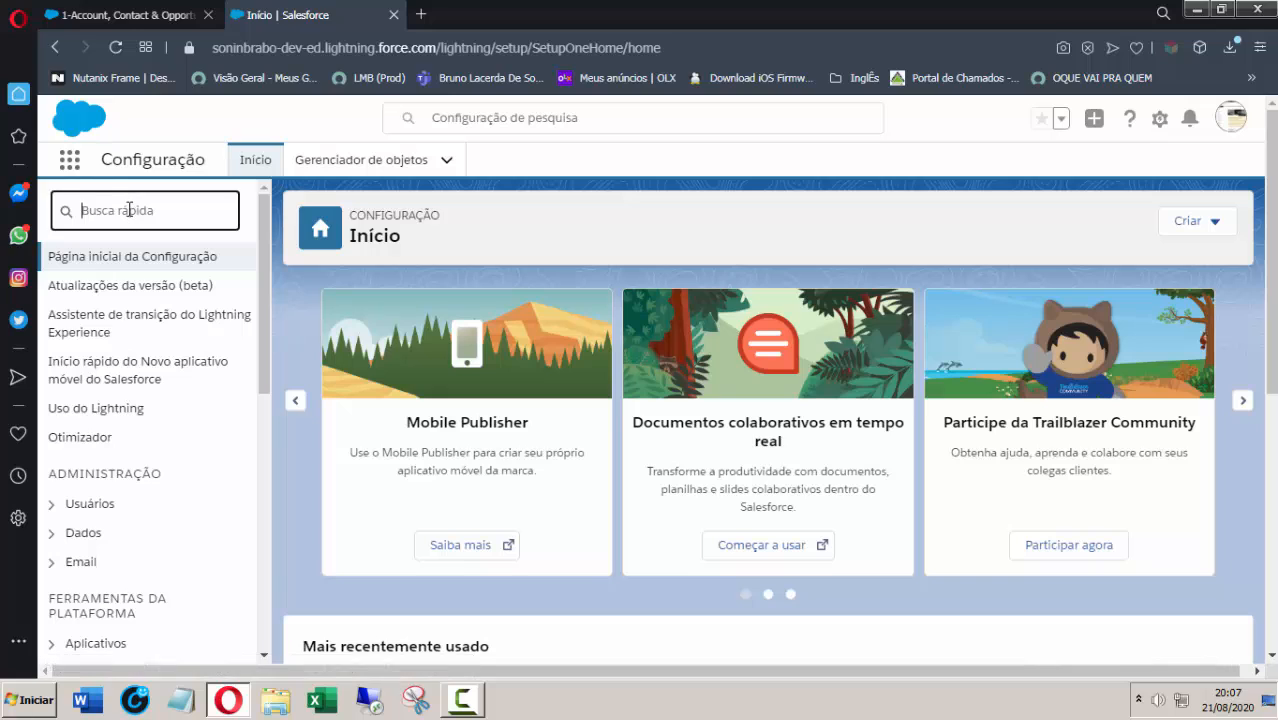
{"action": "type", "text": "perfi"}
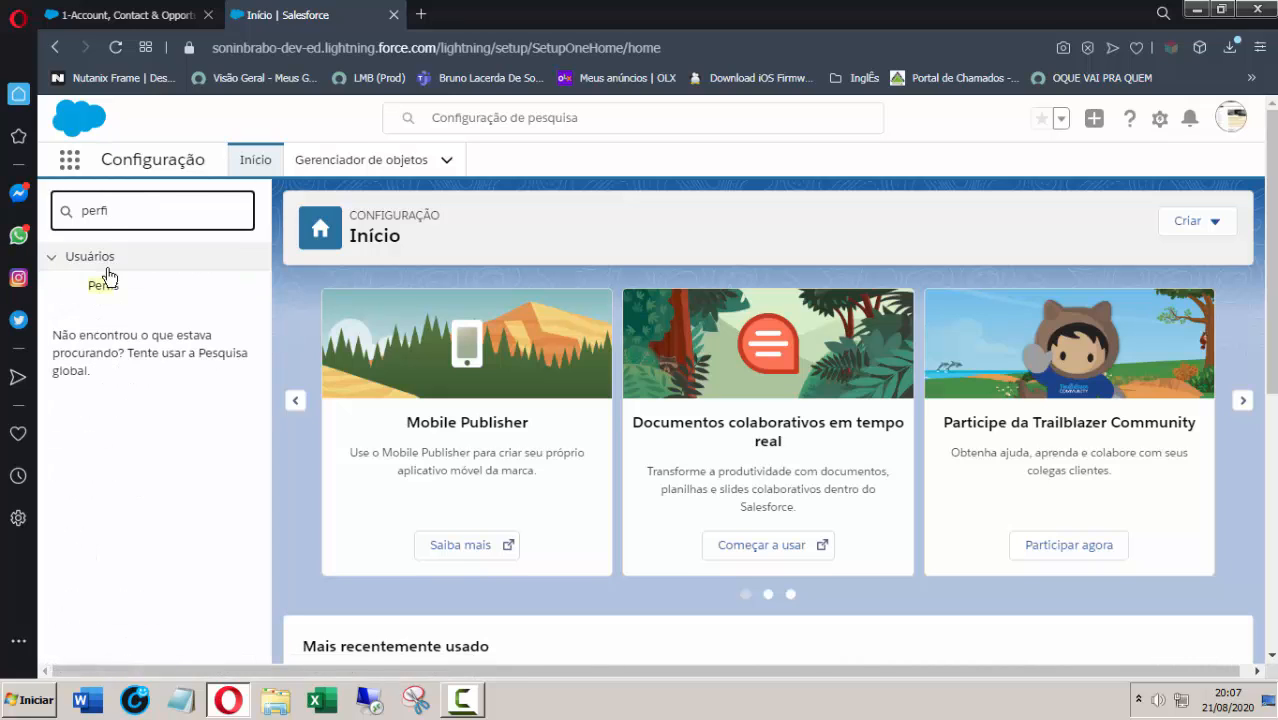
{"action": "left_click", "coordinate": [103, 285]}
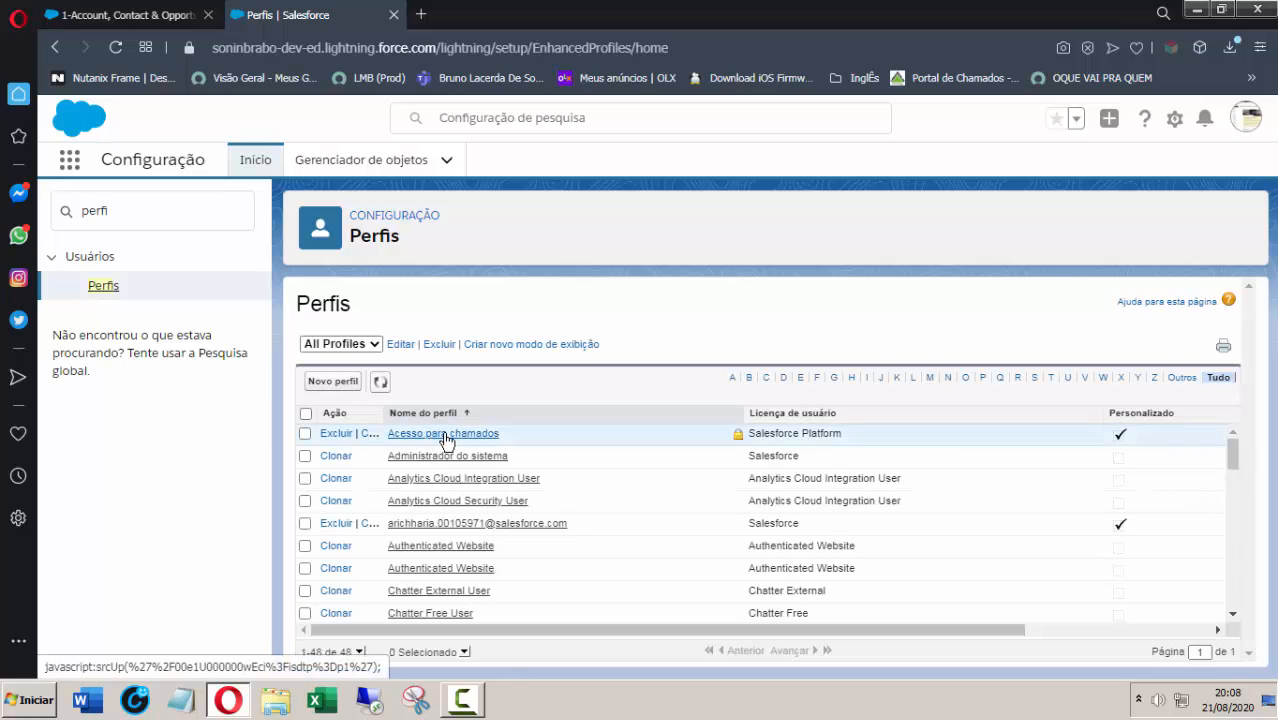
{"action": "left_click", "coordinate": [443, 441]}
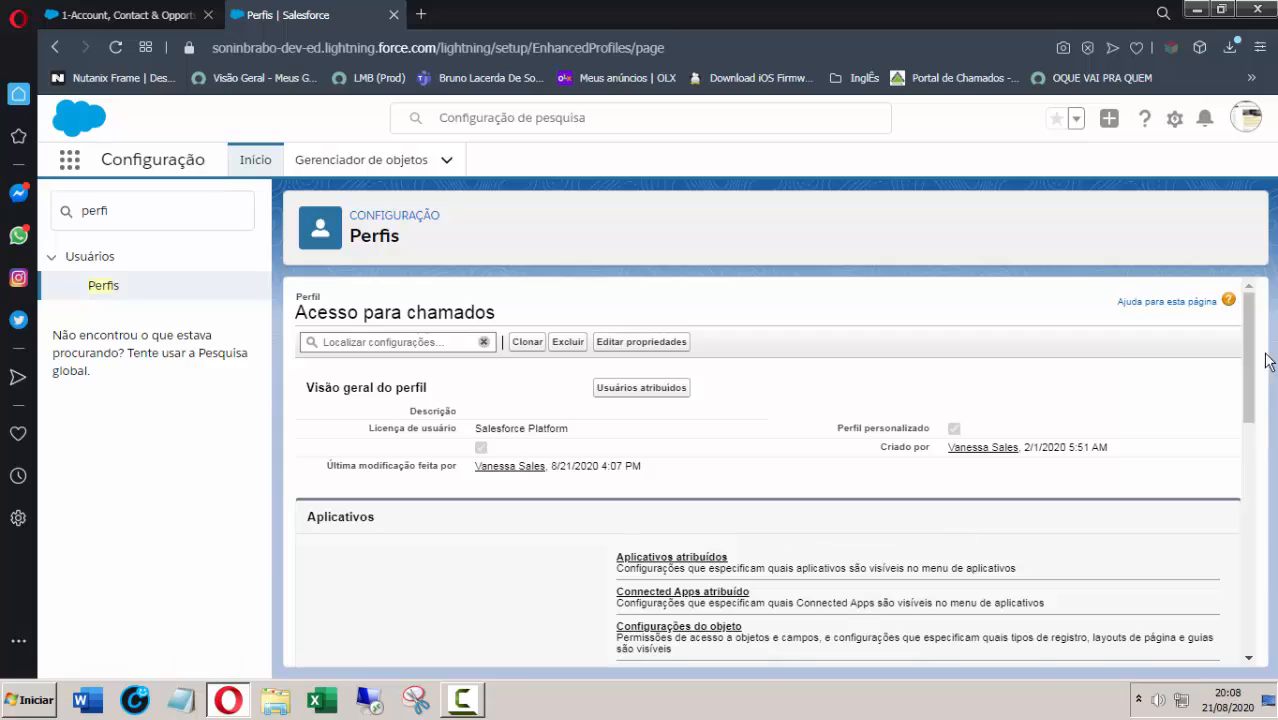
Step: Open the profile's object settings (Configurações do objeto) and go to the settings of the Contatos object
{"action": "left_click_drag", "start_coordinate": [1248, 342], "coordinate": [1274, 408]}
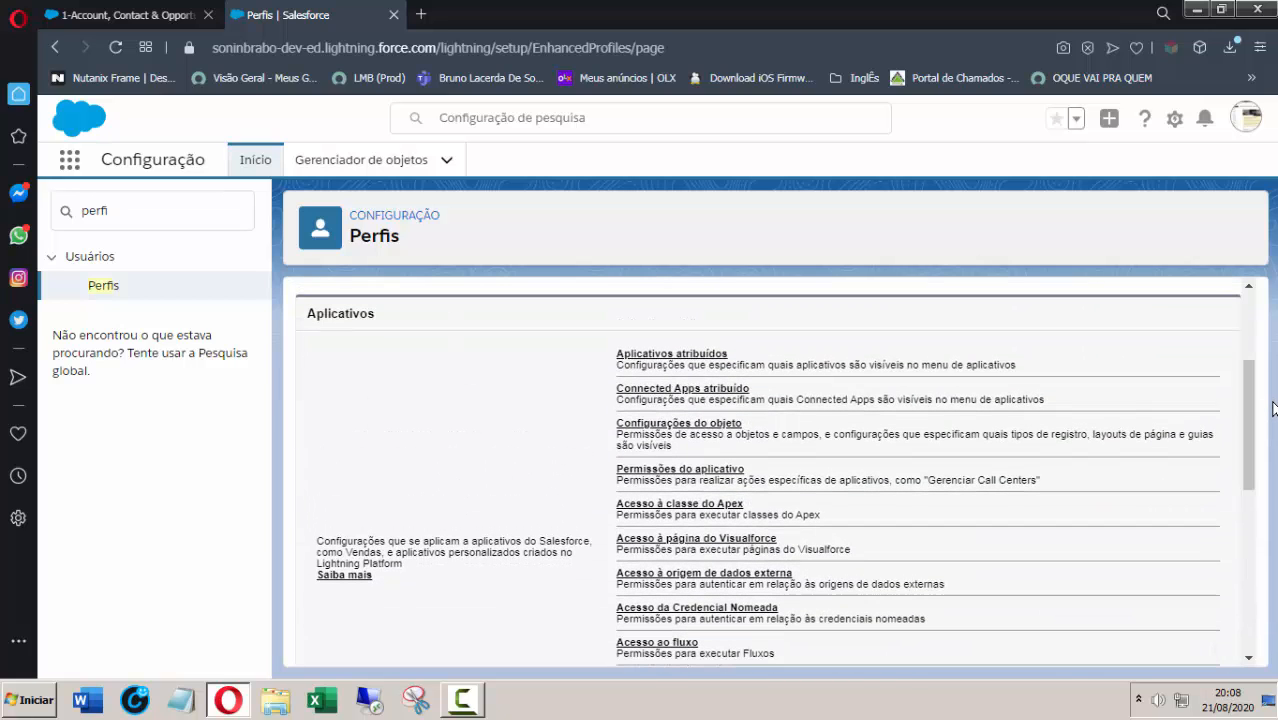
{"action": "left_click", "coordinate": [701, 433]}
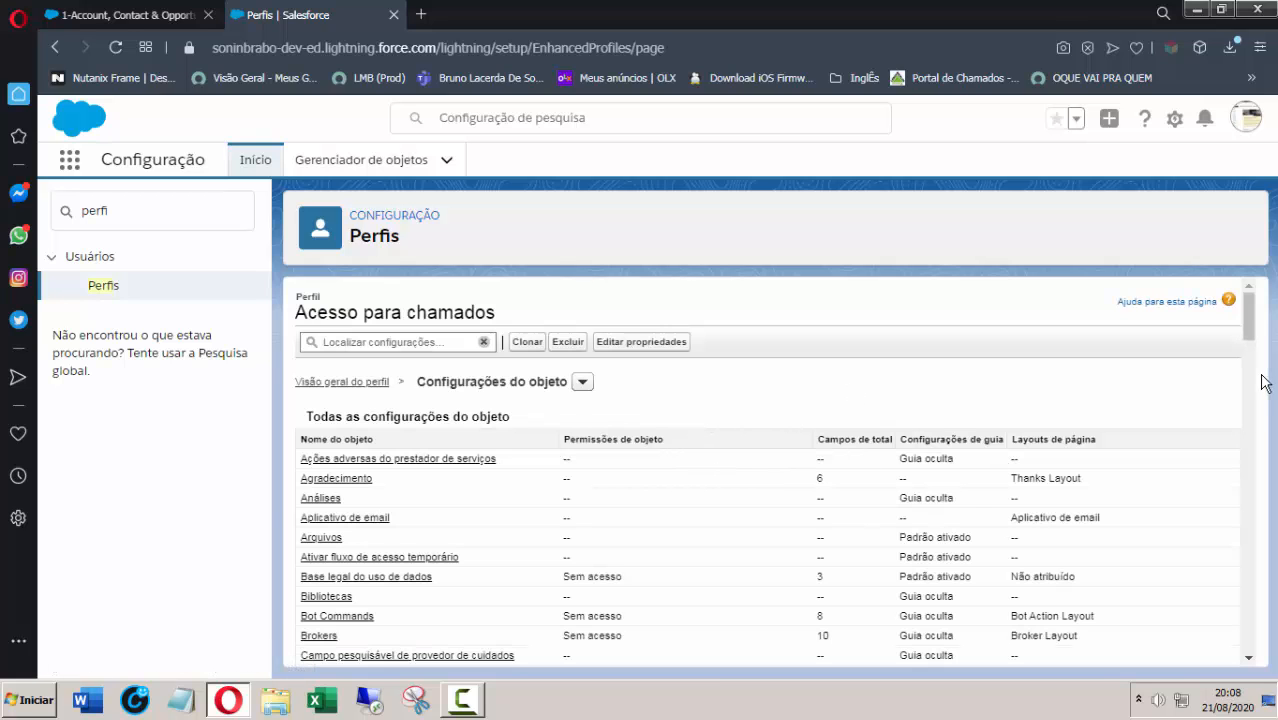
{"action": "mouse_move", "coordinate": [1251, 328]}
{"action": "left_mouse_down"}
{"action": "mouse_move", "coordinate": [1251, 341]}
{"action": "mouse_move", "coordinate": [1252, 309]}
{"action": "left_mouse_up"}
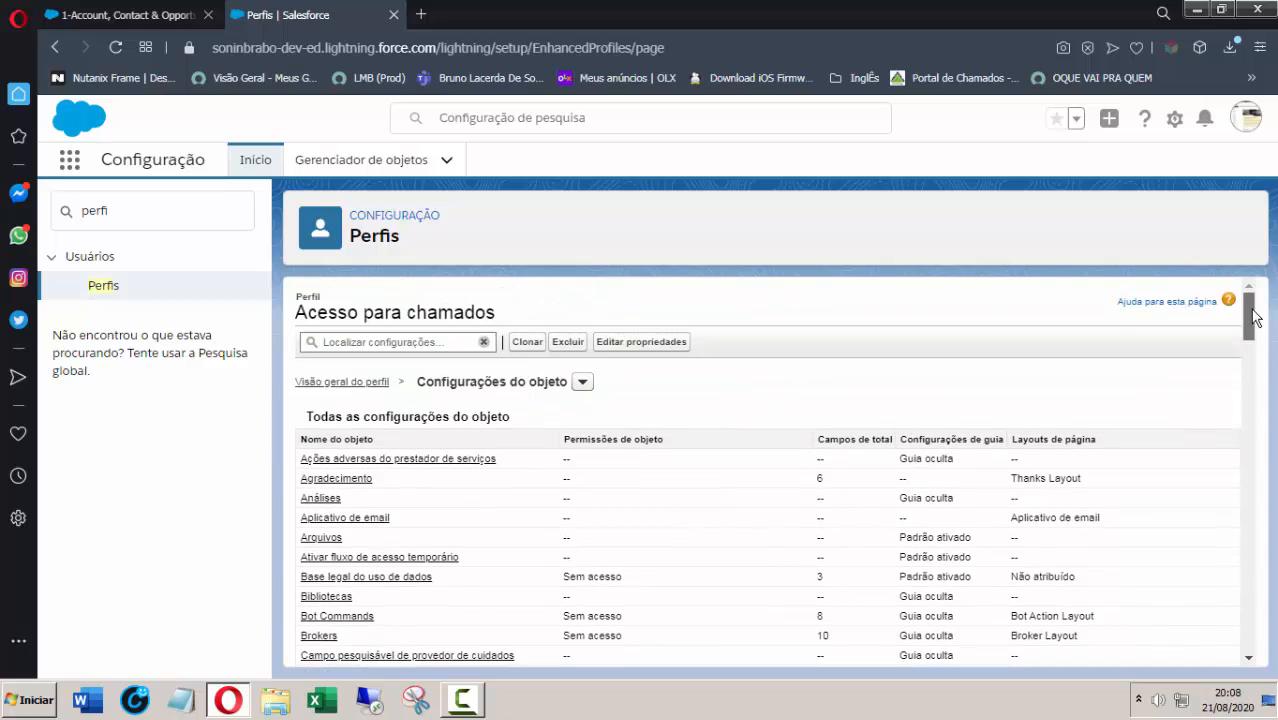
{"action": "left_click", "coordinate": [588, 384]}
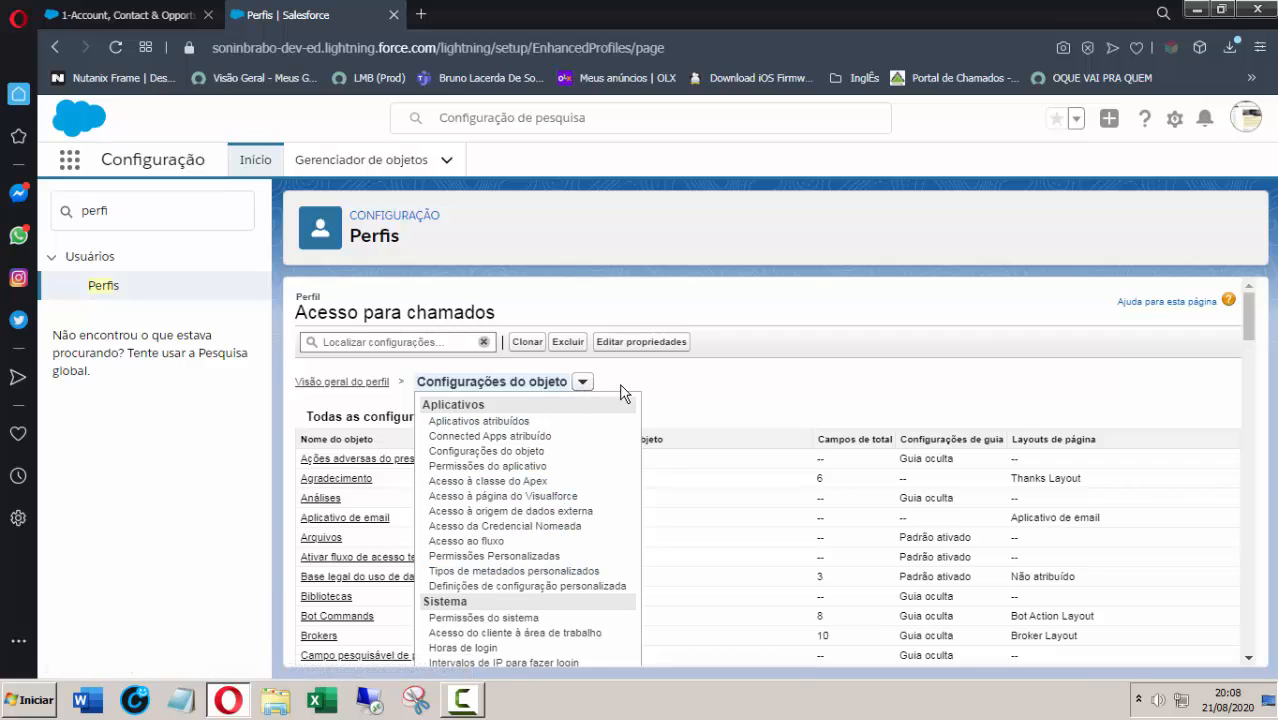
{"action": "left_click", "coordinate": [660, 393]}
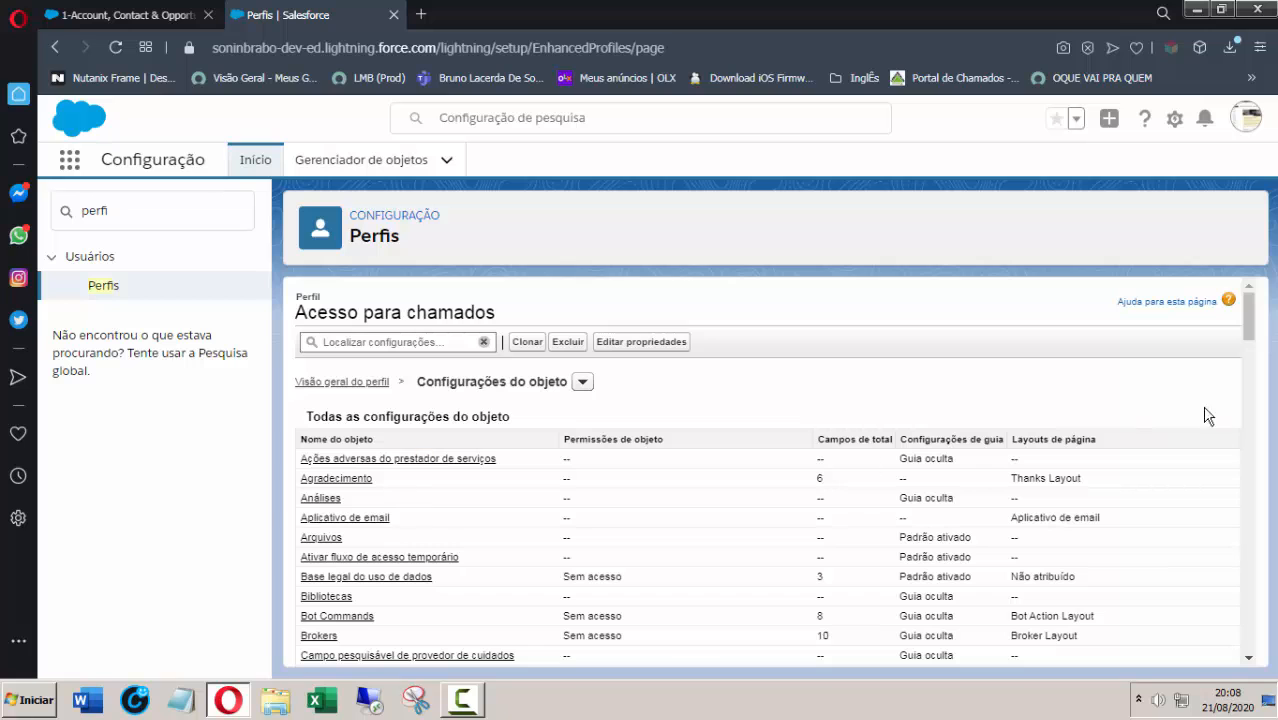
{"action": "left_click_drag", "start_coordinate": [1251, 331], "coordinate": [1248, 381]}
{"action": "left_click", "coordinate": [318, 629]}
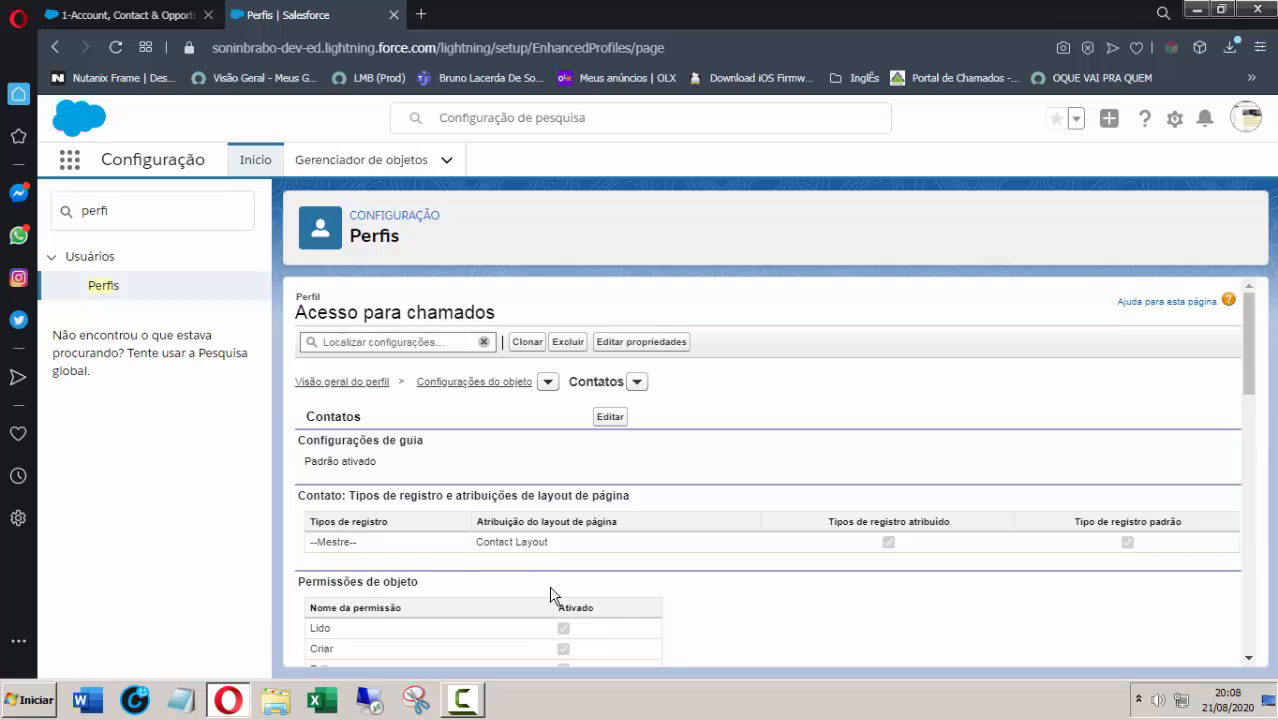
Step: Edit the Contatos settings of the profile and clear the Lido object permission together with all permissions that depend on it
{"action": "left_click_drag", "start_coordinate": [410, 465], "coordinate": [287, 462]}
{"action": "left_click", "coordinate": [611, 418]}
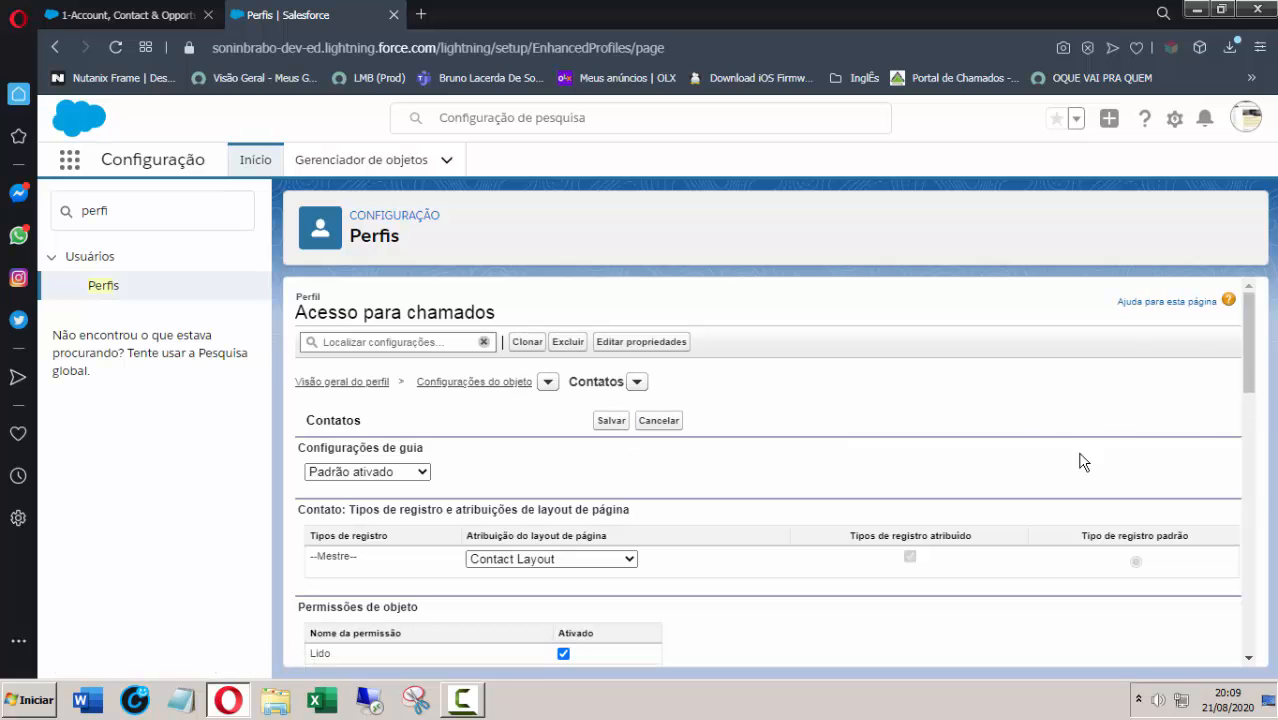
{"action": "scroll", "coordinate": [682, 408], "scroll_direction": "down", "scroll_amount": 2}
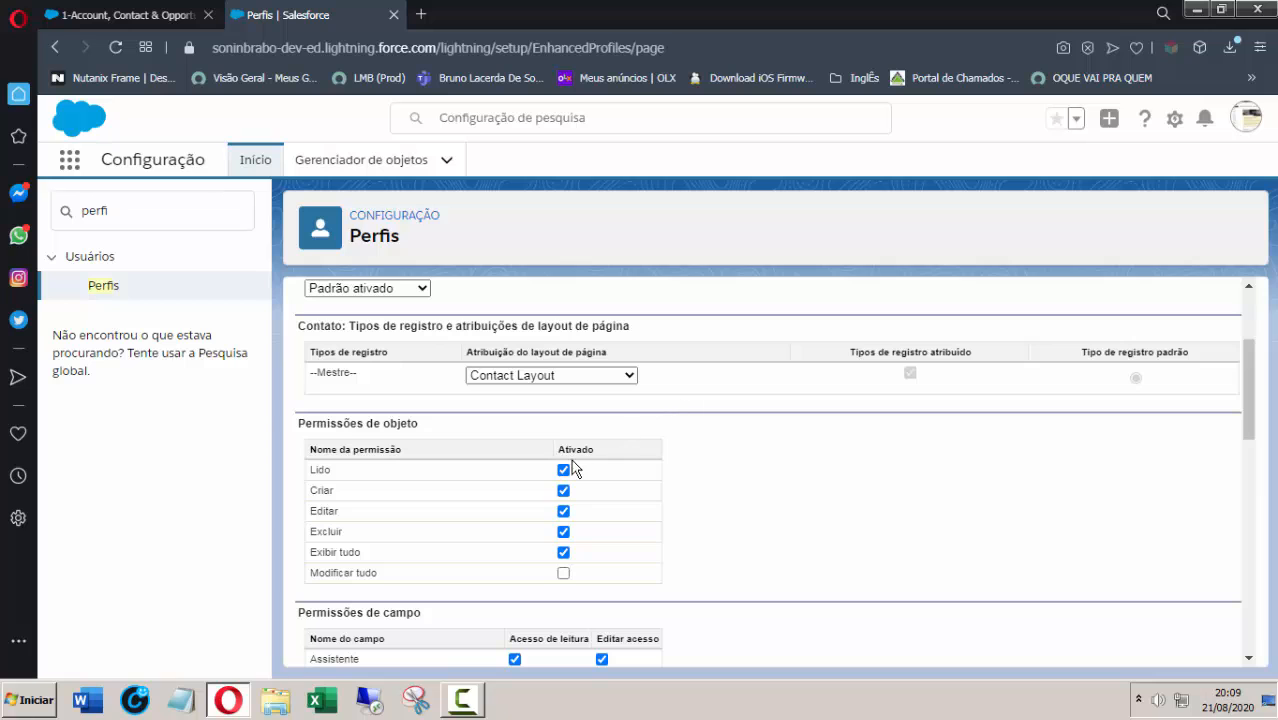
{"action": "left_click", "coordinate": [564, 469]}
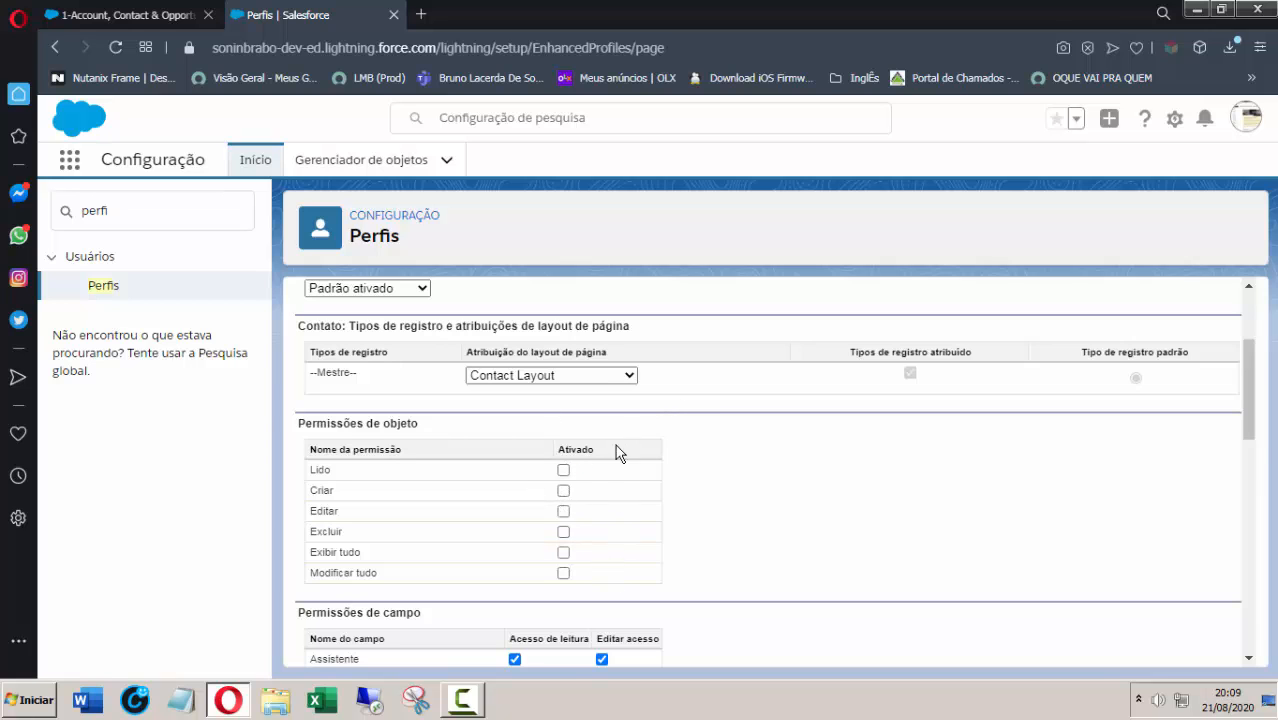
Step: Set the Contatos tab setting (Configurações de guia) to Padrão desativado and save the profile's Contatos settings
{"action": "left_click_drag", "start_coordinate": [1250, 430], "coordinate": [1247, 365]}
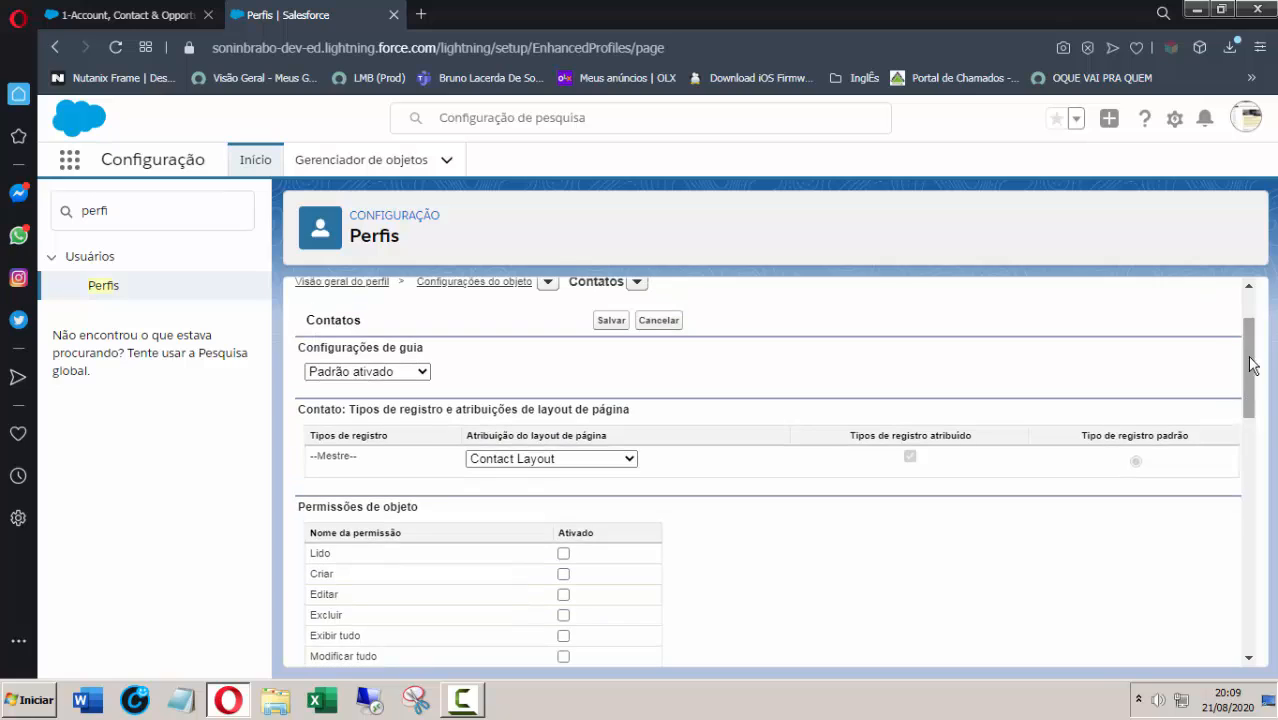
{"action": "left_click", "coordinate": [410, 378]}
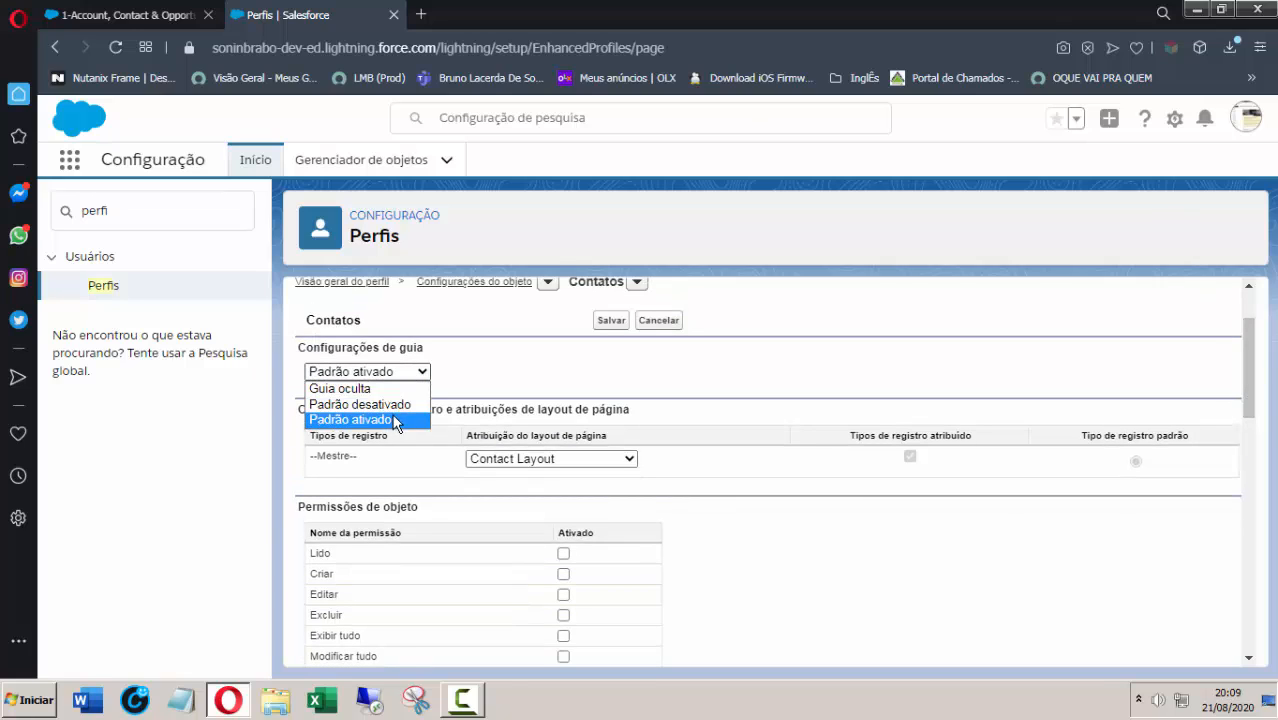
{"action": "left_click", "coordinate": [395, 405]}
{"action": "left_click", "coordinate": [605, 320]}
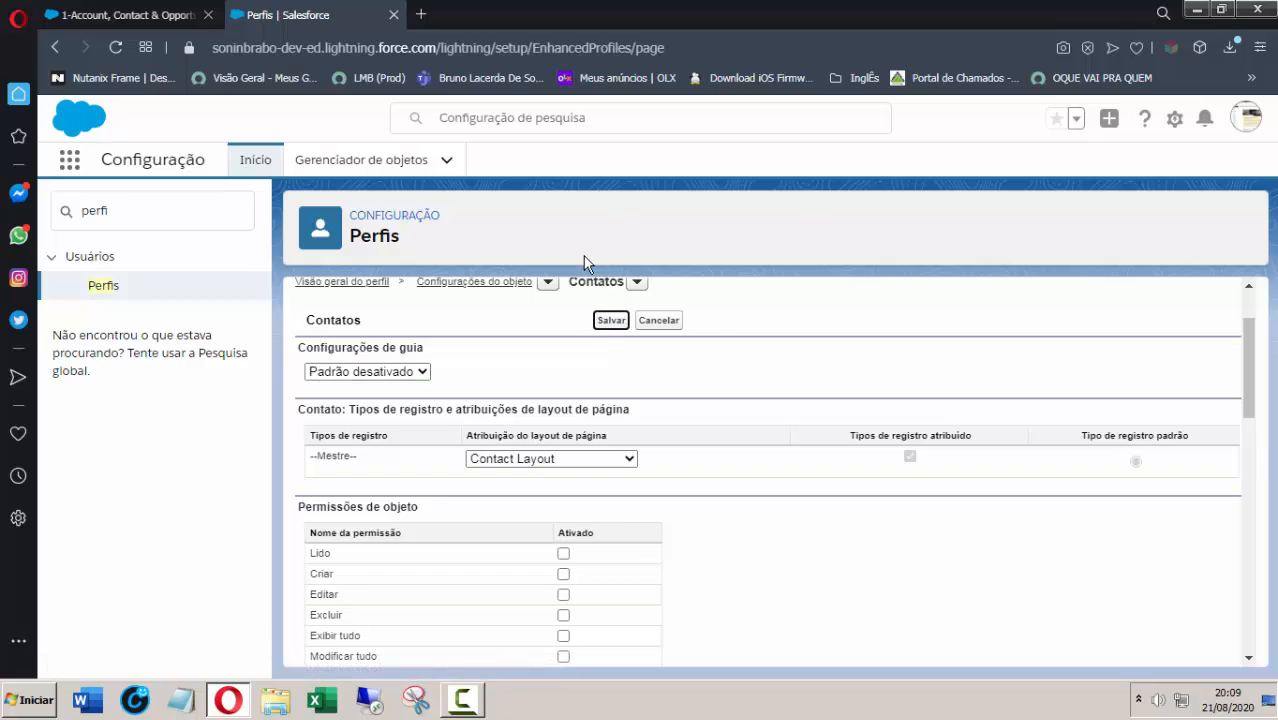
{"action": "left_click", "coordinate": [618, 312]}
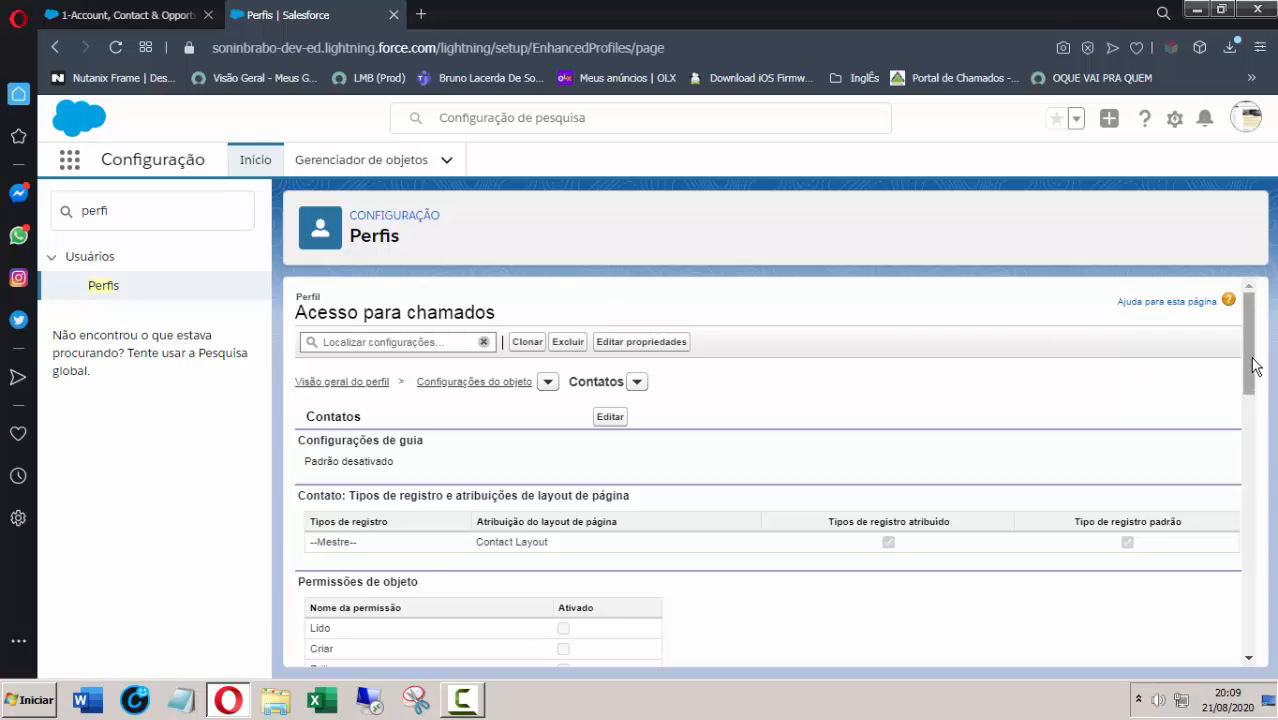
{"action": "left_click_drag", "start_coordinate": [1255, 371], "coordinate": [1256, 288]}
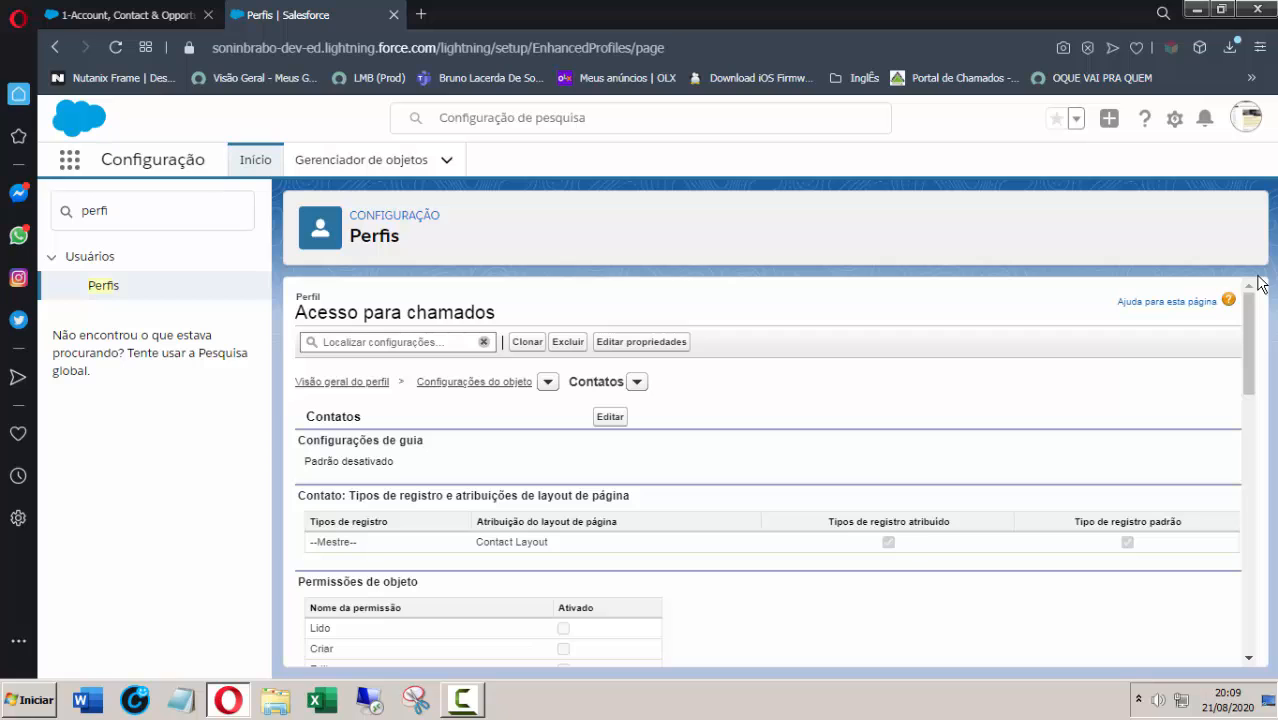
{"action": "left_click_drag", "start_coordinate": [1247, 320], "coordinate": [1255, 243]}
Step: Open the Vendas app and examine its home page and the additional navigation items available to the administrator
{"action": "left_click", "coordinate": [255, 160]}
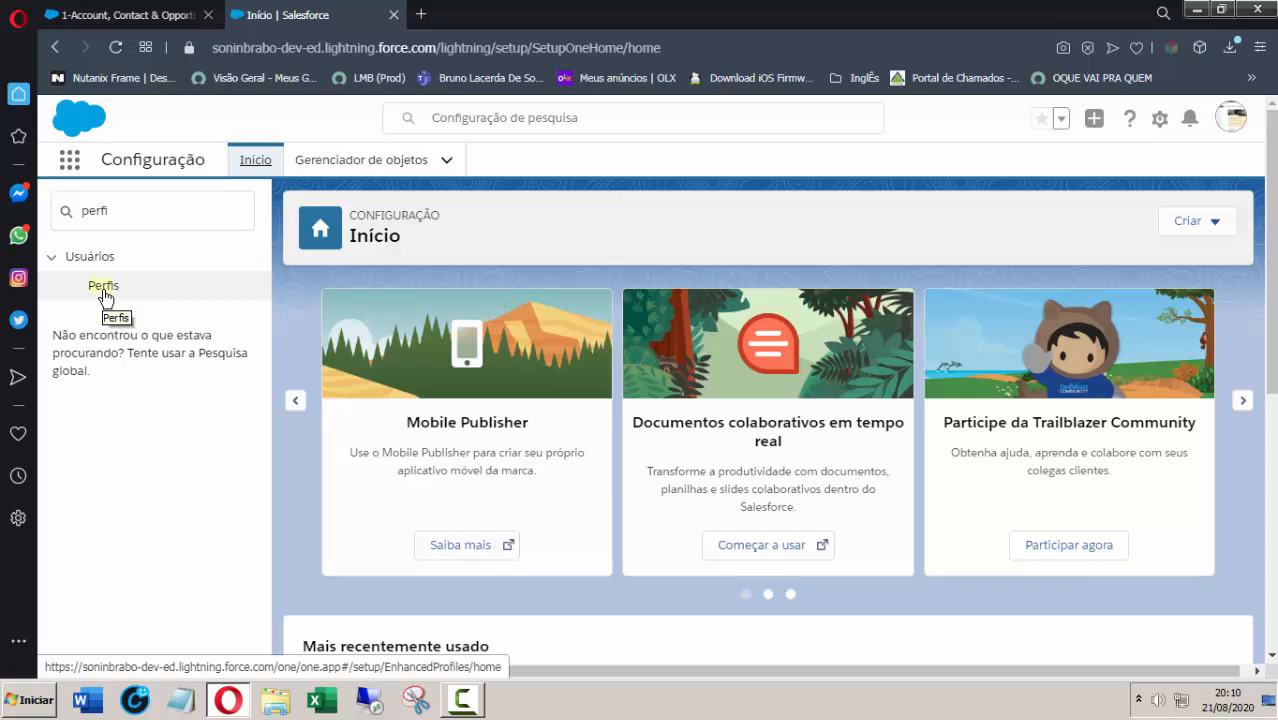
{"action": "left_click", "coordinate": [69, 162]}
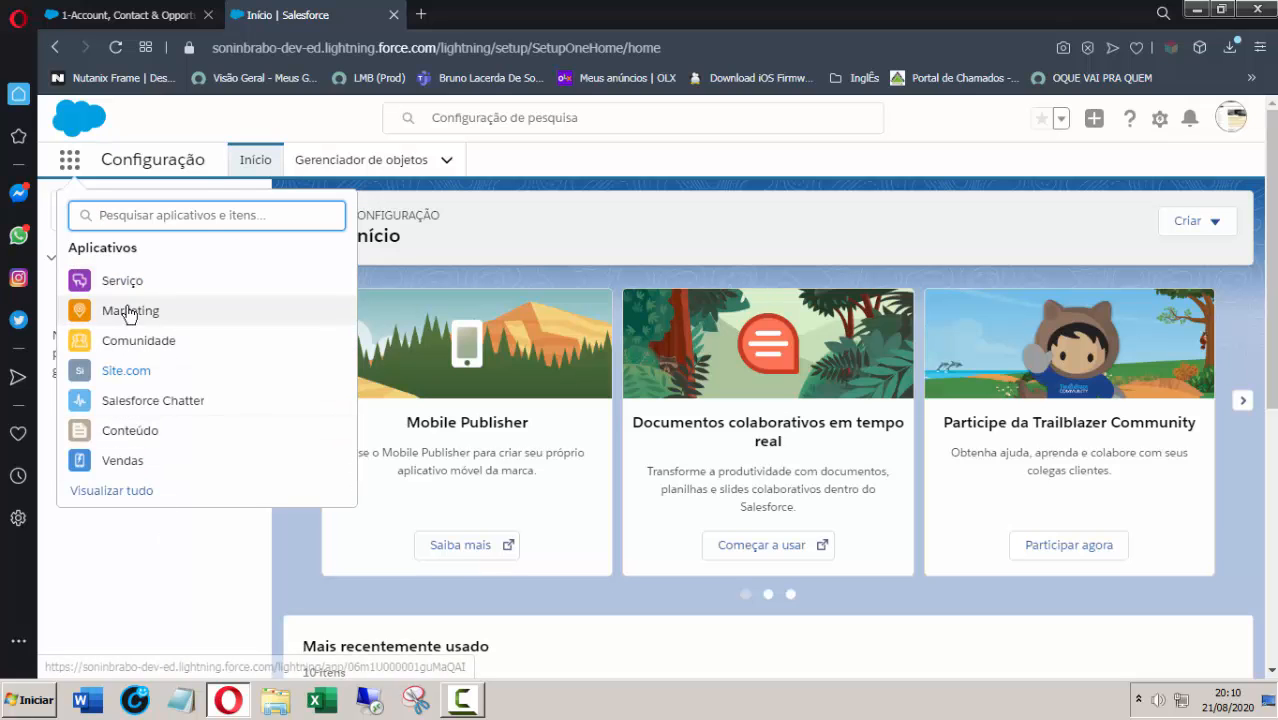
{"action": "left_click", "coordinate": [124, 462]}
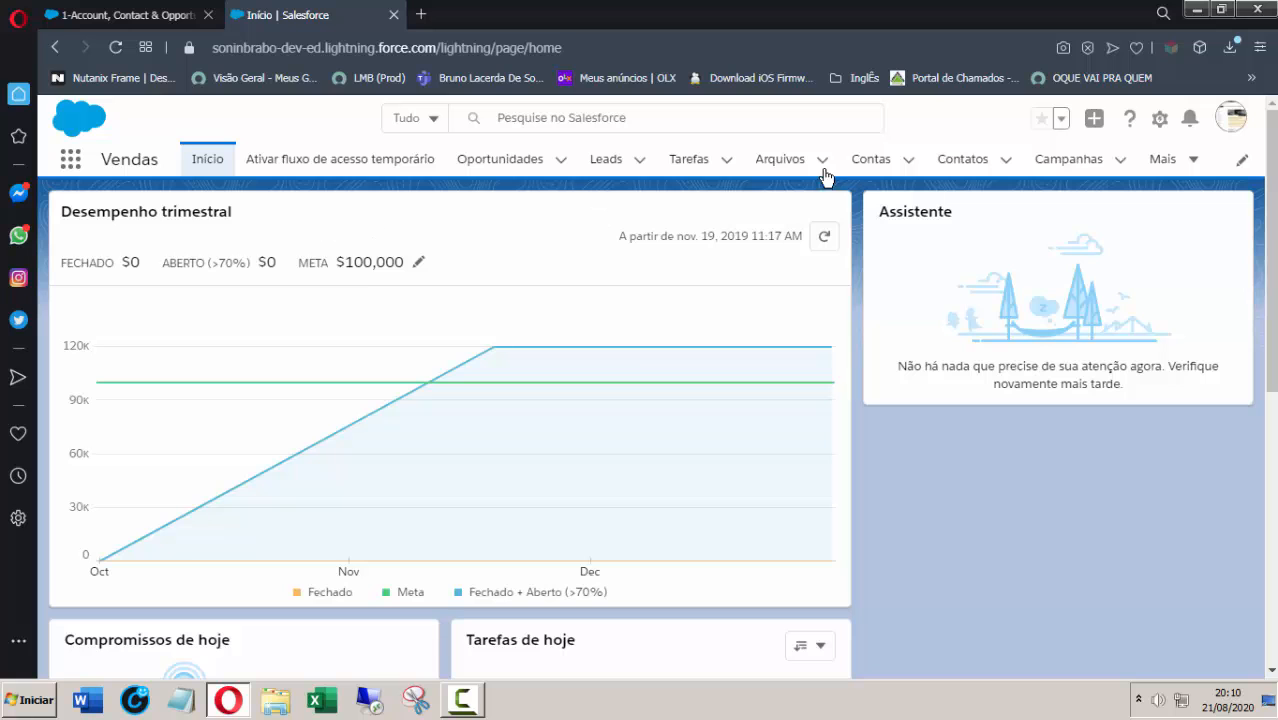
{"action": "scroll", "coordinate": [1270, 300], "scroll_direction": "down", "scroll_amount": 1}
{"action": "scroll", "coordinate": [314, 206], "scroll_direction": "down", "scroll_amount": 4}
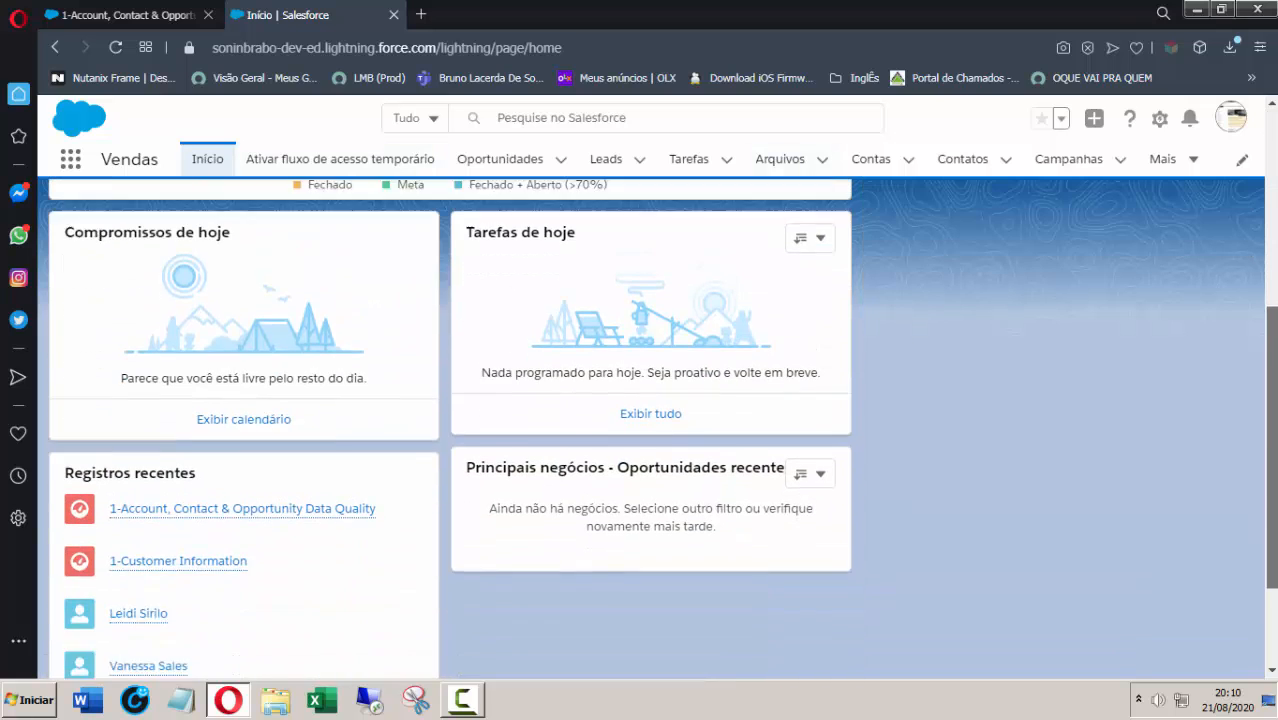
{"action": "scroll", "coordinate": [314, 206], "scroll_direction": "up", "scroll_amount": 5}
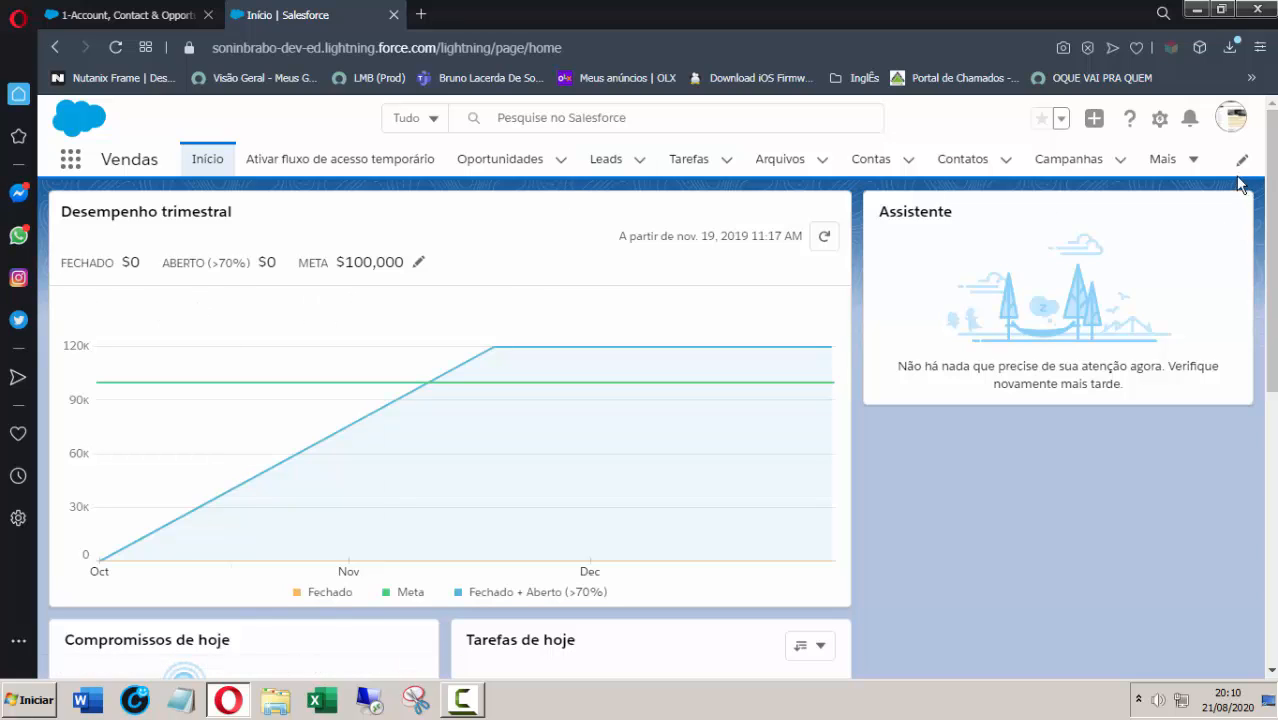
{"action": "left_click", "coordinate": [1198, 166]}
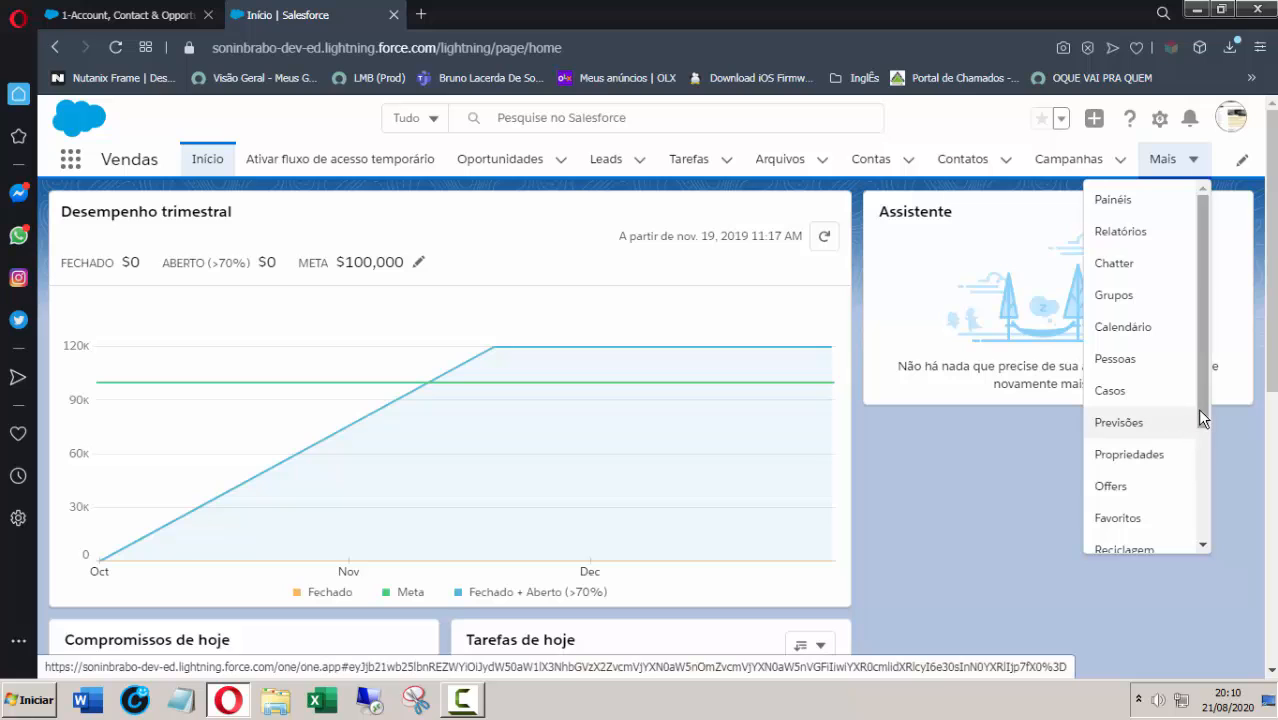
{"action": "left_click", "coordinate": [1200, 389]}
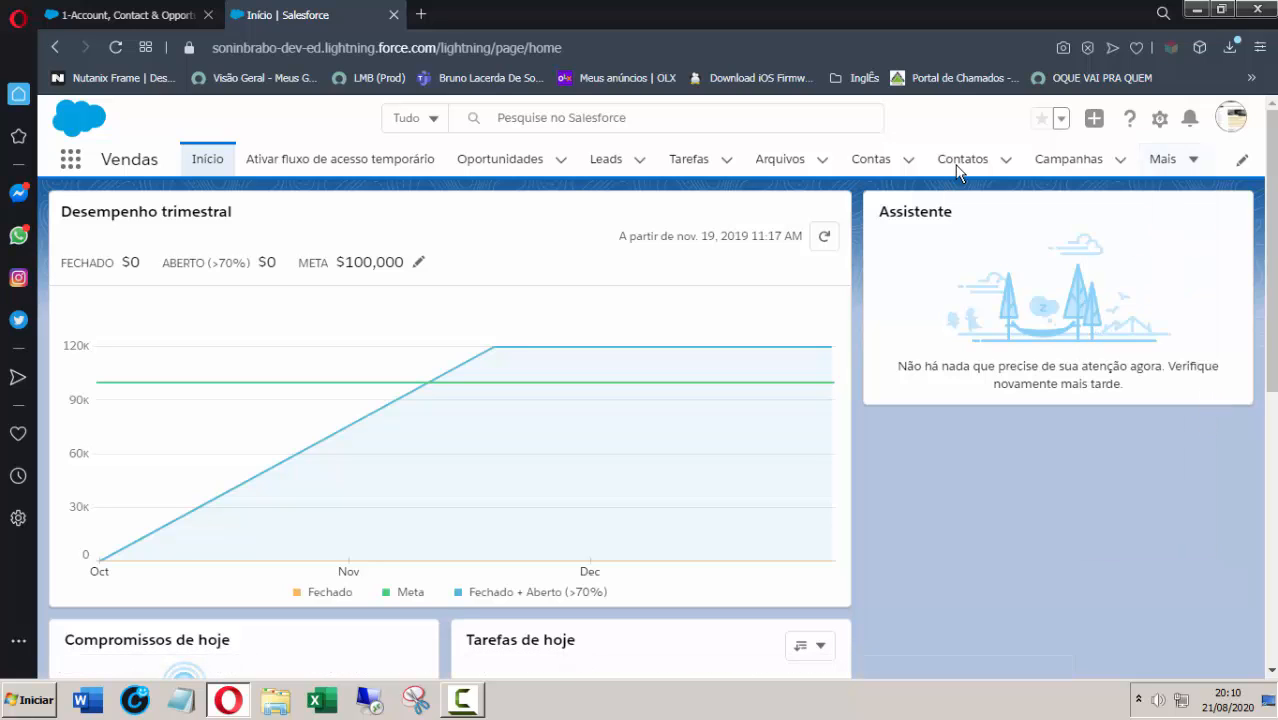
Step: Open Configuração from the Vendas app and look through the administration, platform tools and settings sections of the setup tree
{"action": "left_click", "coordinate": [1159, 118]}
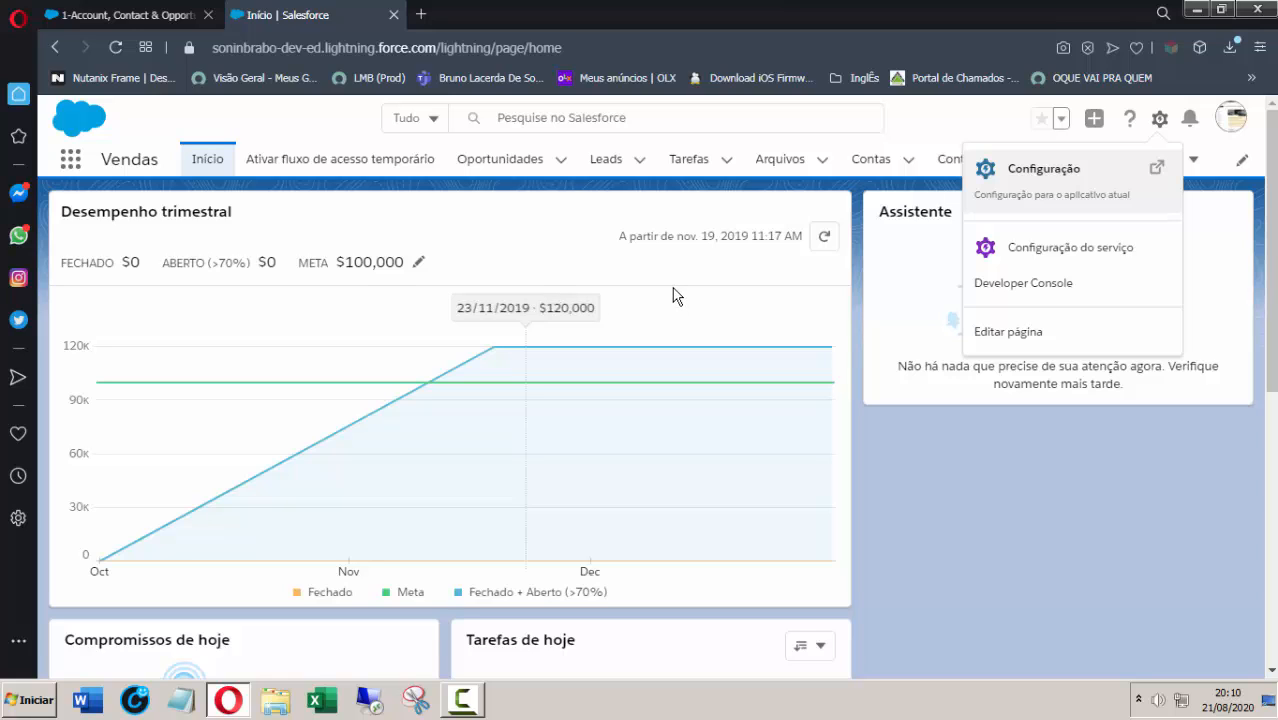
{"action": "left_click", "coordinate": [1043, 172]}
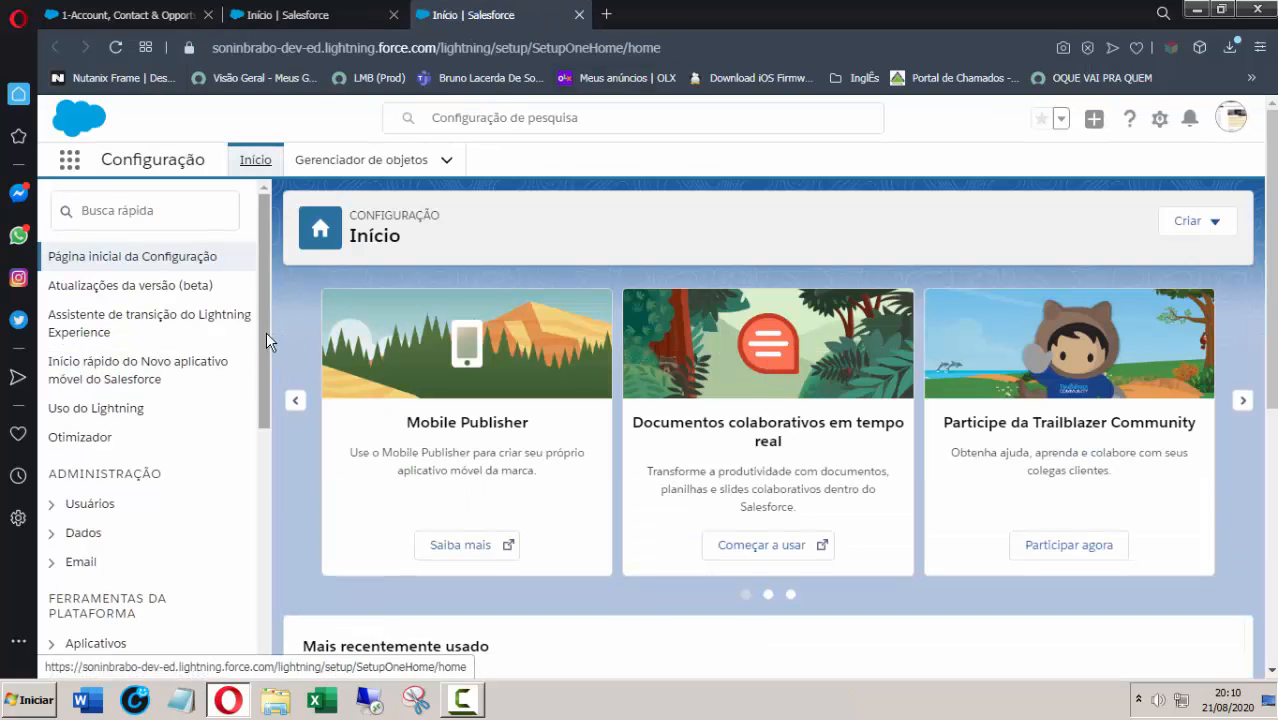
{"action": "left_click_drag", "start_coordinate": [266, 335], "coordinate": [279, 587]}
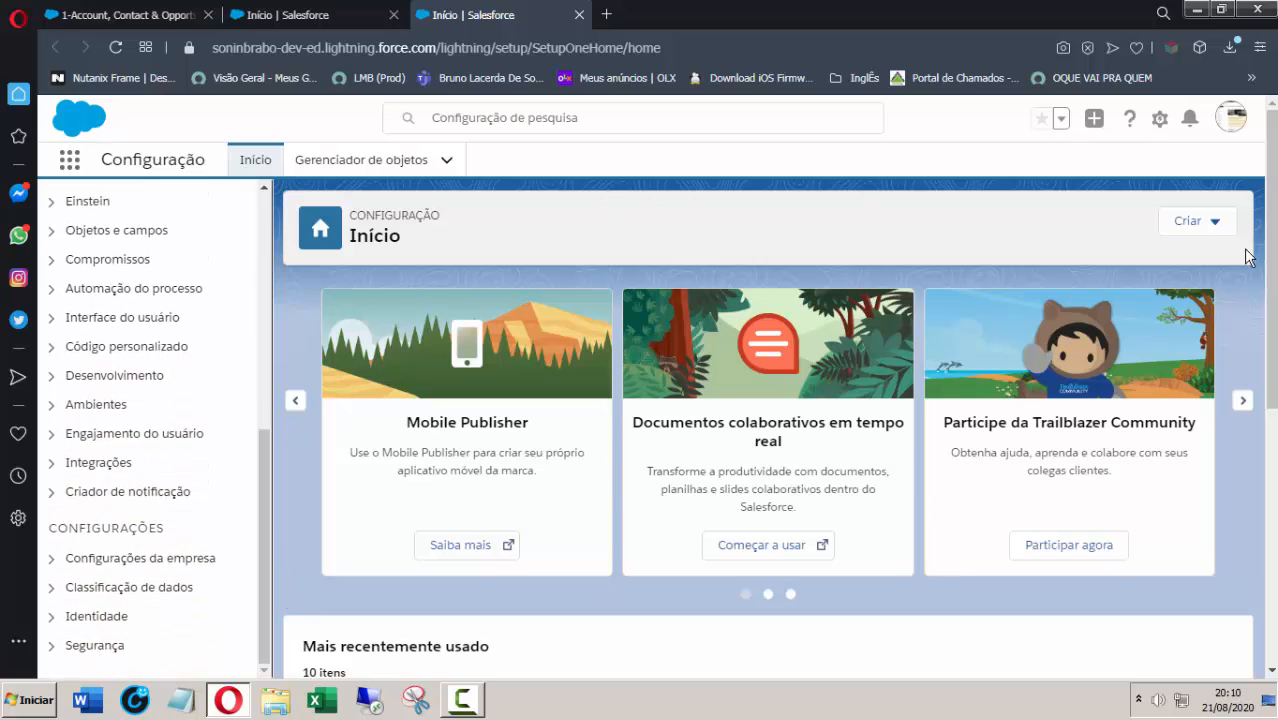
{"action": "left_click_drag", "start_coordinate": [266, 493], "coordinate": [266, 299]}
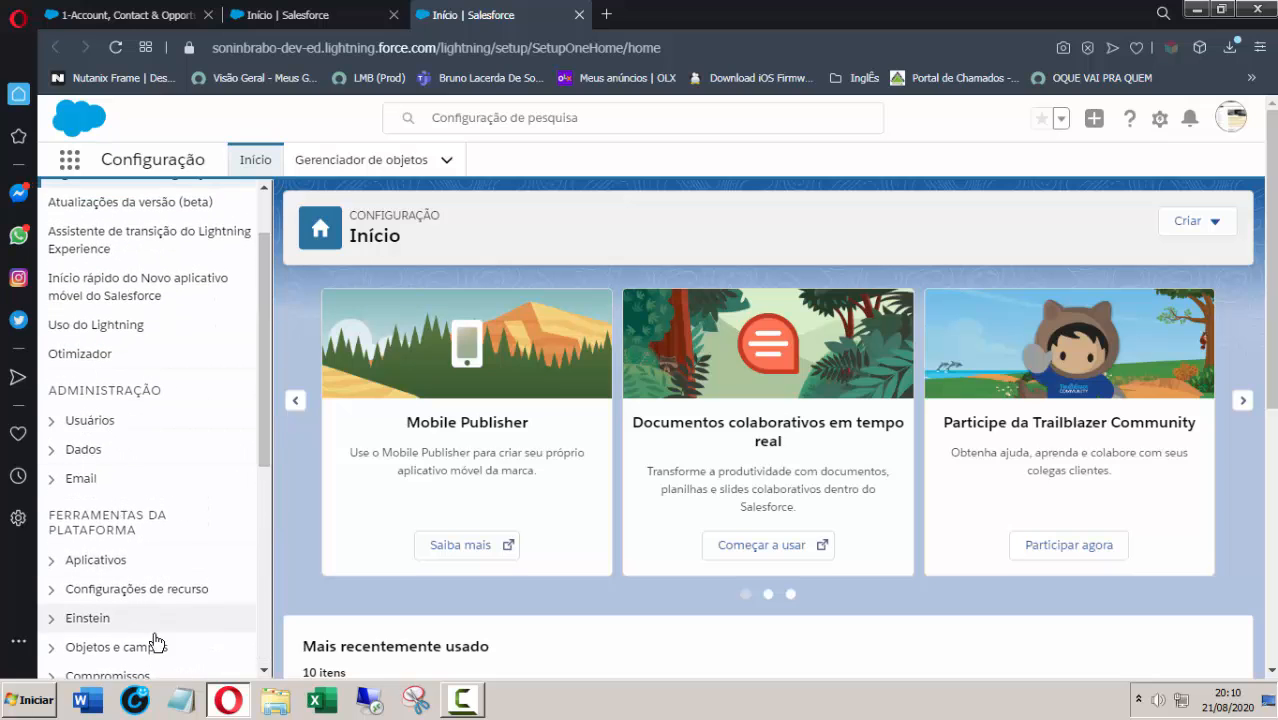
{"action": "left_click_drag", "start_coordinate": [266, 352], "coordinate": [265, 410]}
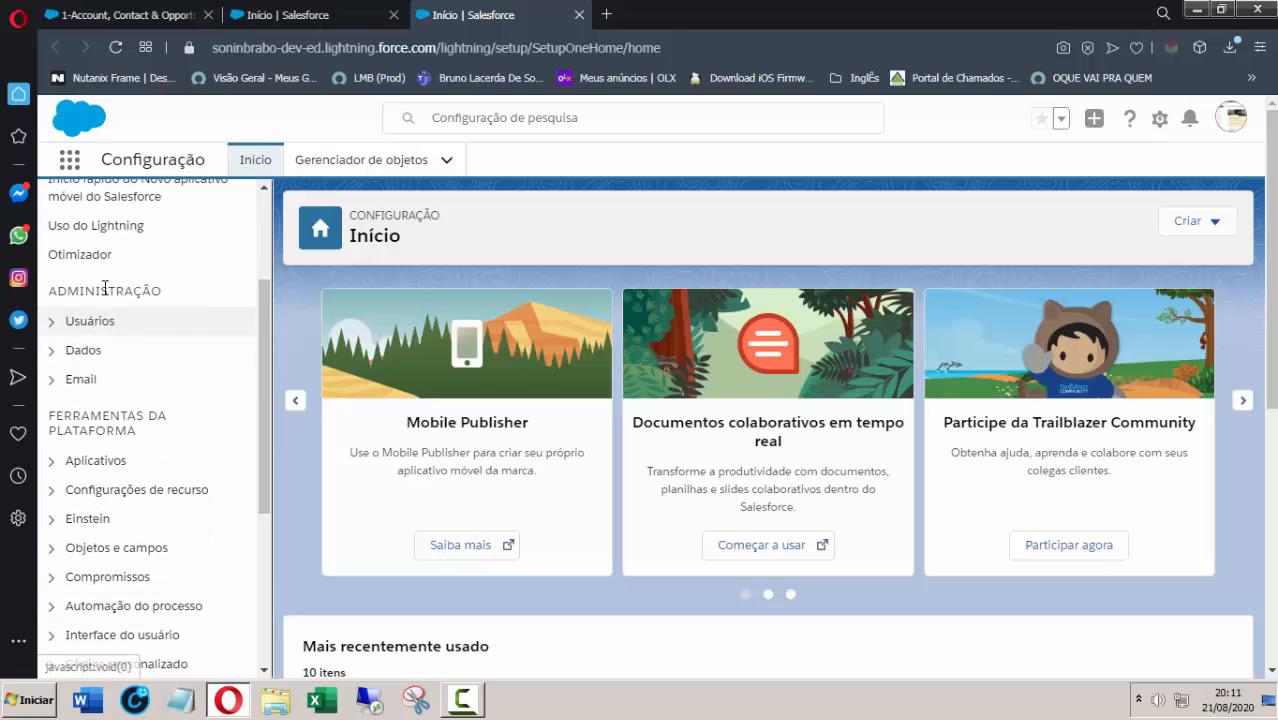
{"action": "left_click_drag", "start_coordinate": [167, 294], "coordinate": [55, 288]}
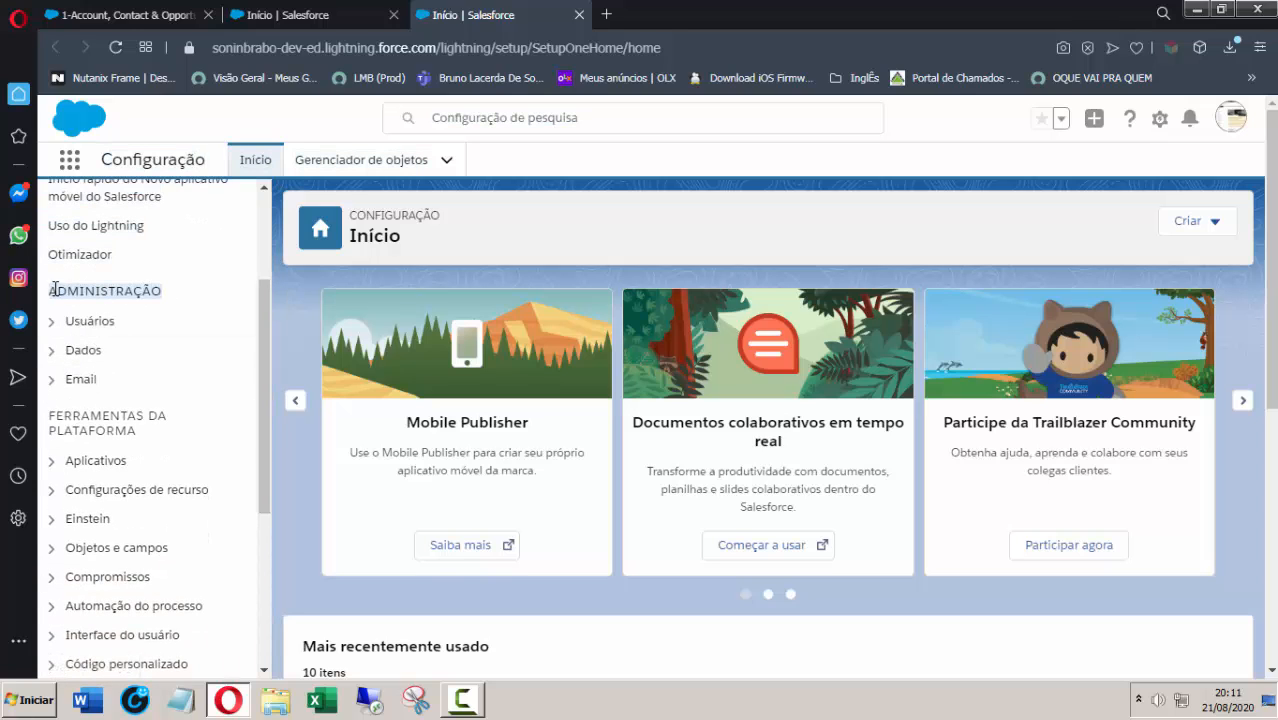
{"action": "left_click_drag", "start_coordinate": [263, 365], "coordinate": [258, 269]}
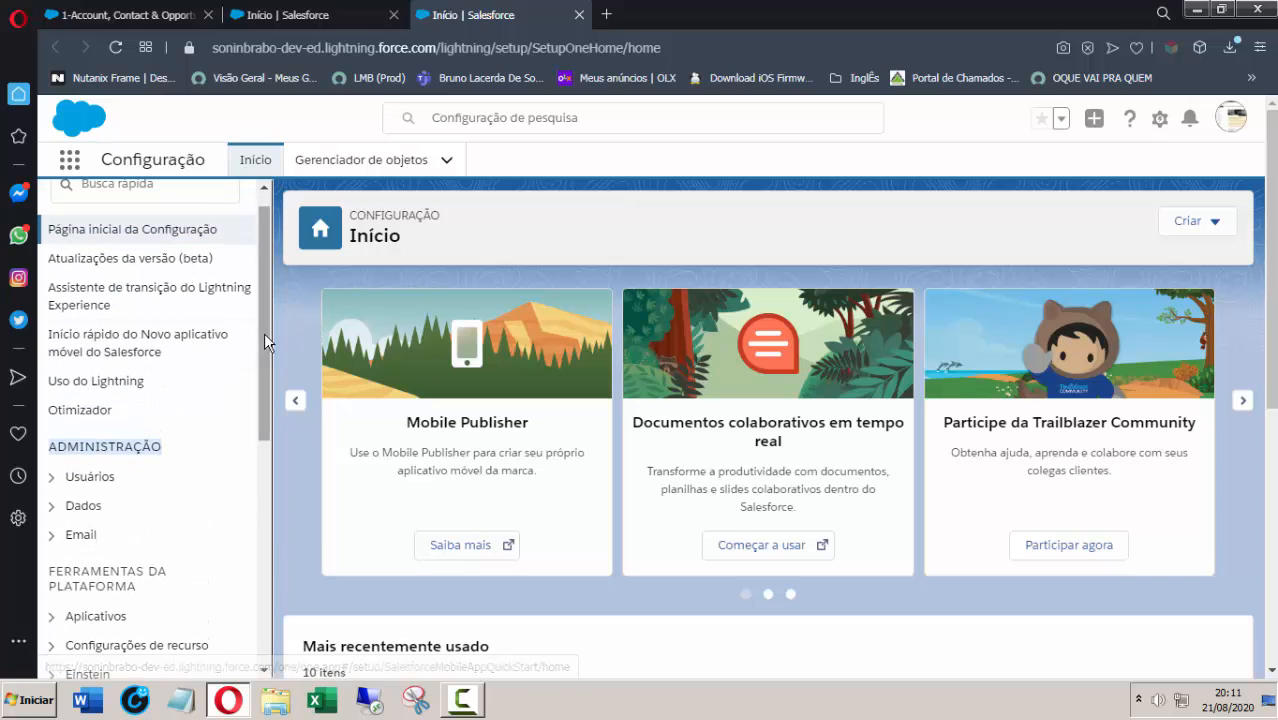
{"action": "scroll", "coordinate": [264, 344], "scroll_direction": "down", "scroll_amount": 1}
{"action": "scroll", "coordinate": [240, 295], "scroll_direction": "up", "scroll_amount": 2}
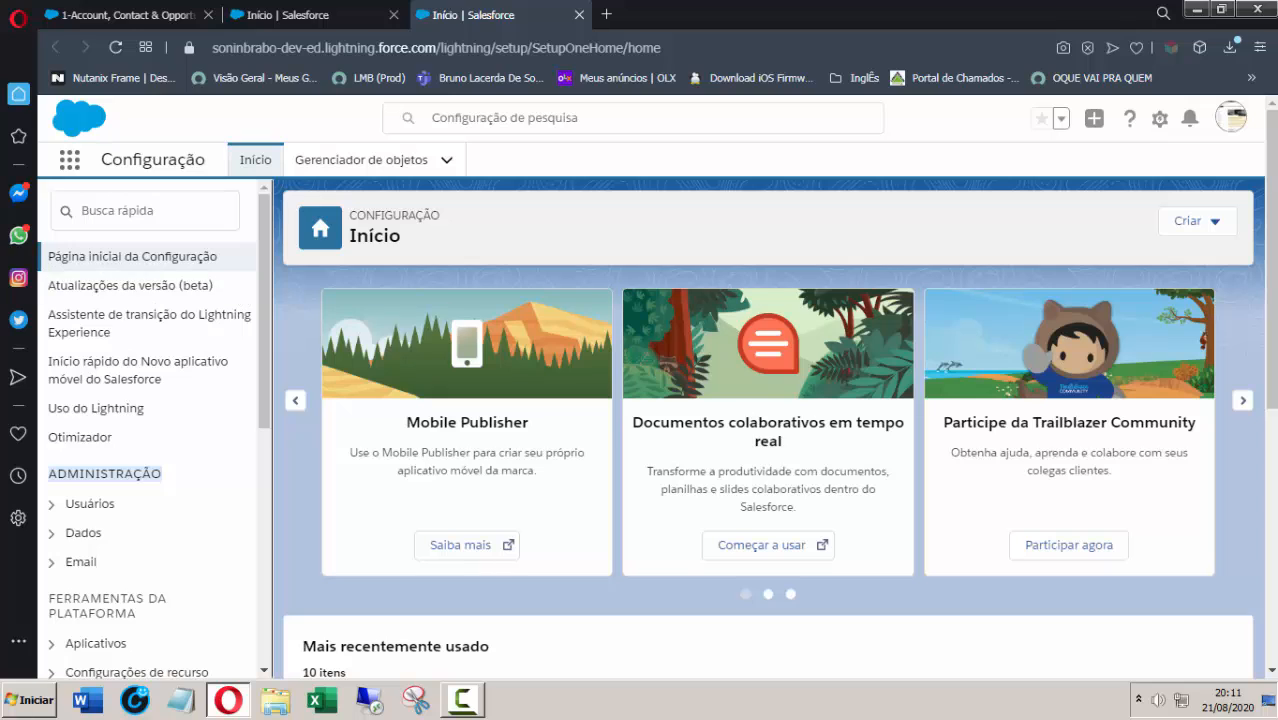
Step: Log out of the administrator account, log in as the restricted user with Lembrar-me enabled, and close the old Salesforce home tab
{"action": "left_click", "coordinate": [1229, 118]}
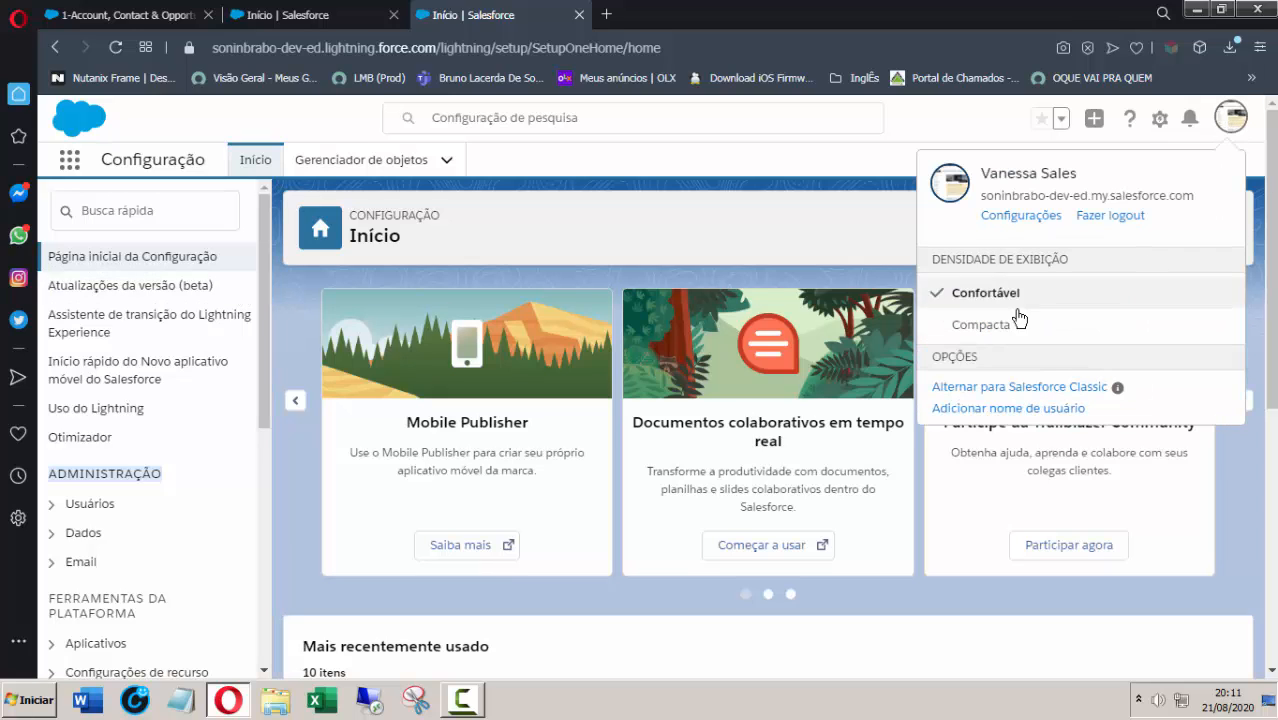
{"action": "left_click", "coordinate": [1115, 216]}
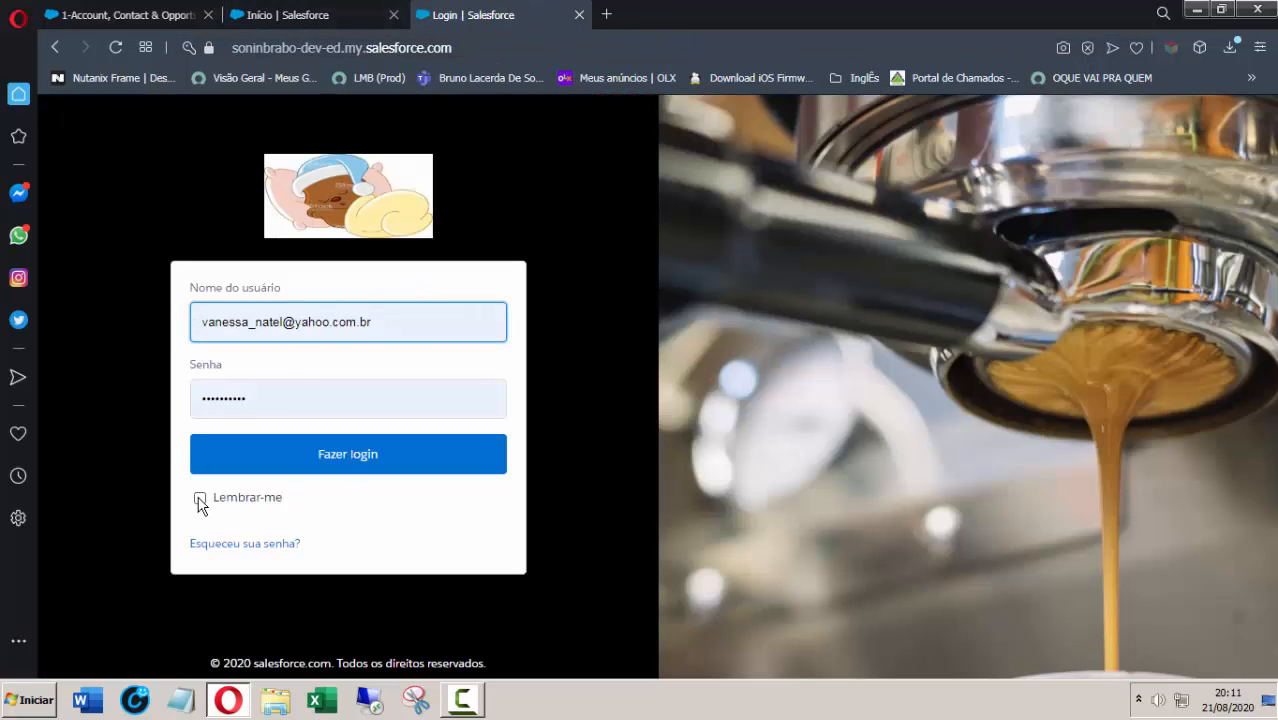
{"action": "left_click", "coordinate": [200, 498]}
{"action": "left_click", "coordinate": [330, 465]}
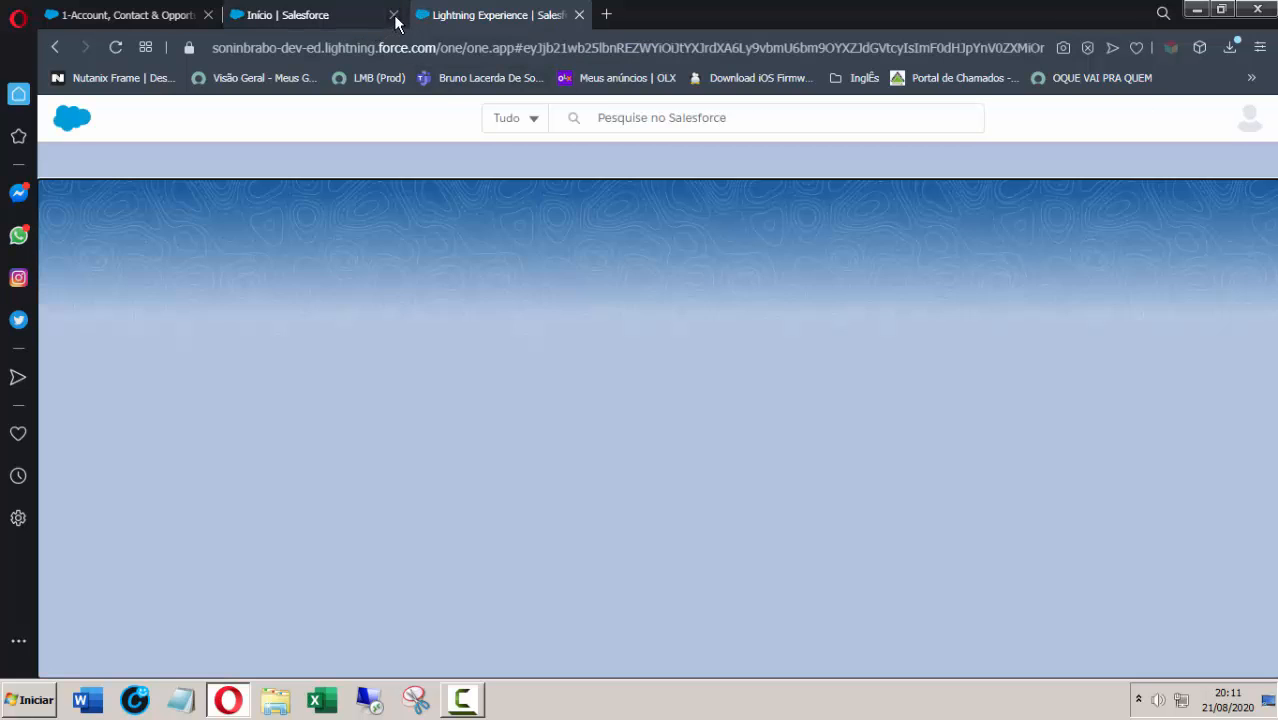
{"action": "left_click", "coordinate": [393, 15]}
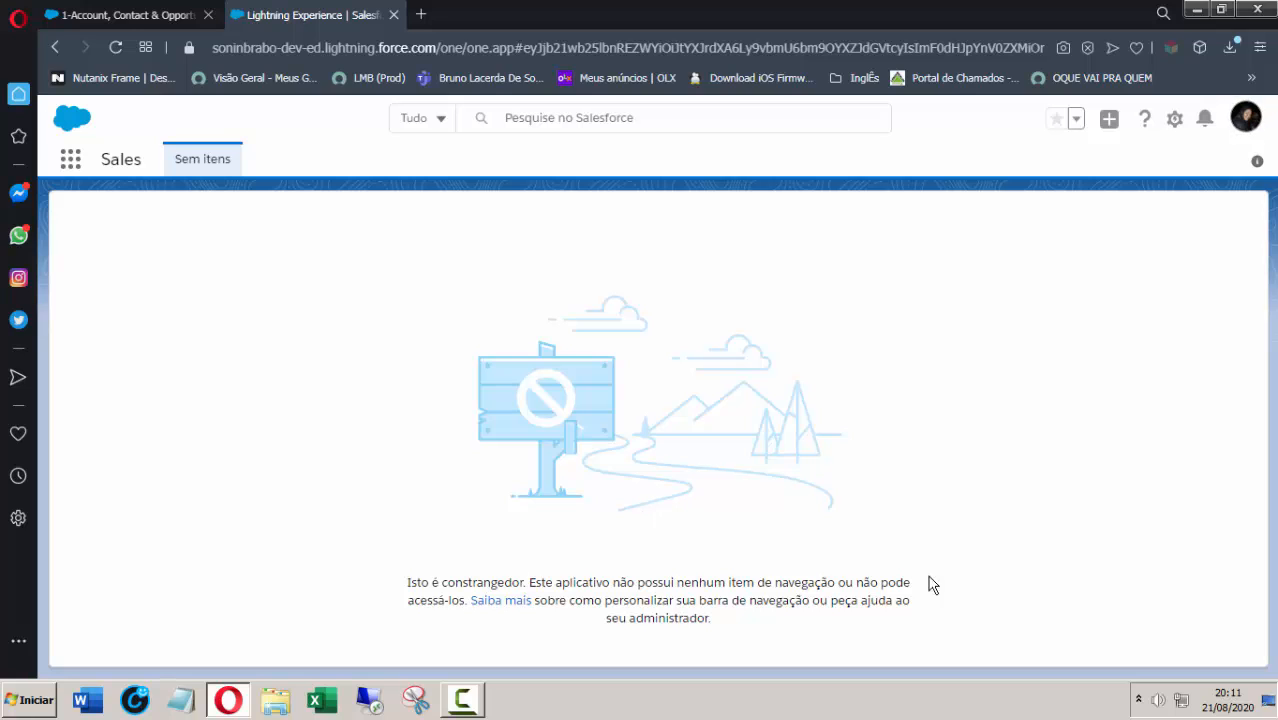
{"action": "left_click", "coordinate": [445, 118]}
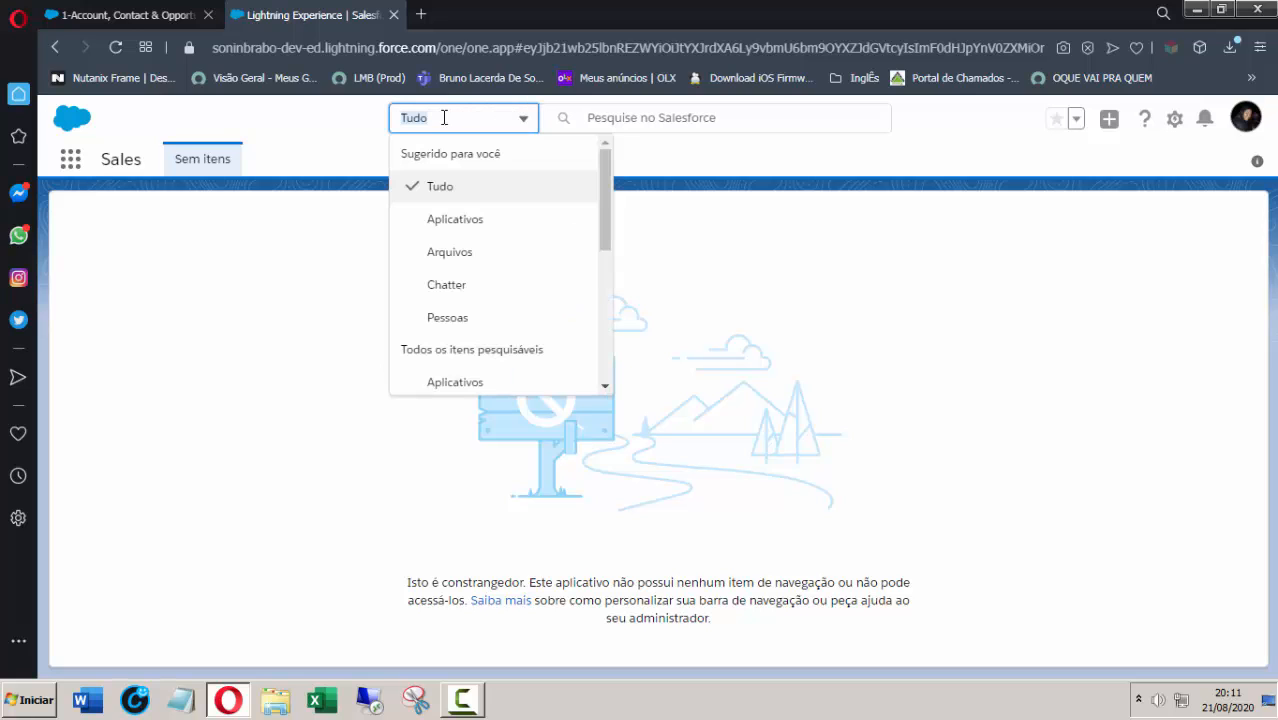
{"action": "left_click_drag", "start_coordinate": [604, 221], "coordinate": [613, 308]}
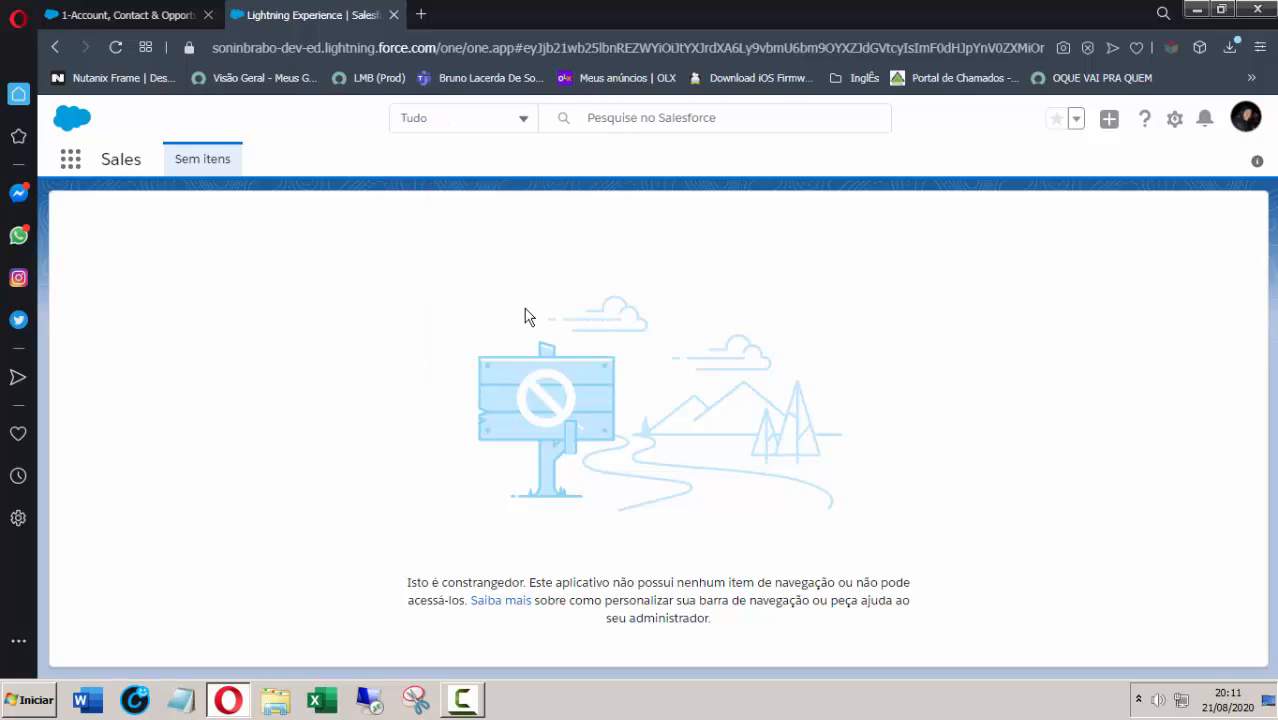
{"action": "left_click", "coordinate": [592, 116]}
{"action": "type", "text": "reci"}
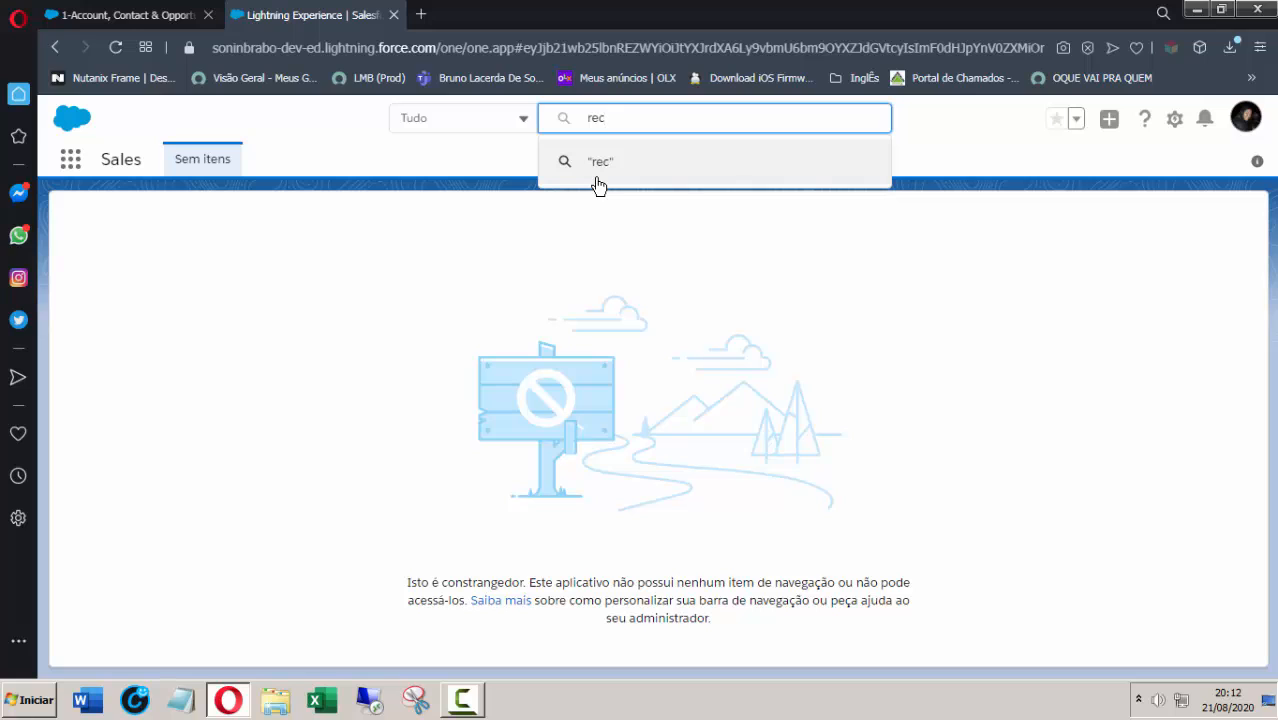
{"action": "key", "text": "BackSpace"}
{"action": "key", "text": "BackSpace"}
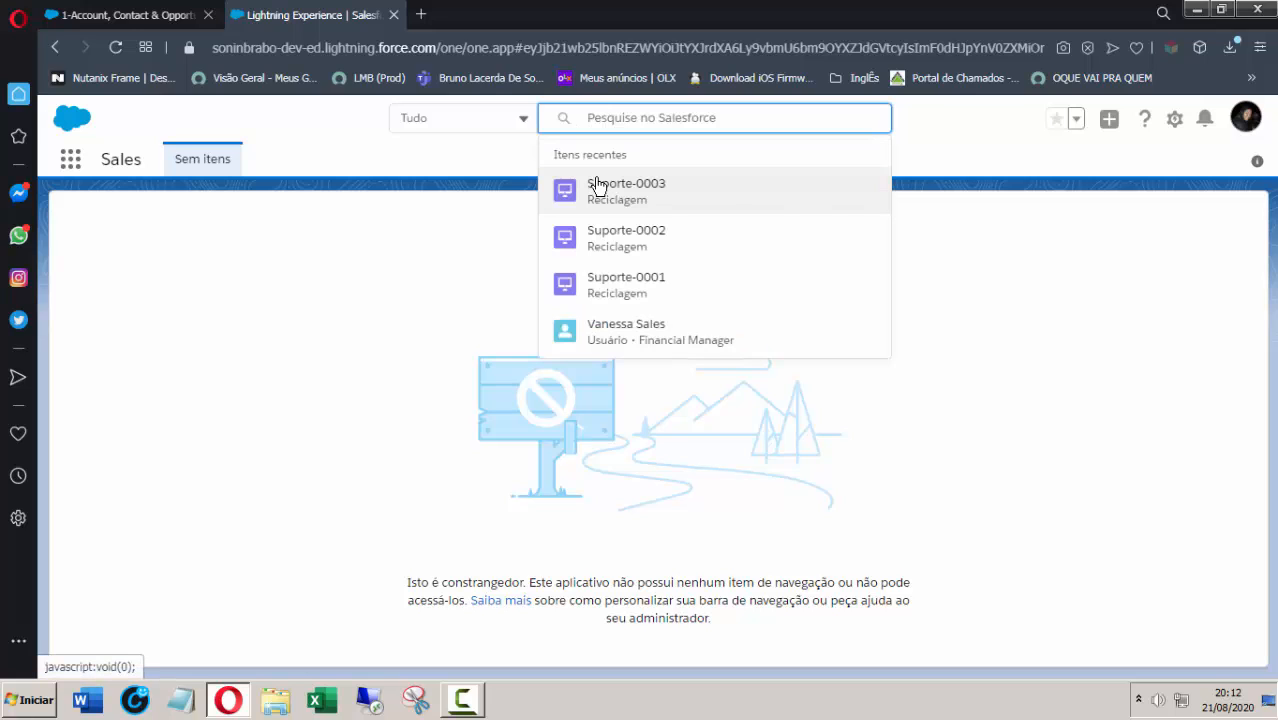
Step: Open Reciclagem from the full list of available apps and items, and switch its list view to Tudo
{"action": "left_click", "coordinate": [80, 168]}
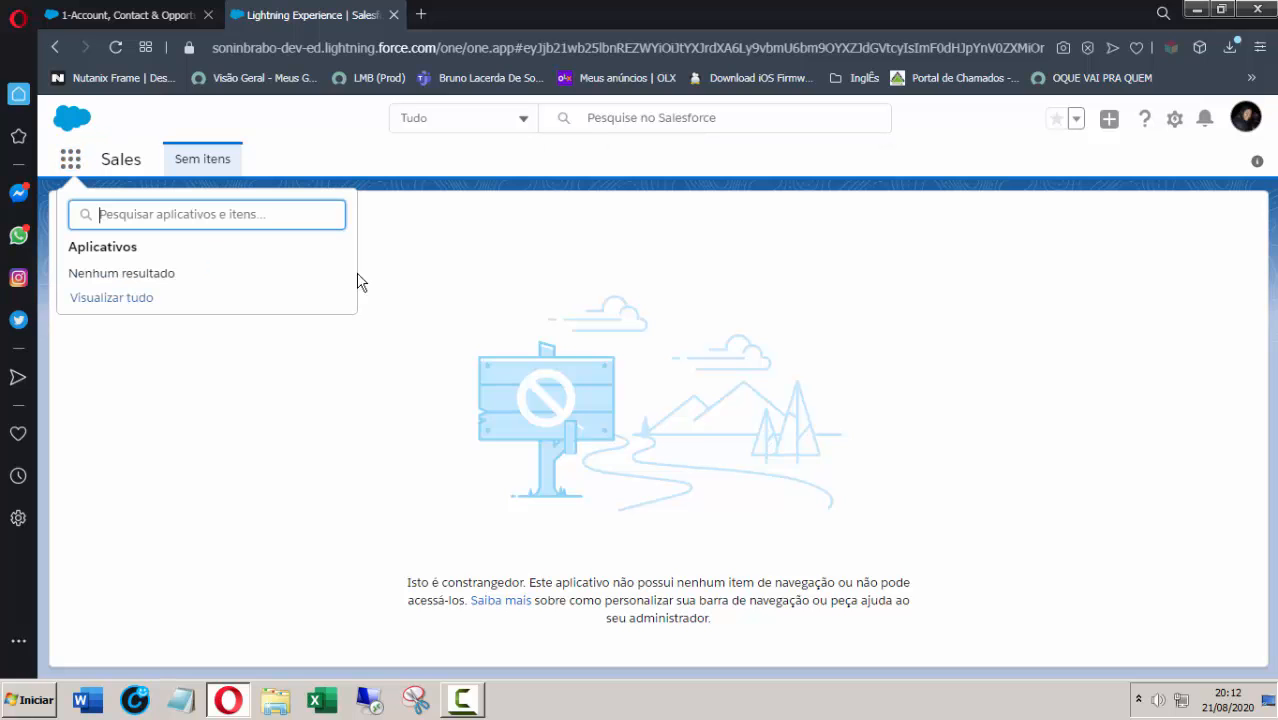
{"action": "left_click", "coordinate": [119, 304]}
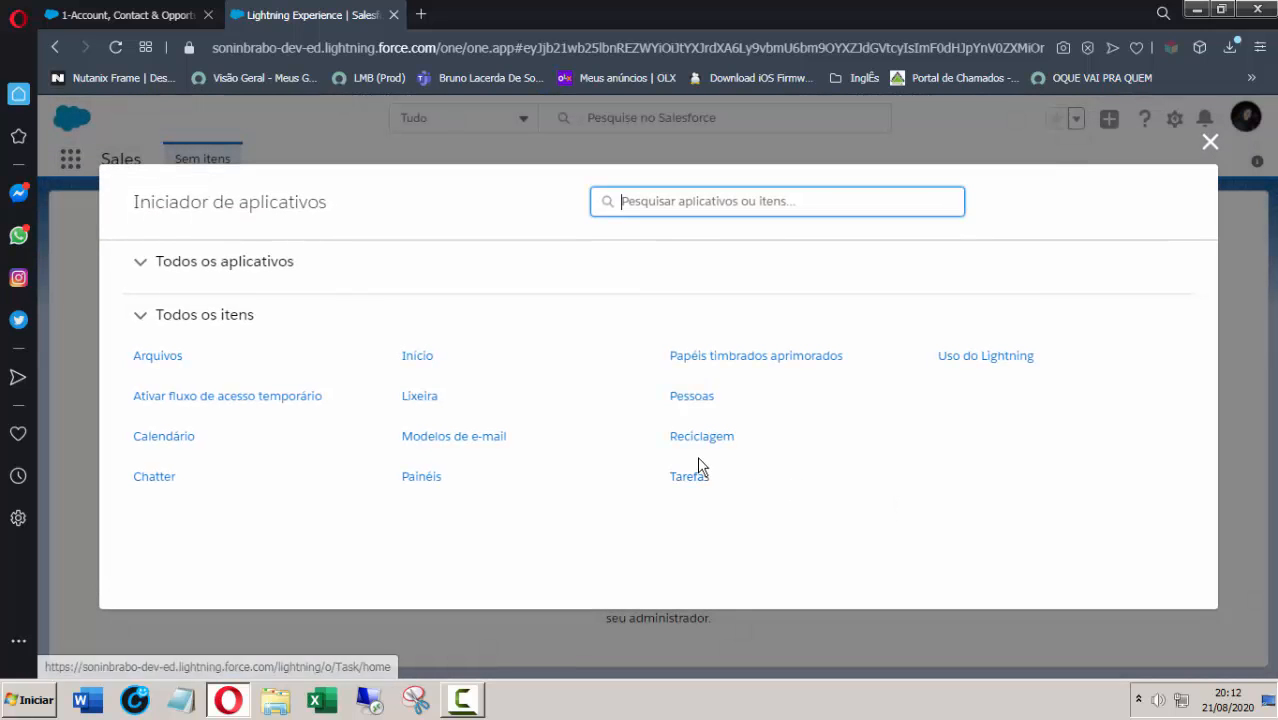
{"action": "left_click", "coordinate": [701, 440]}
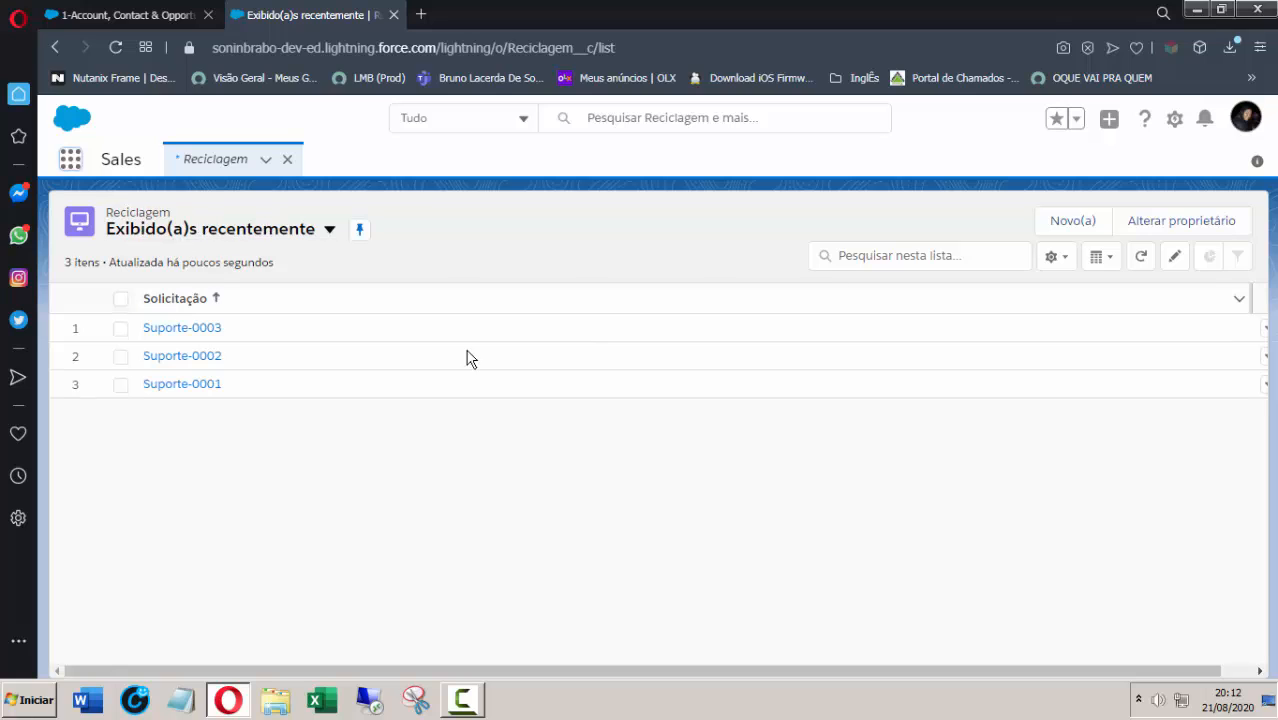
{"action": "left_click", "coordinate": [329, 231]}
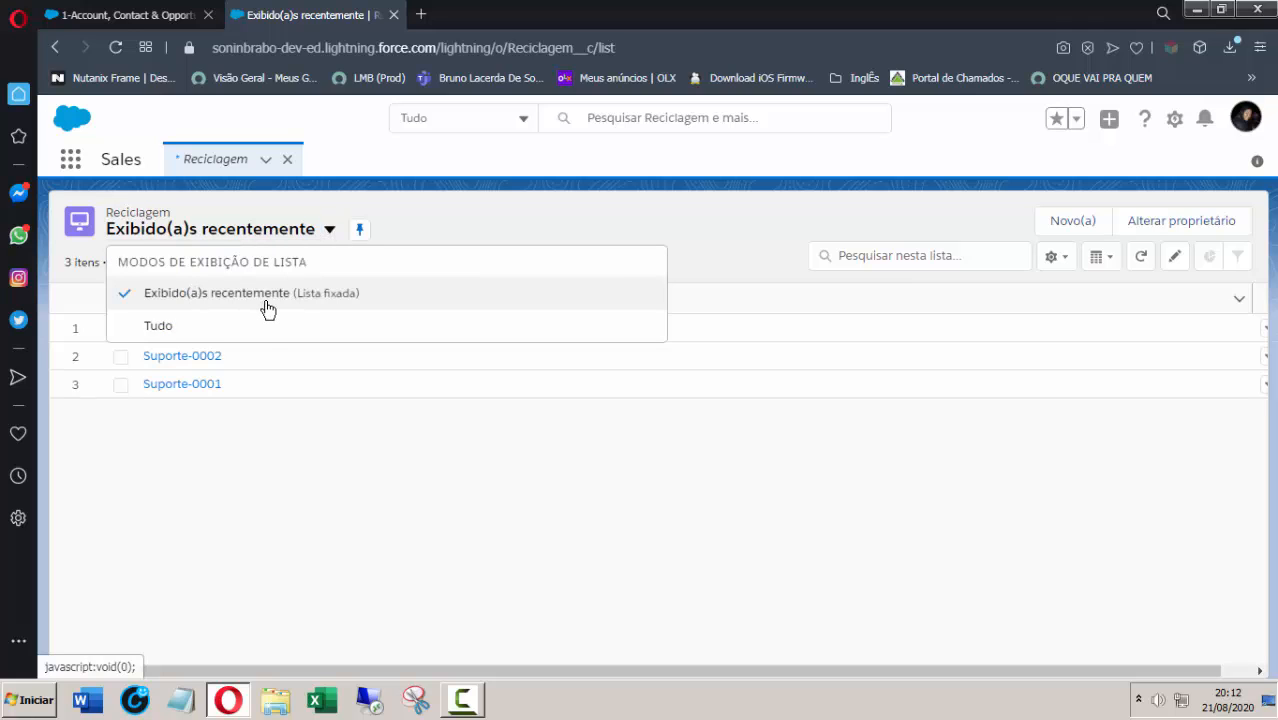
{"action": "left_click", "coordinate": [177, 333]}
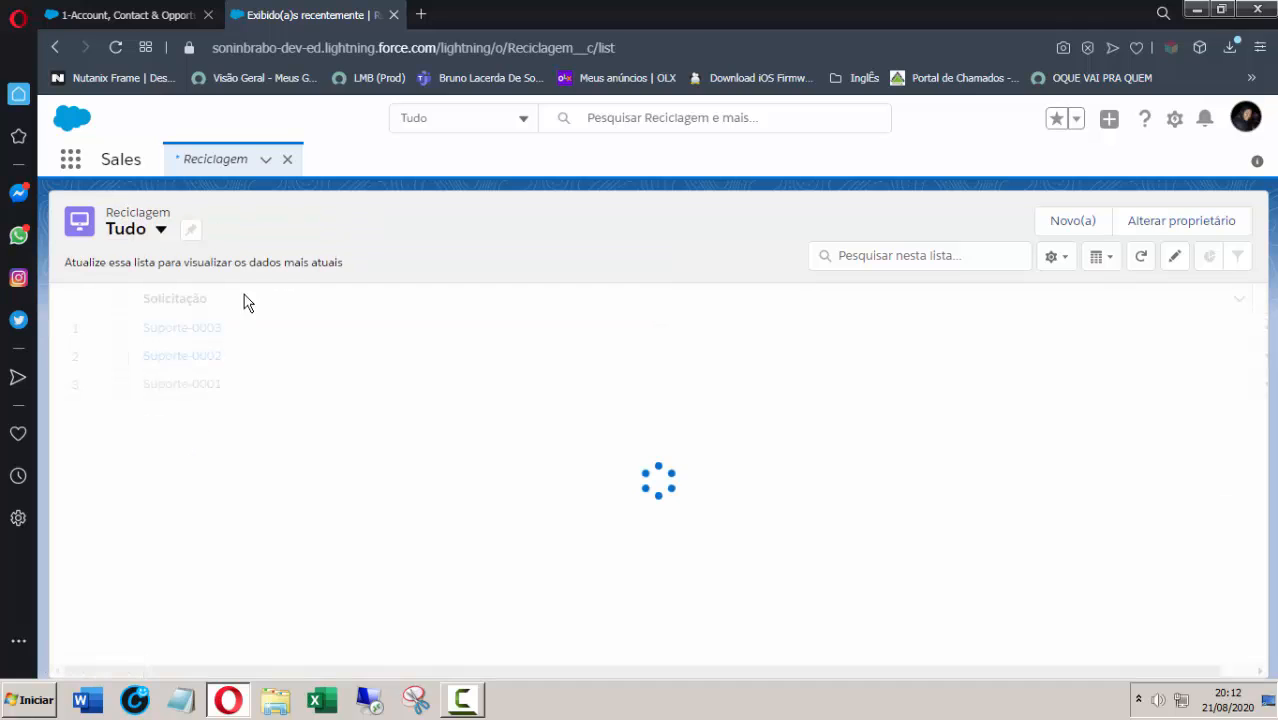